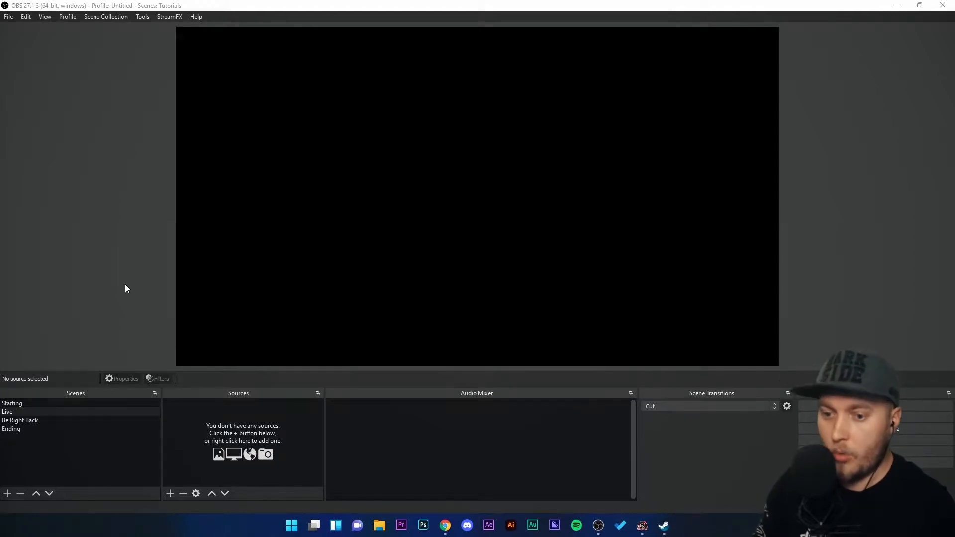
- Look through the Starting, Live, Be Right Back and Ending scenes, finishing on the Live scene
left_click(170, 493)
left_click(17, 412)
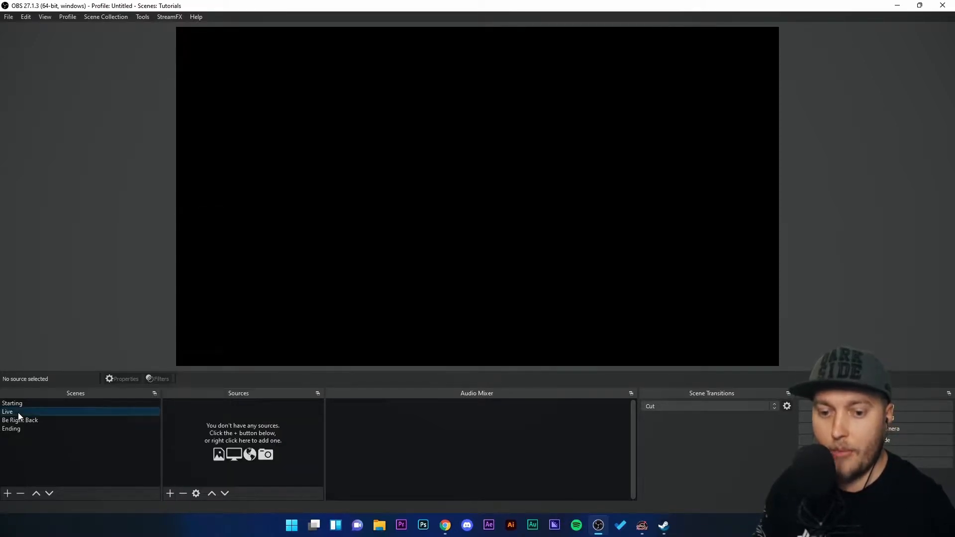
left_click(14, 404)
left_click(15, 413)
left_click(17, 421)
left_click(11, 428)
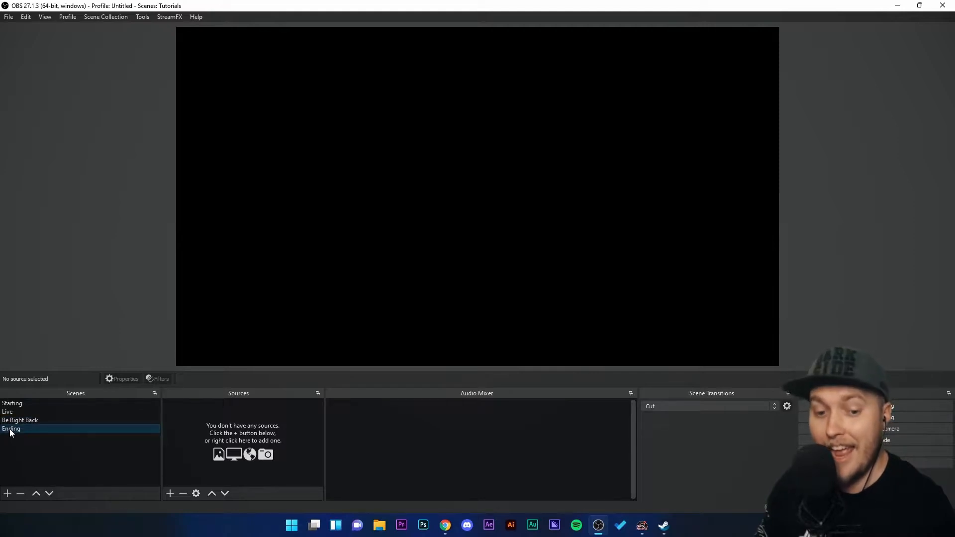
left_click(7, 412)
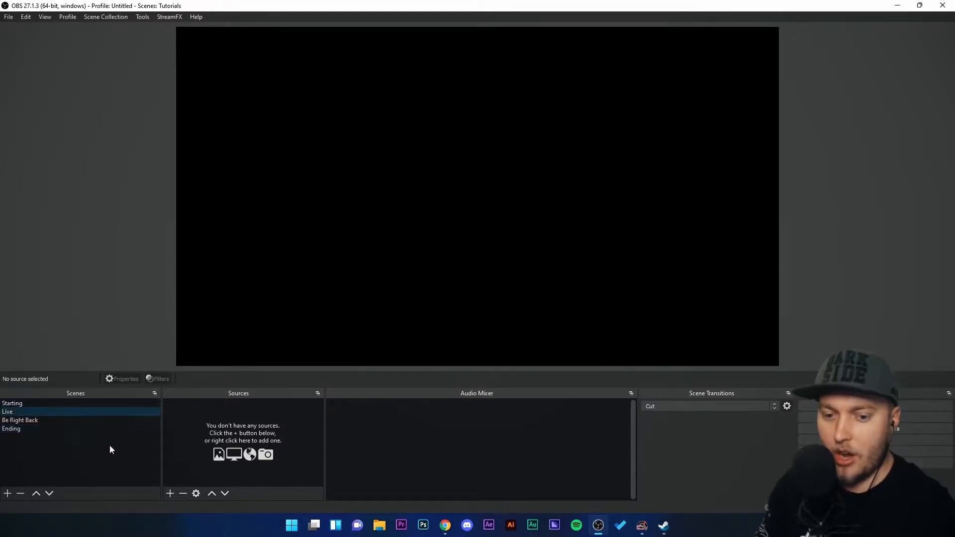
- Add a new window capture source named "Steam Capture" to the Live scene
left_click(170, 493)
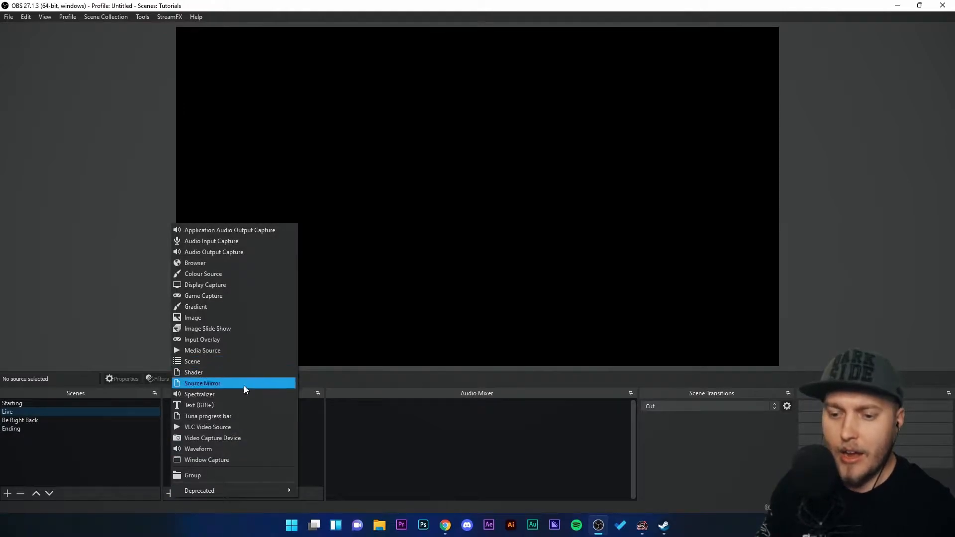
left_click(207, 459)
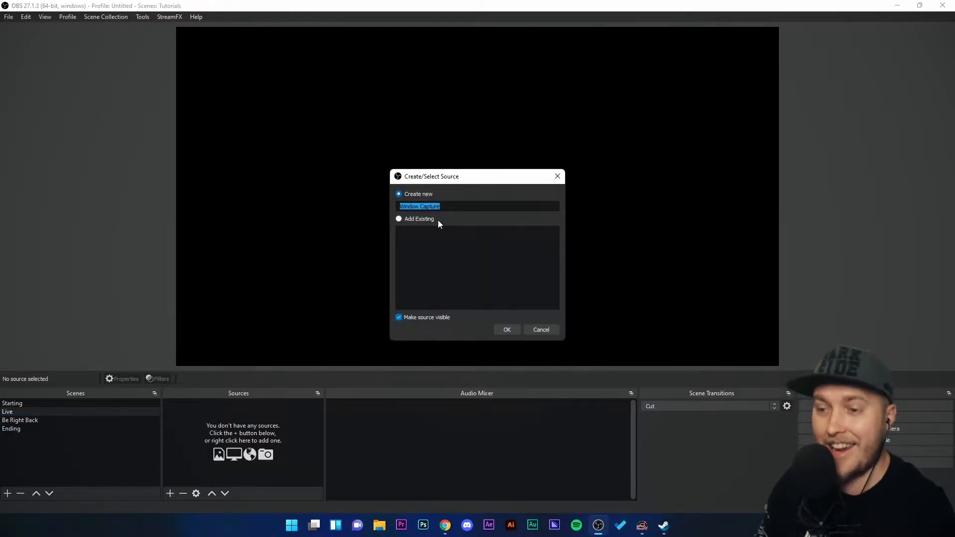
type("Steam")
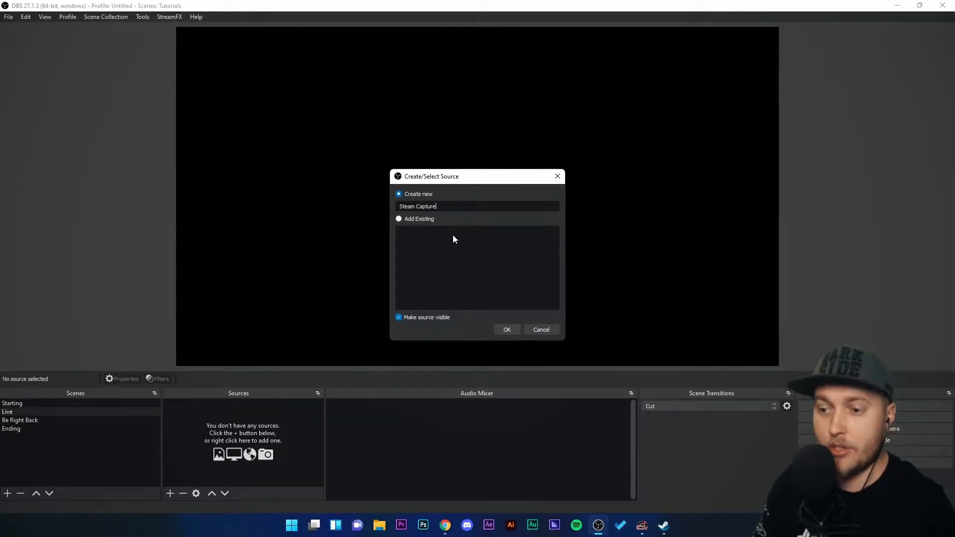
left_click(505, 330)
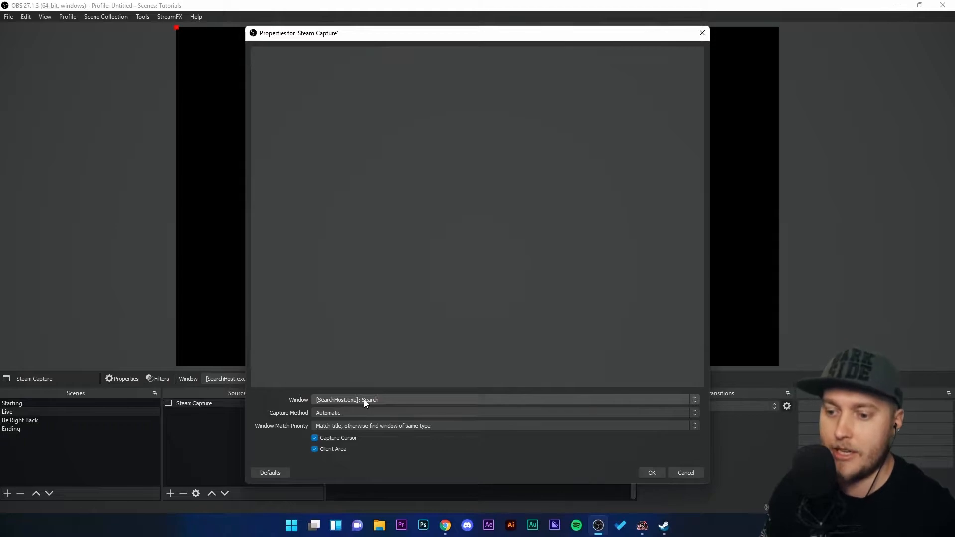
- Set Steam Capture to the window [steam.exe]: Steam with the capture method Windows 10 (1903 and up)
left_click(363, 399)
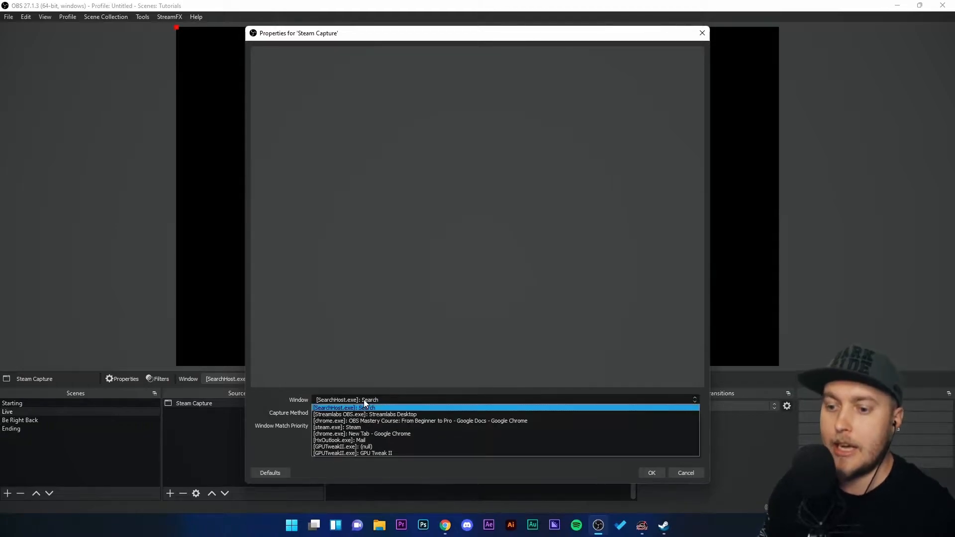
left_click(362, 429)
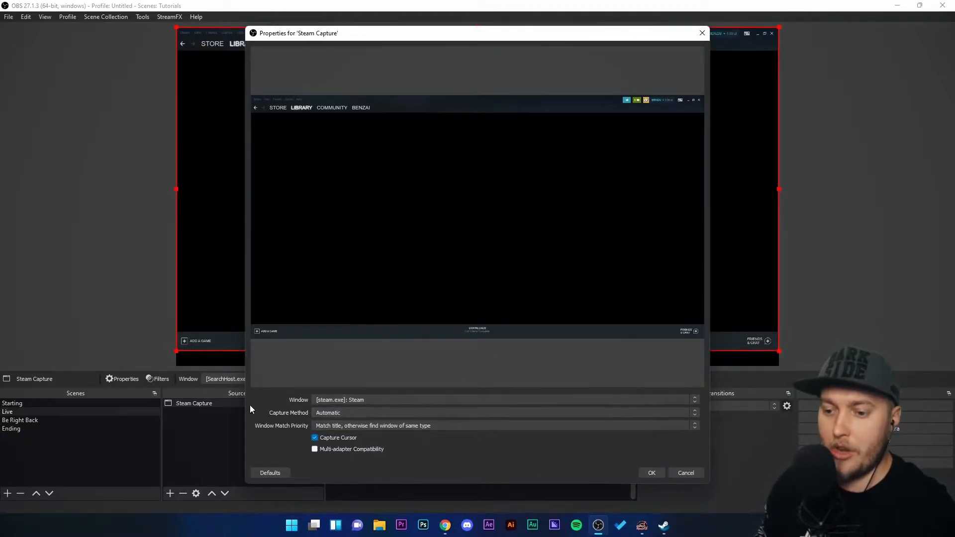
left_click(321, 400)
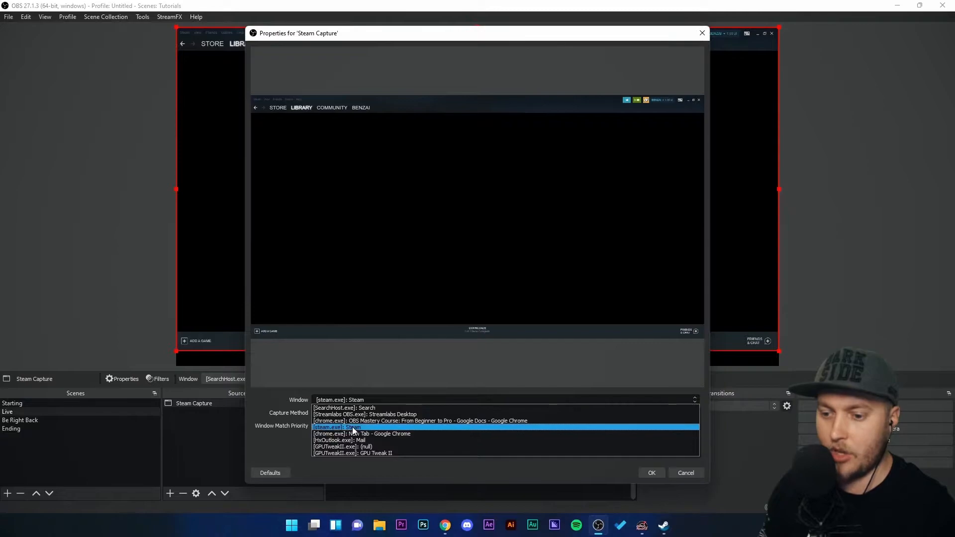
left_click(352, 426)
left_click(351, 411)
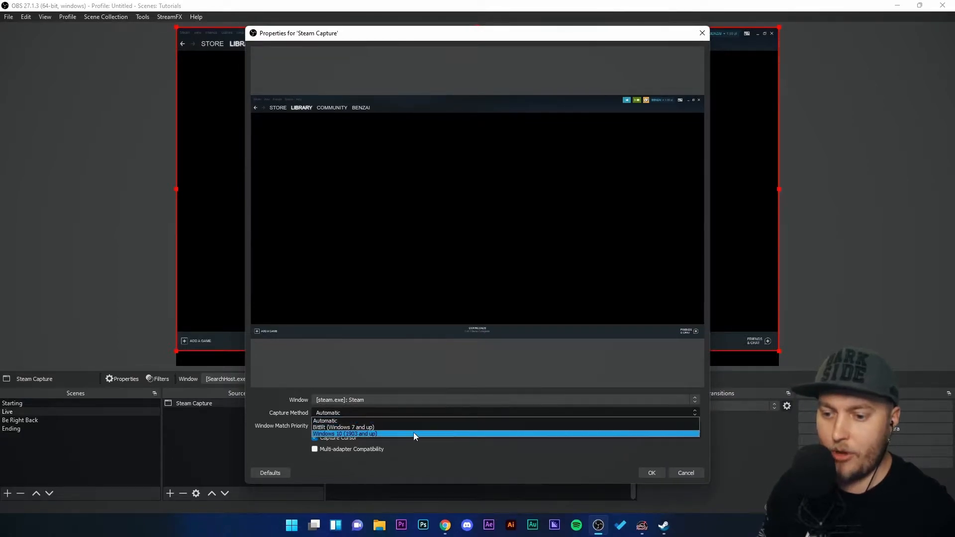
left_click(376, 434)
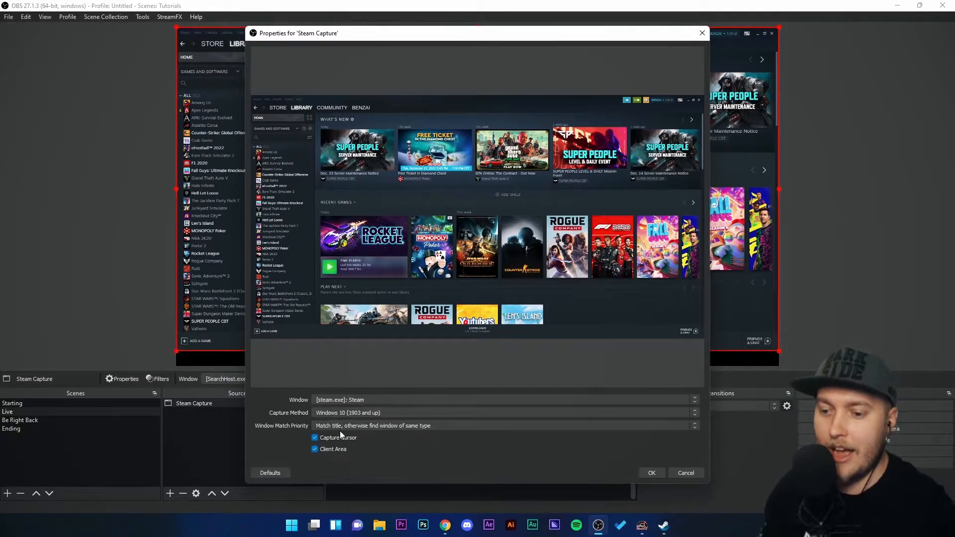
left_click(649, 473)
- Switch to the Steam window, move it to the other monitor and minimise it
mouse_move(653, 535)
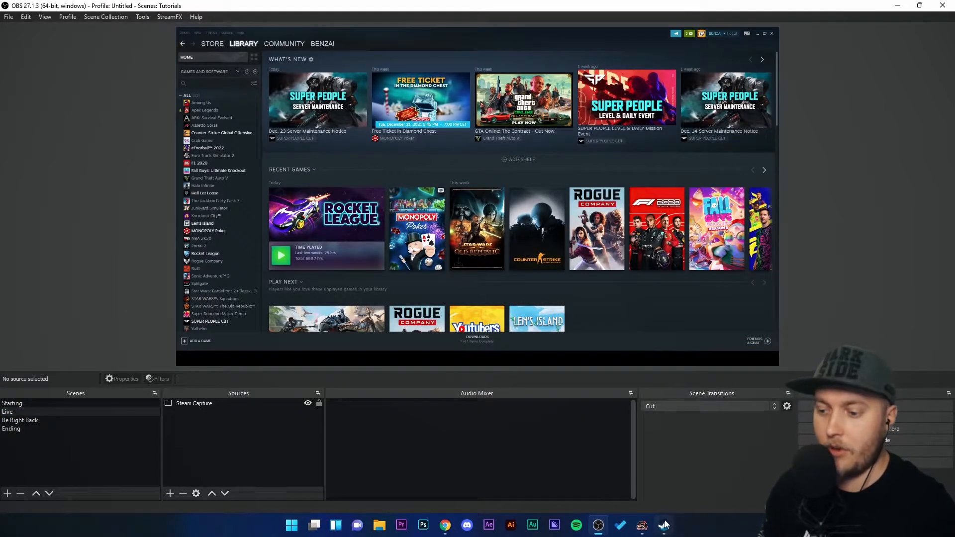
left_click(664, 524)
key("super+shift+Left")
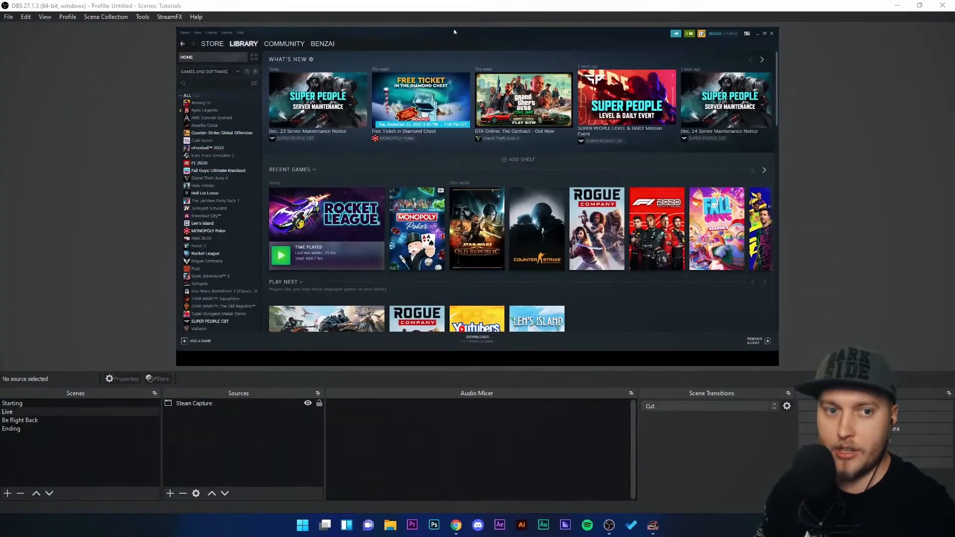
left_click(757, 34)
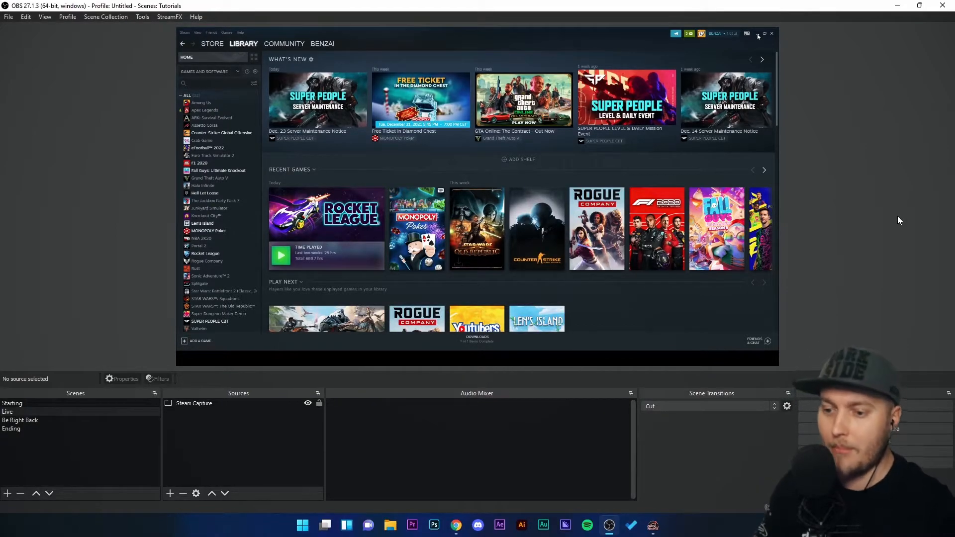
- Add a new video capture device source named "Webcam" to the Live scene
left_click(170, 494)
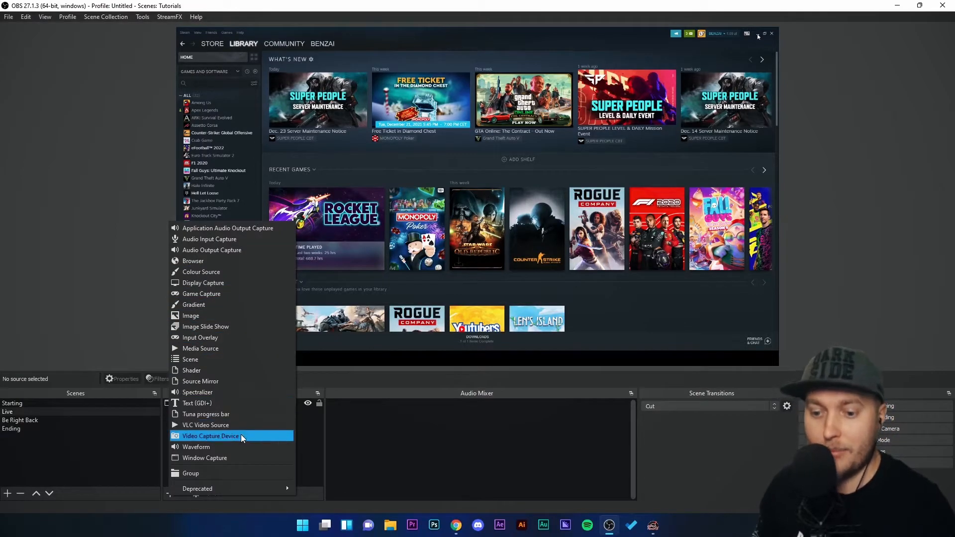
left_click(422, 456)
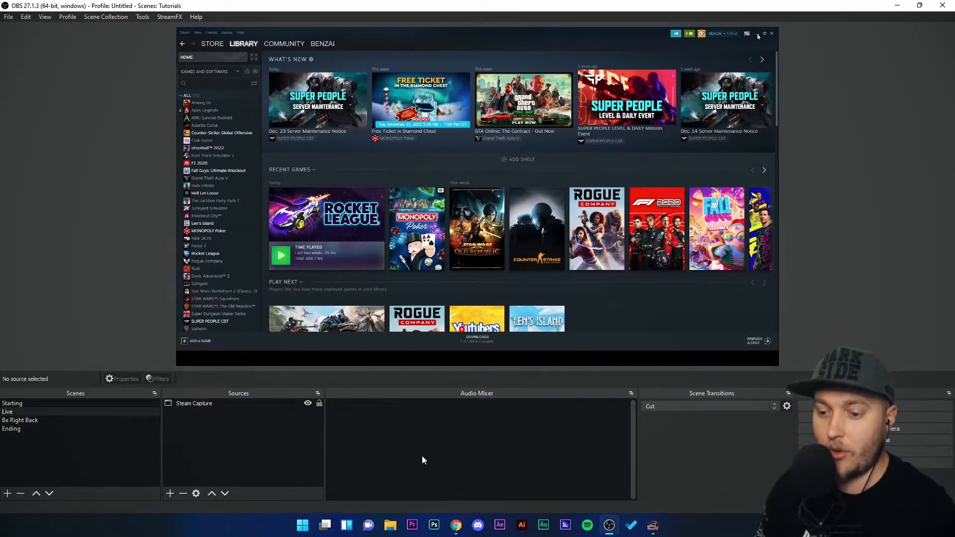
left_click(171, 493)
left_click(219, 434)
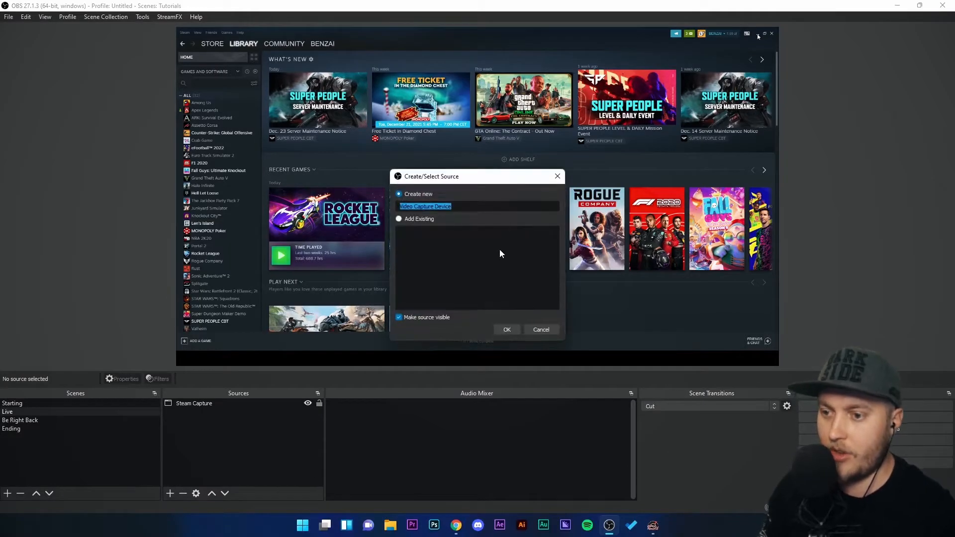
type("Webcam")
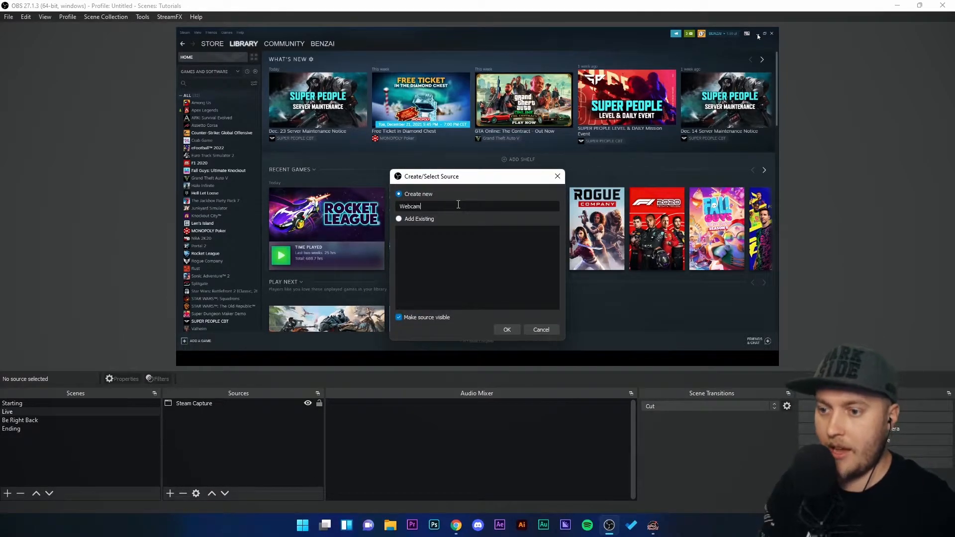
left_click(507, 330)
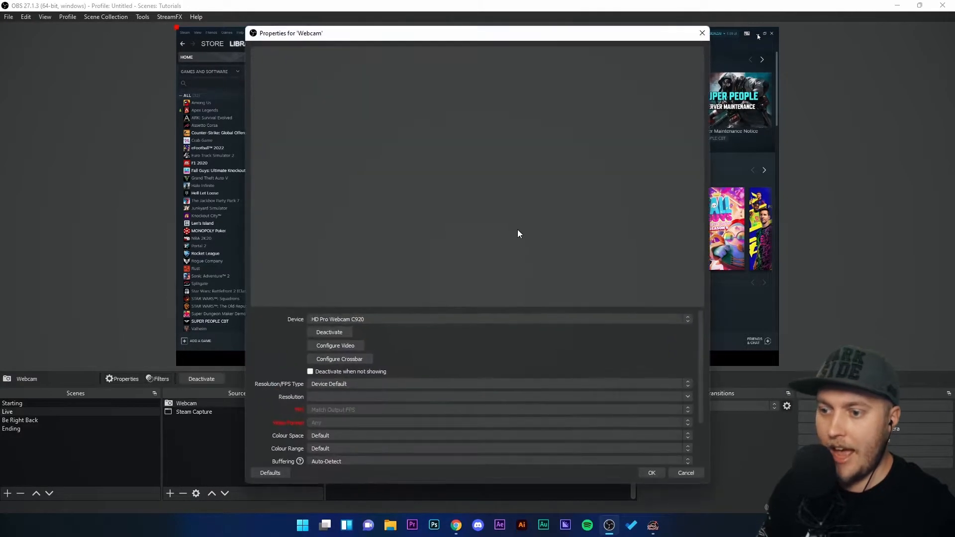
- Set the Webcam source's device to Logitech HD Webcam C270 and accept its properties
left_click(356, 319)
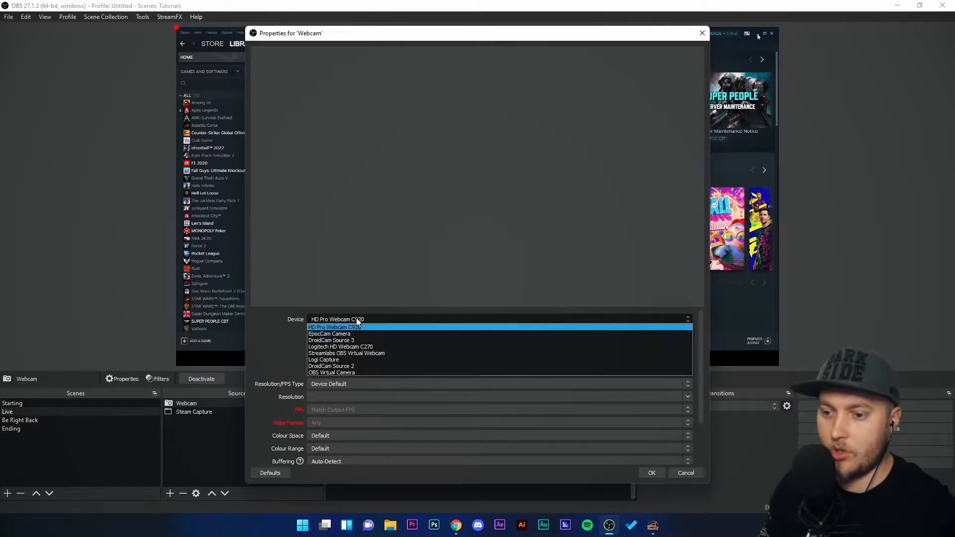
left_click(364, 347)
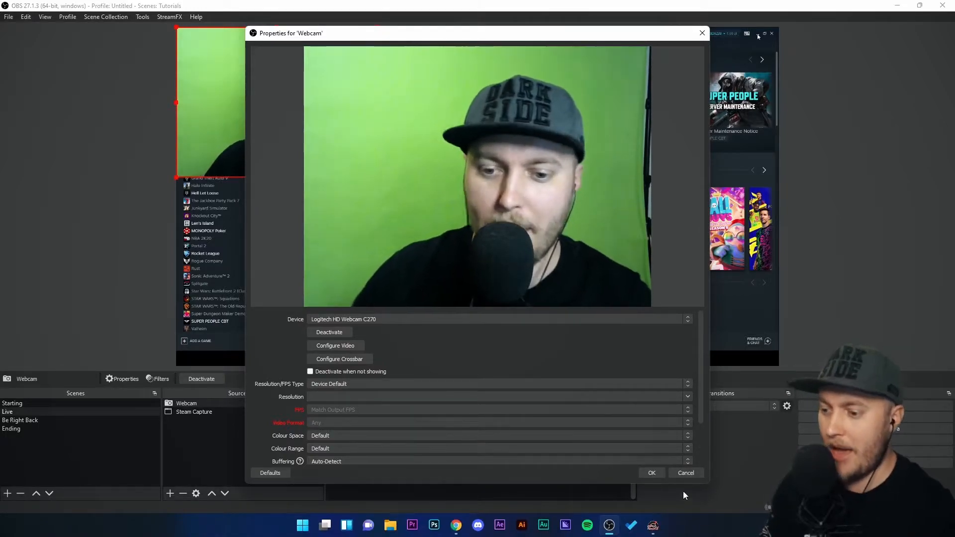
scroll(414, 422, "down", 2)
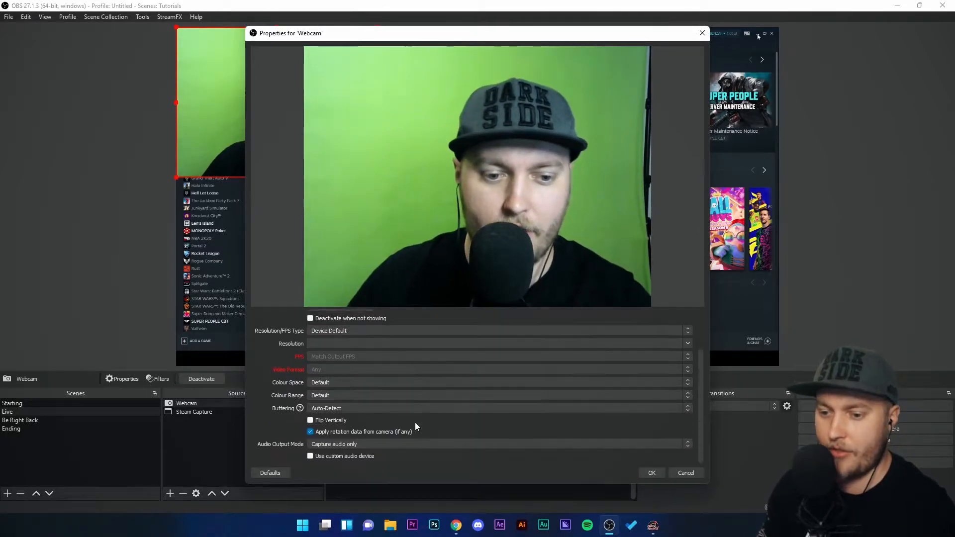
left_click(653, 472)
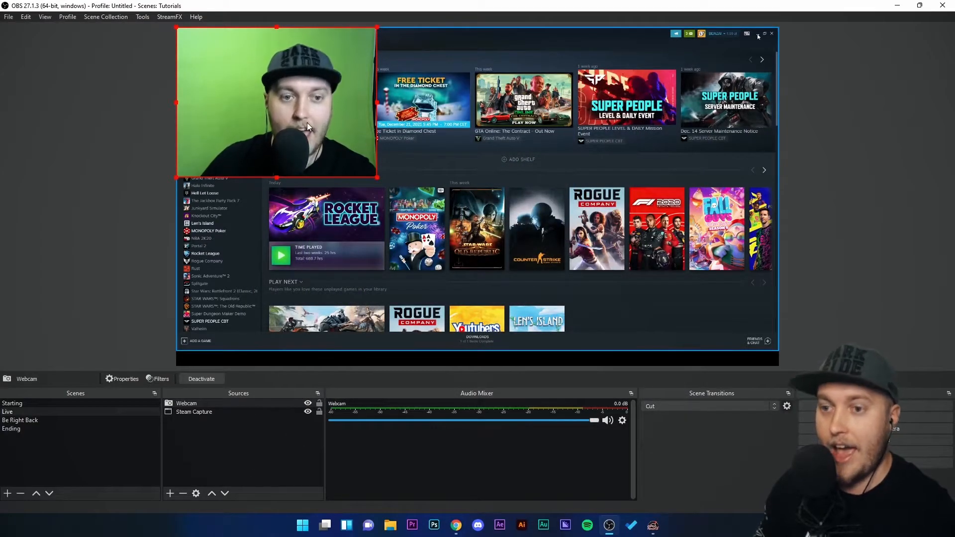
- Move the webcam image to the lower-right area of the canvas and crop its right edge slightly inward
left_click_drag(306, 122, 672, 297)
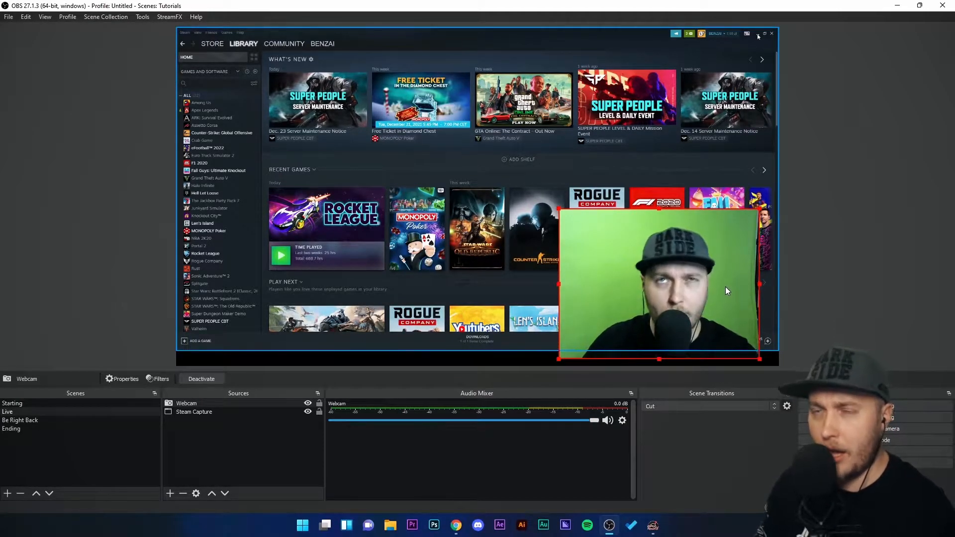
mouse_move(758, 285)
left_mouse_down()
mouse_move(742, 284)
mouse_move(764, 287)
mouse_move(741, 289)
mouse_move(763, 293)
mouse_move(754, 294)
left_mouse_up()
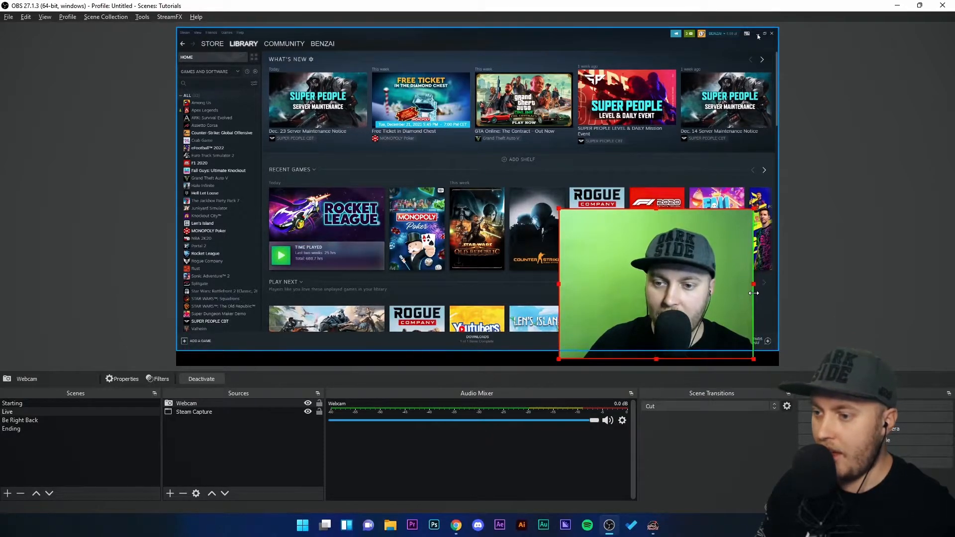
- Try adjusting the crop on the webcam image's left, top and bottom edges
left_click_drag(559, 284, 486, 289)
left_click_drag(656, 209, 653, 234)
left_click_drag(655, 358, 652, 382)
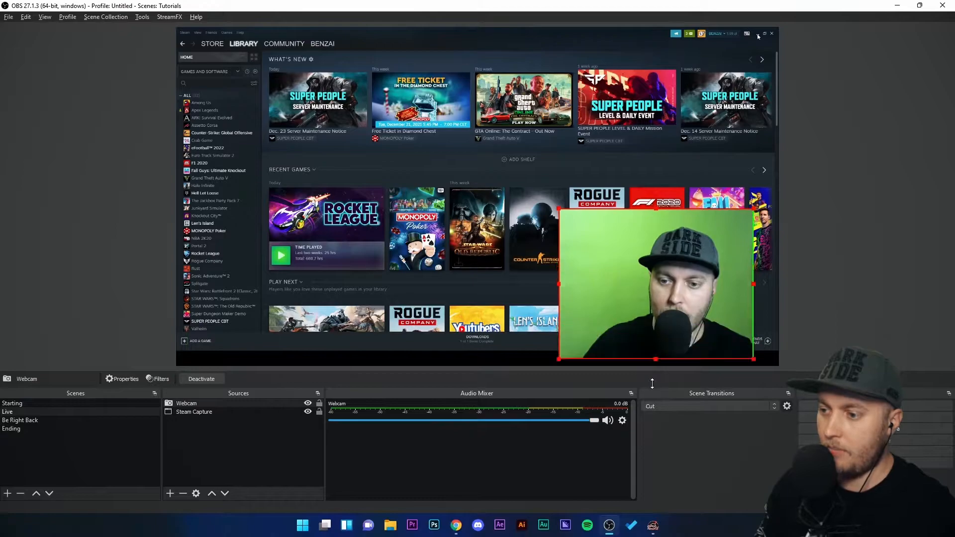
- Place the webcam image in the bottom-right corner of the canvas and deselect it
left_click_drag(698, 297, 724, 302)
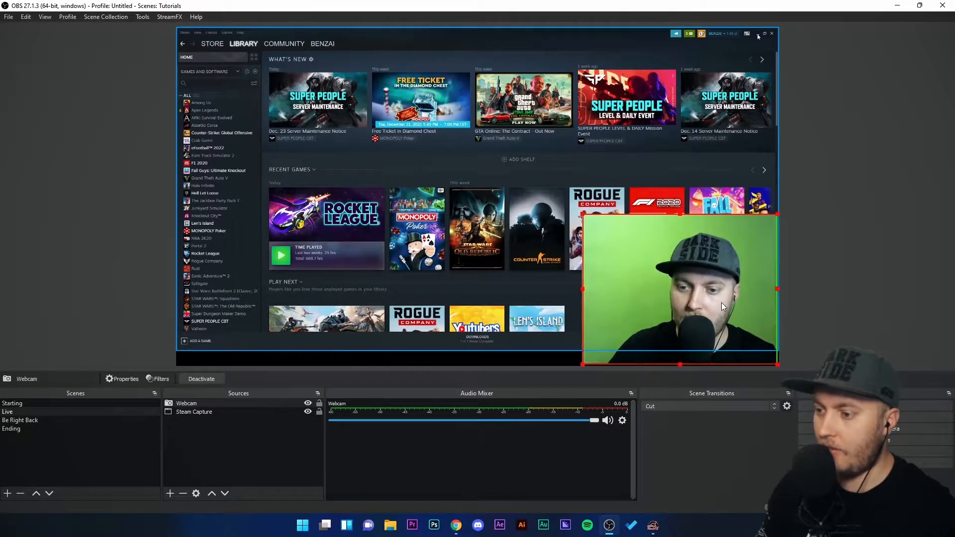
left_click_drag(711, 296, 713, 299)
left_click(856, 303)
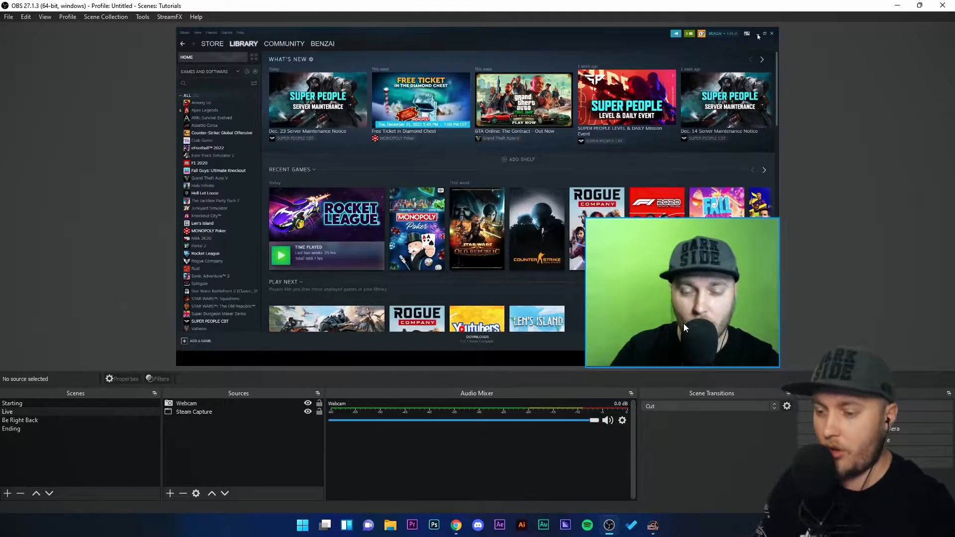
- Add a Chroma Key effect filter to the Webcam source, keeping the default filter name
left_click(186, 403)
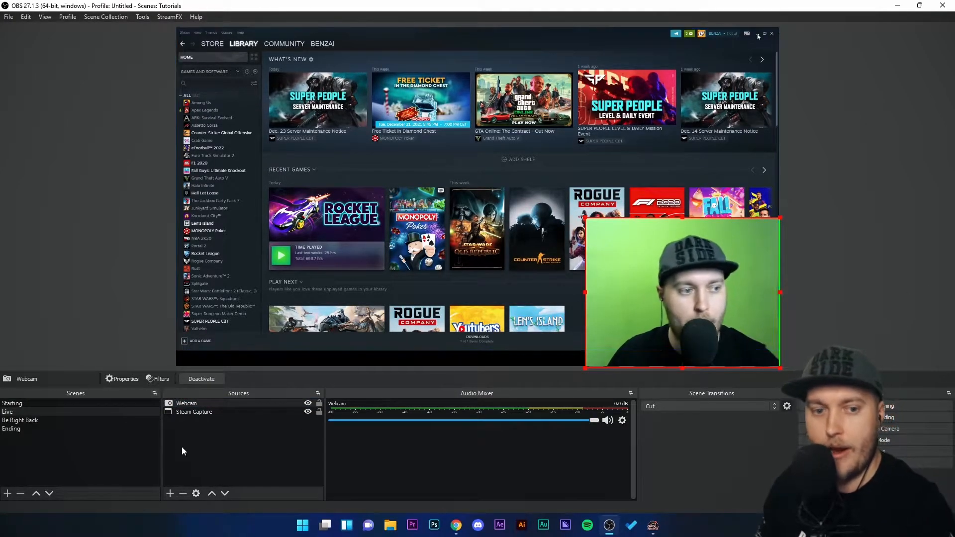
right_click(188, 404)
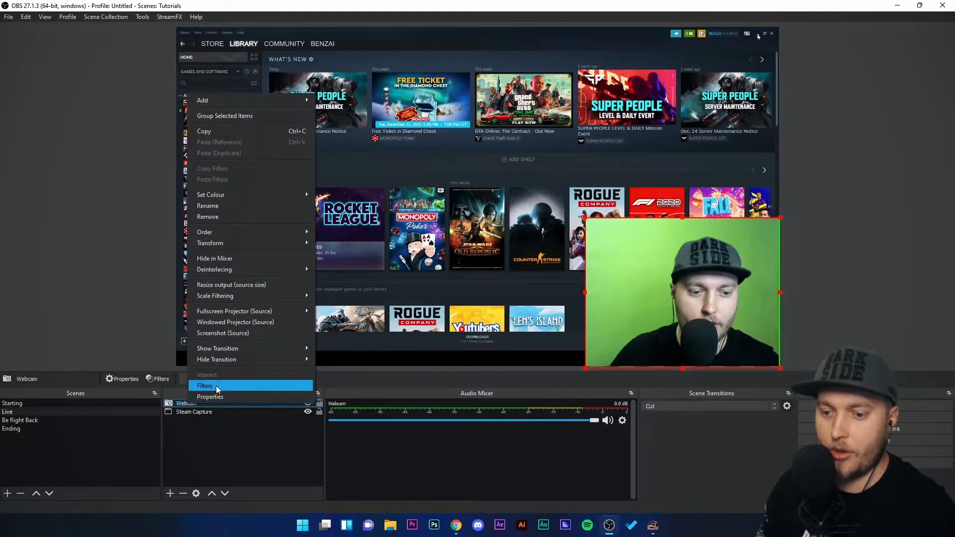
left_click(216, 386)
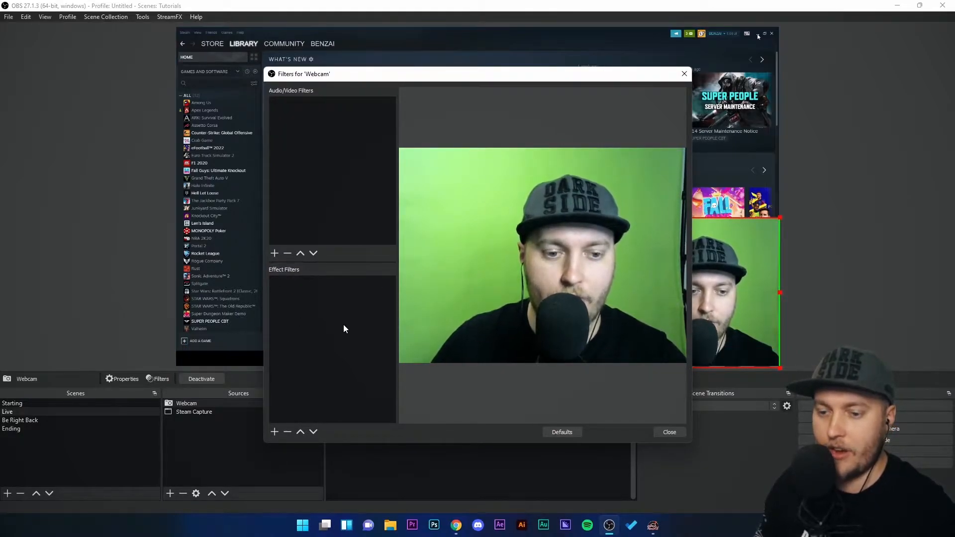
left_click(275, 431)
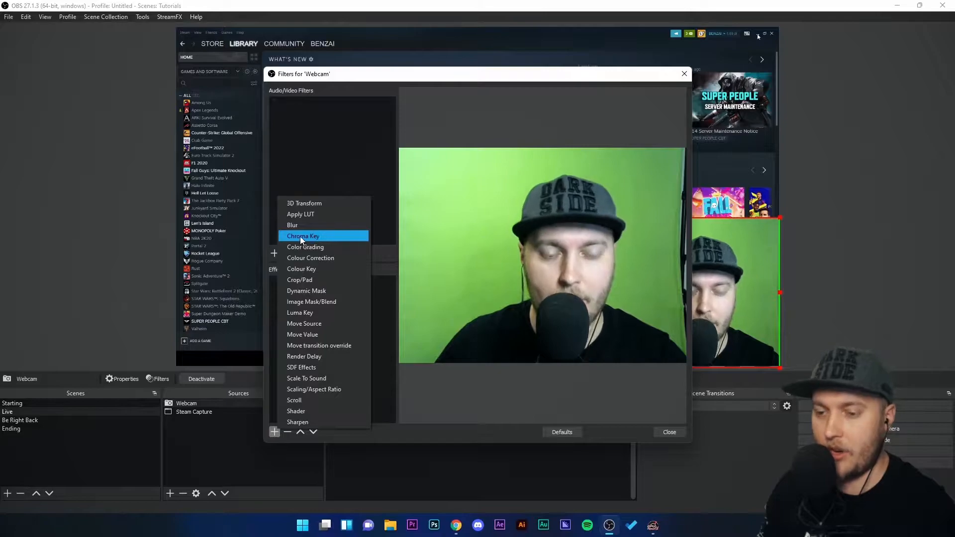
left_click(313, 237)
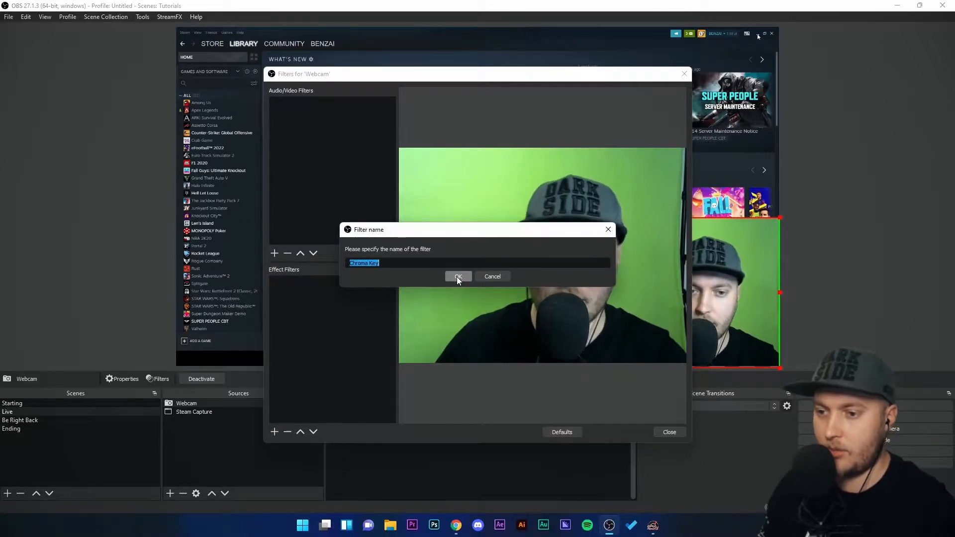
left_click(457, 275)
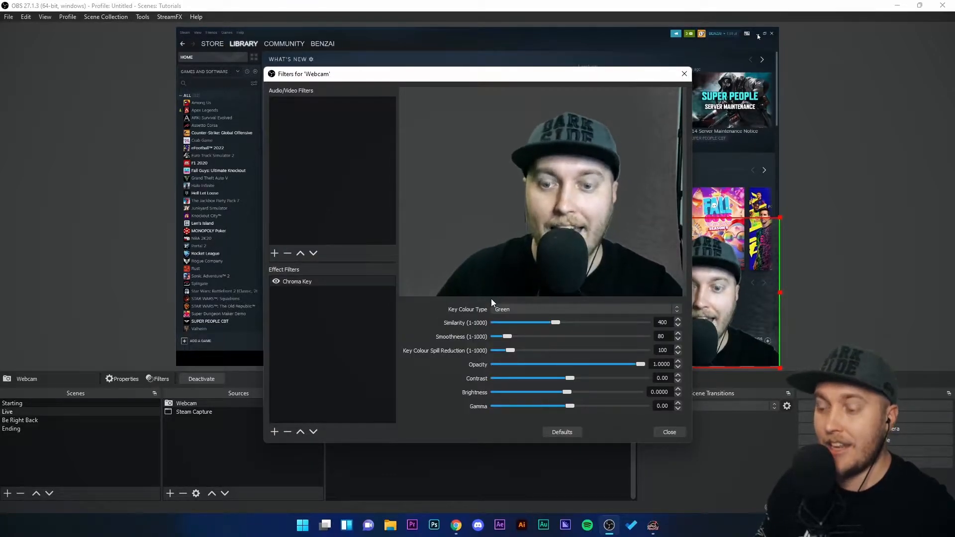
- Set the Chroma Key similarity to 434, smoothness to 24 and key colour spill reduction to 27, and close the filter settings
left_click_drag(447, 77, 292, 70)
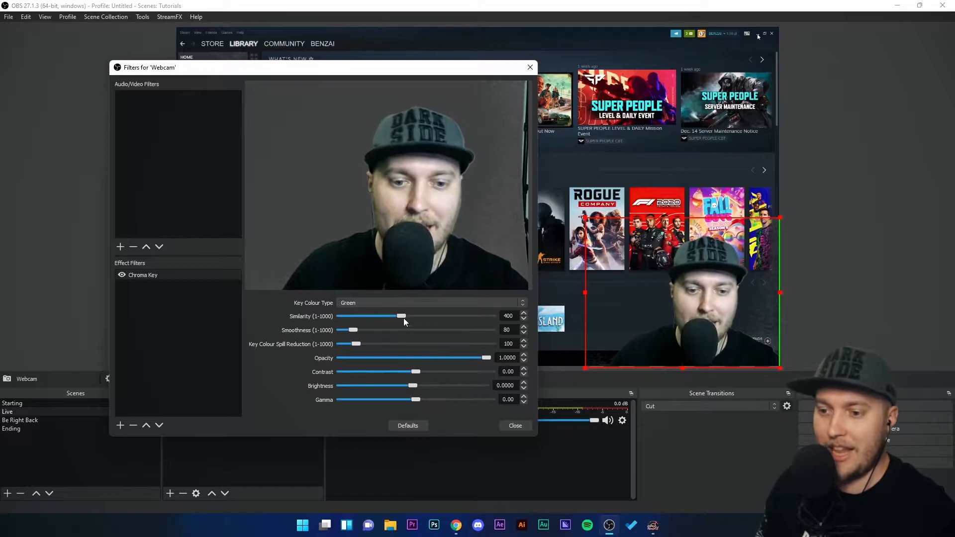
mouse_move(402, 316)
left_mouse_down()
mouse_move(431, 315)
mouse_move(376, 314)
mouse_move(403, 315)
left_mouse_up()
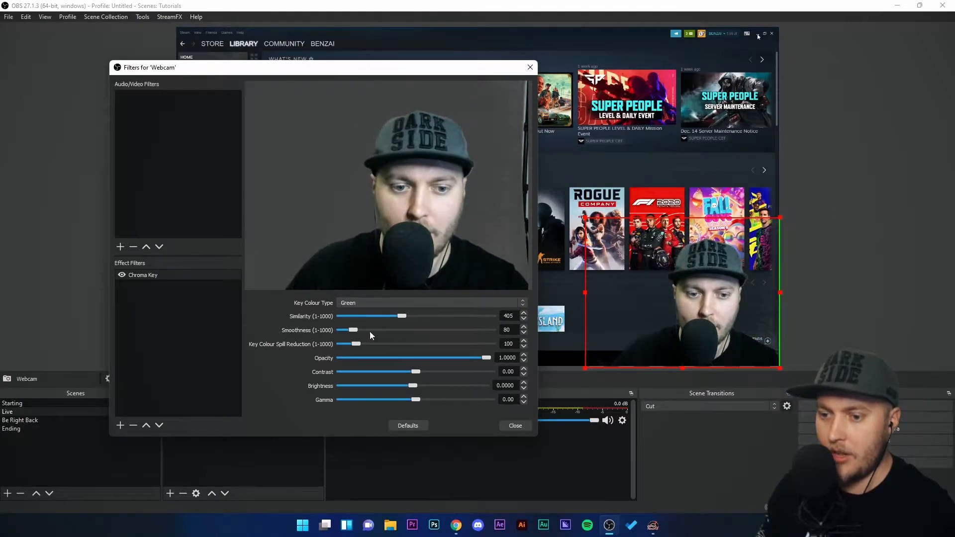
left_click_drag(350, 331, 344, 330)
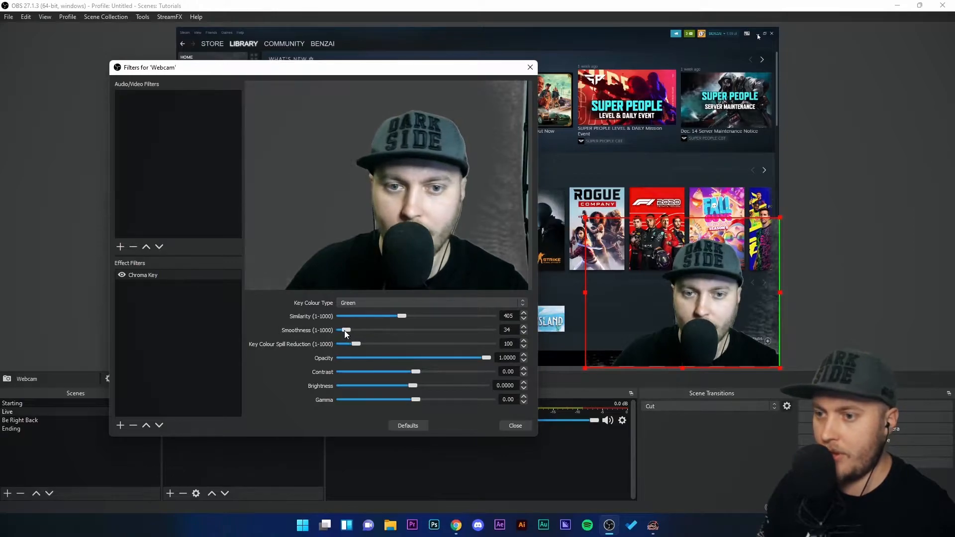
left_click_drag(402, 315, 405, 316)
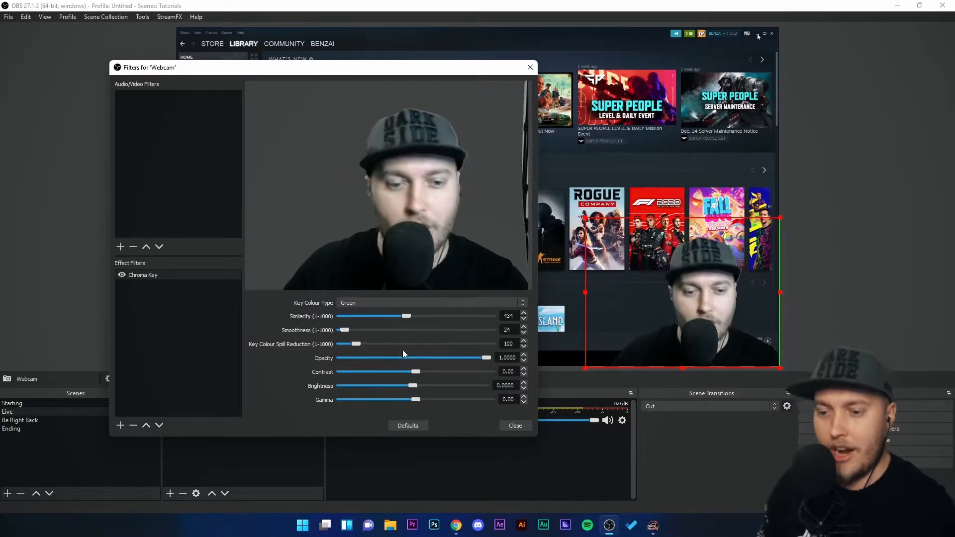
left_click_drag(352, 344, 343, 345)
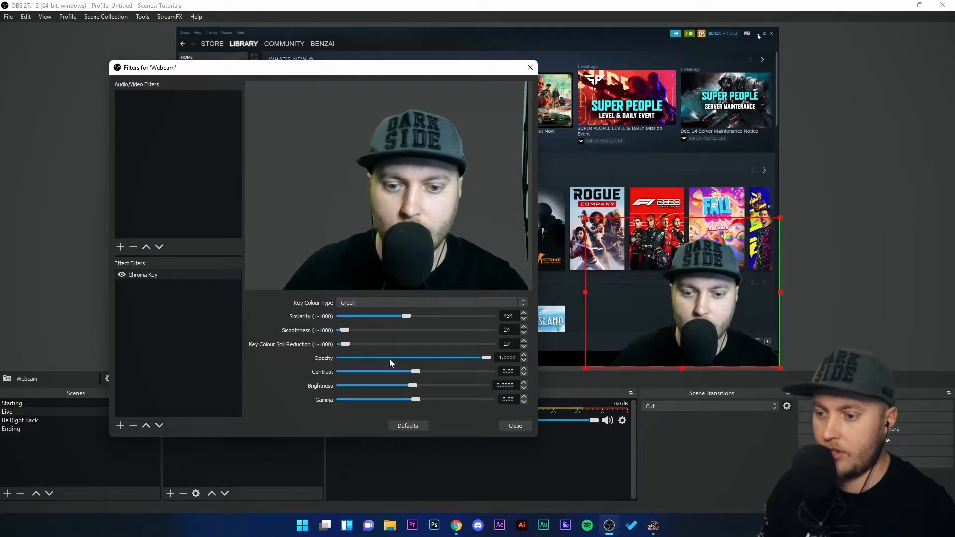
left_click(515, 426)
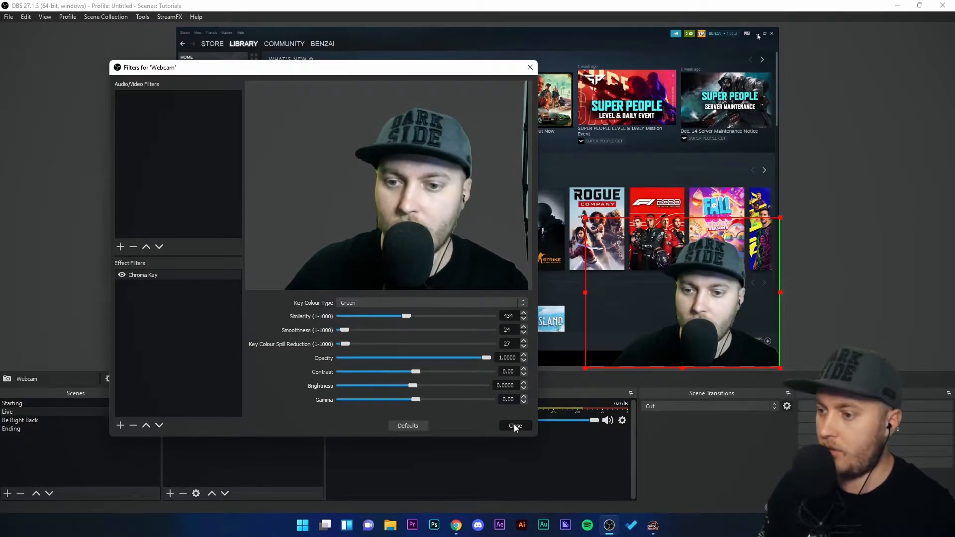
- Scale the webcam image down toward the canvas's bottom-right corner and deselect it
left_click_drag(585, 217, 625, 255)
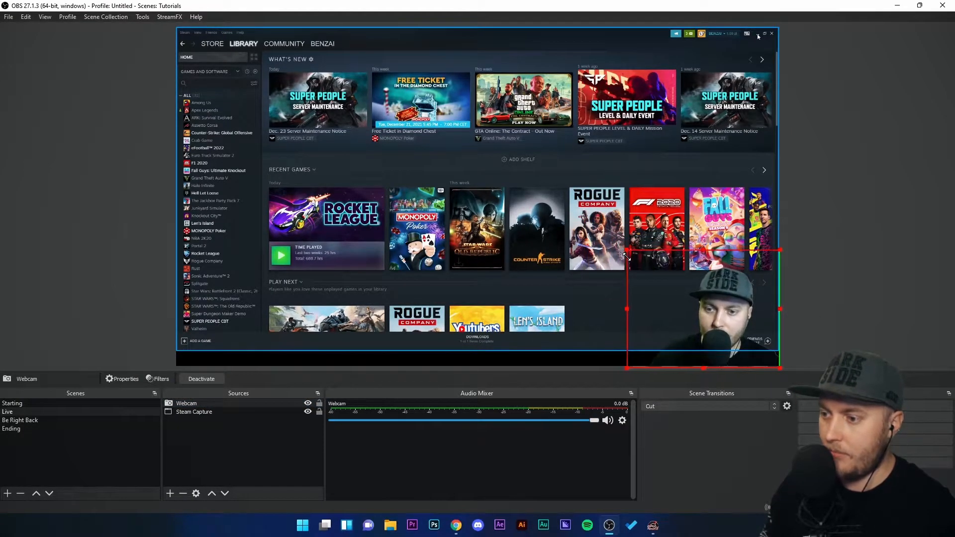
left_click(873, 279)
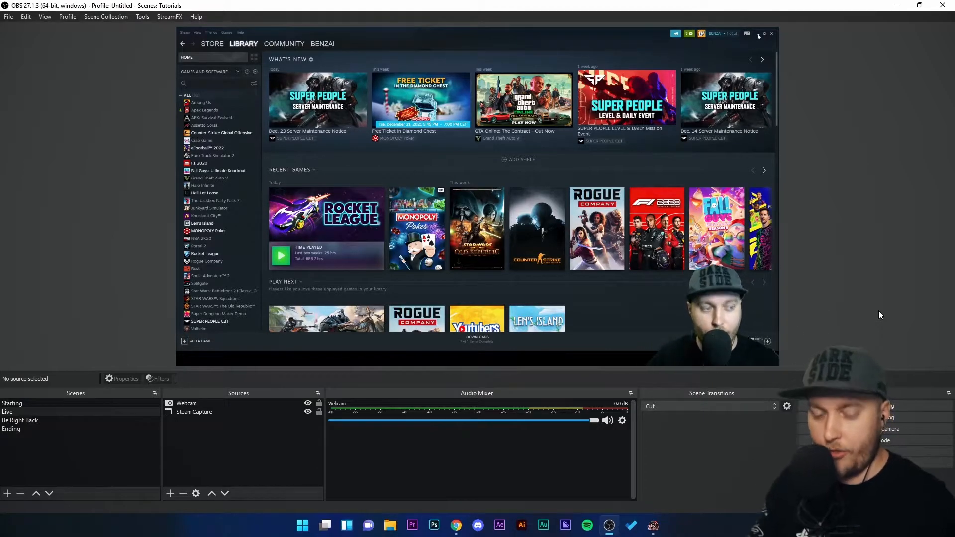
left_click(710, 318)
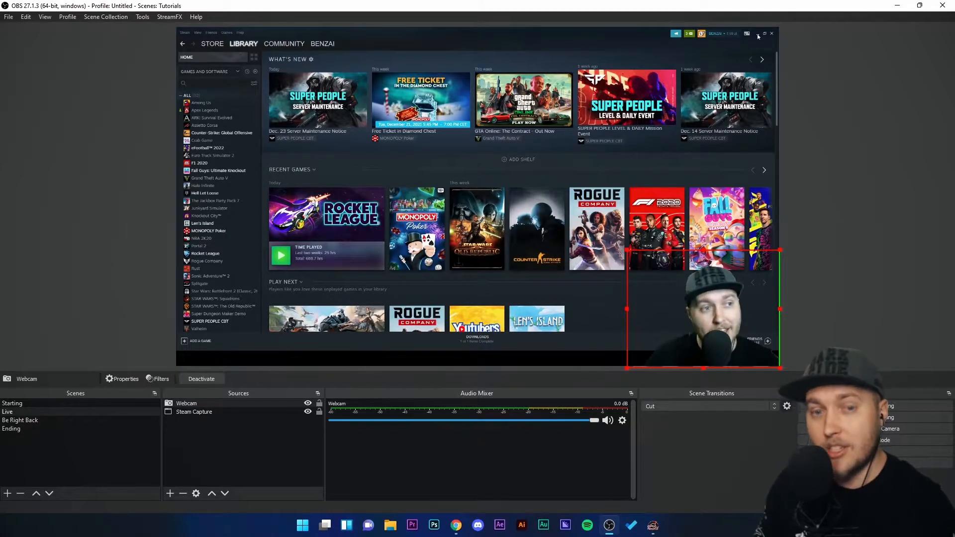
left_click(880, 284)
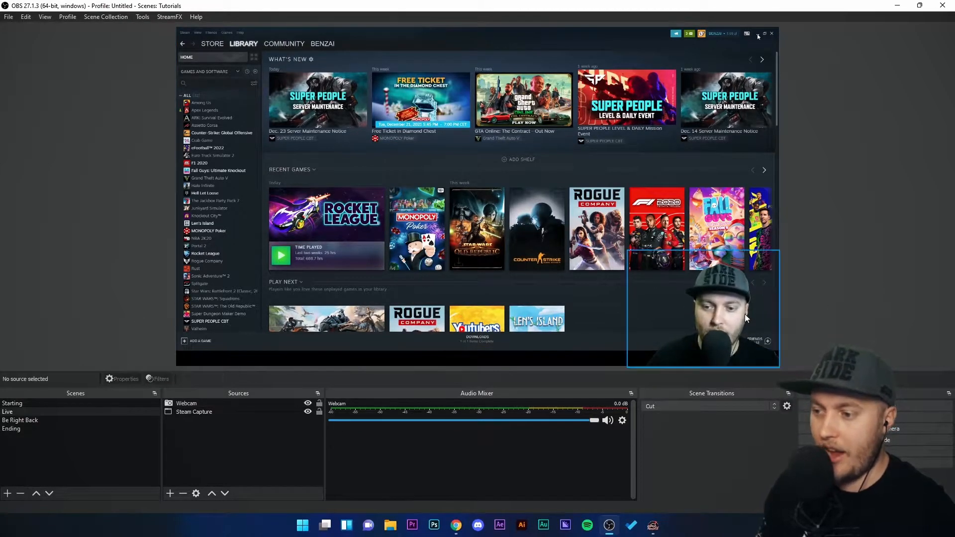
- Add a Colour Correction effect filter to the Webcam source, keeping the default filter name
left_click(186, 403)
right_click(185, 402)
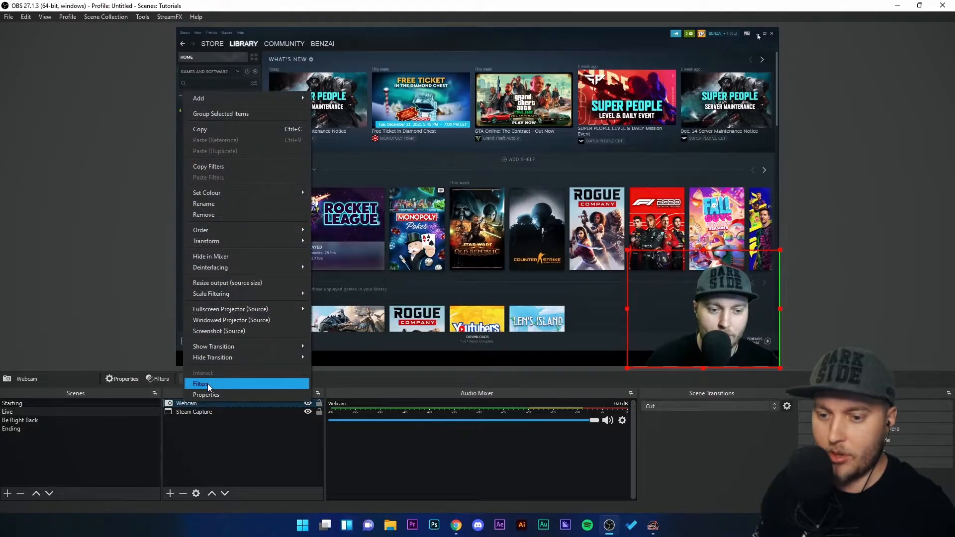
right_click(179, 405)
left_click(195, 386)
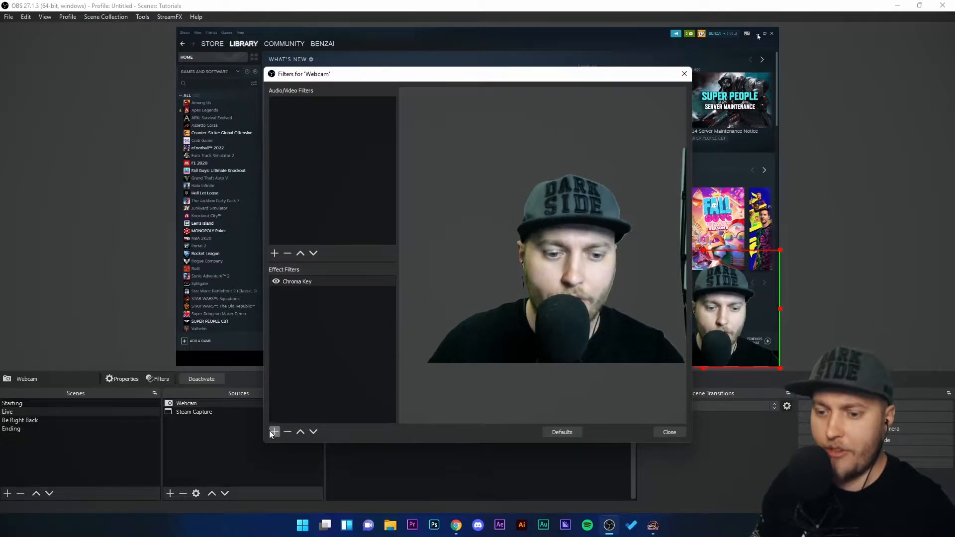
left_click(275, 253)
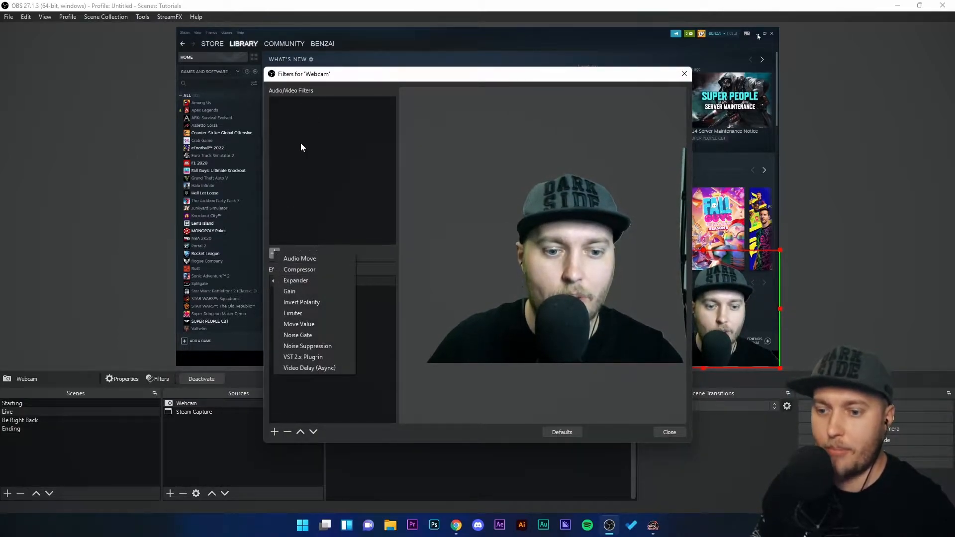
left_click(369, 398)
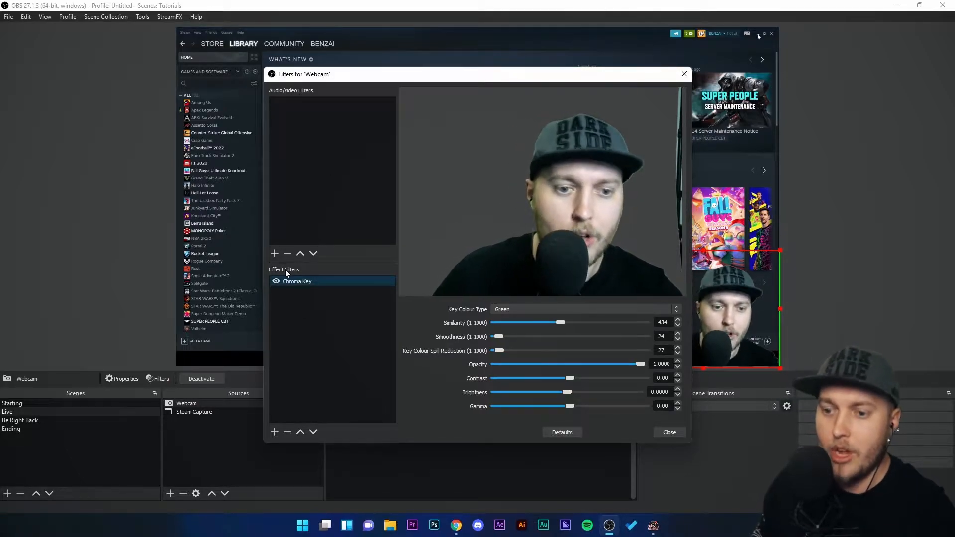
left_click(275, 431)
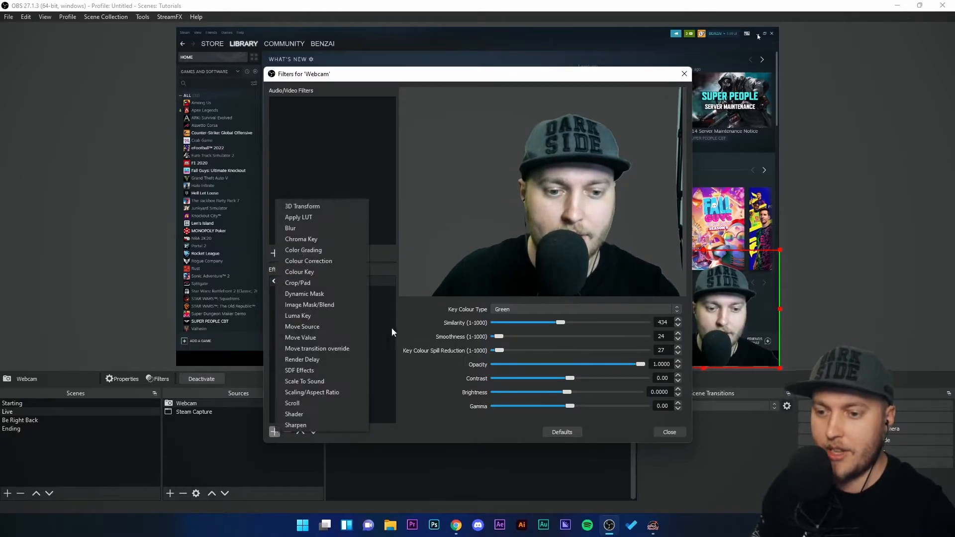
left_click(316, 261)
left_click(458, 276)
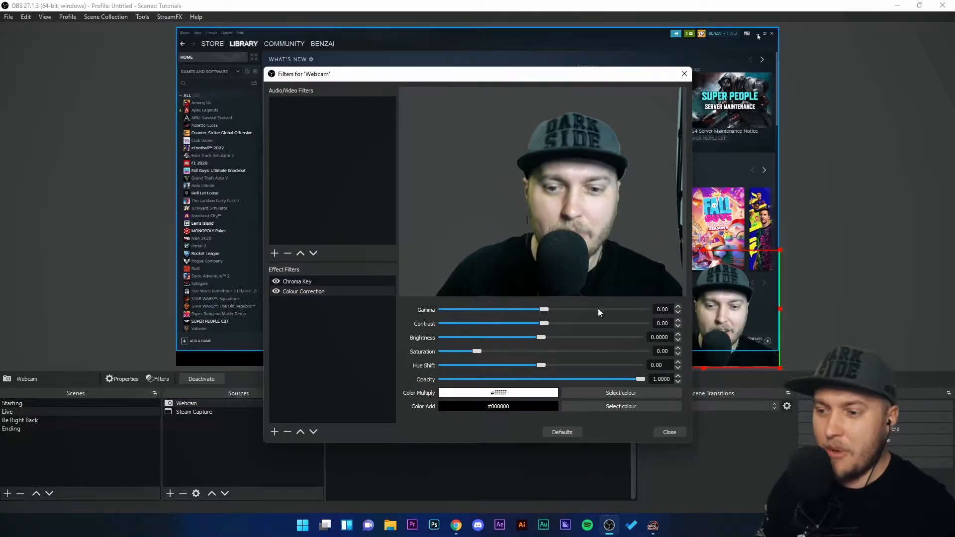
- Set the Colour Correction gamma to -0.05, contrast to 0.25 and Color Multiply to the pale peach #ffe6d0
left_click_drag(544, 323, 540, 309)
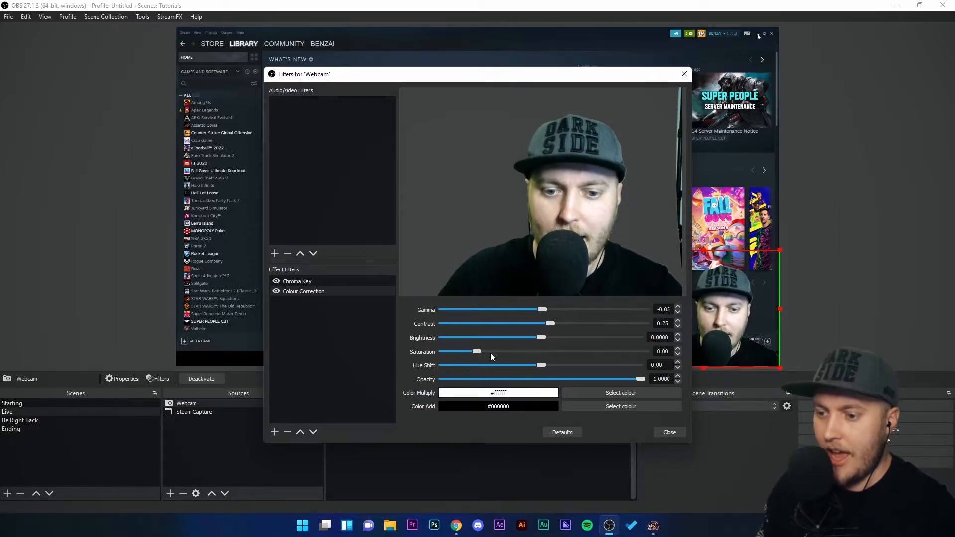
left_click(598, 392)
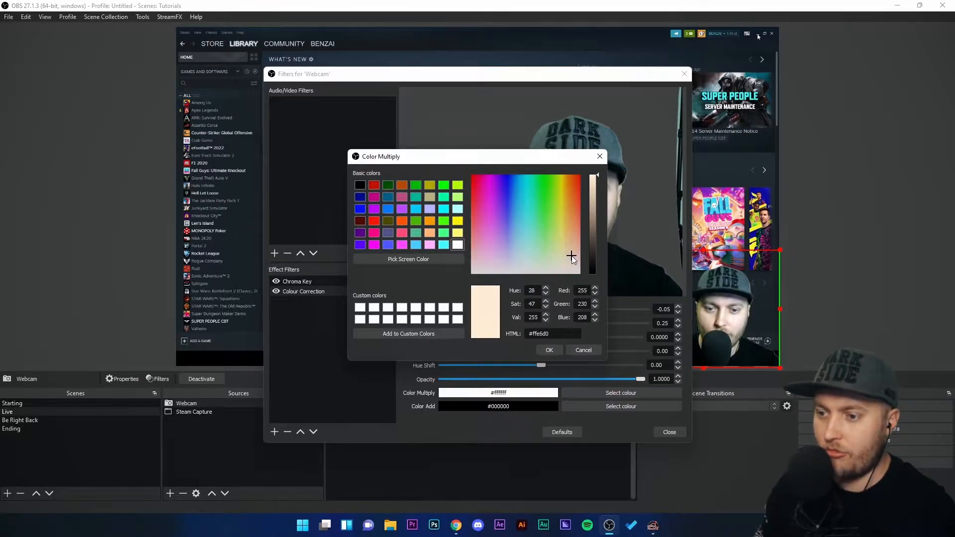
left_click(552, 351)
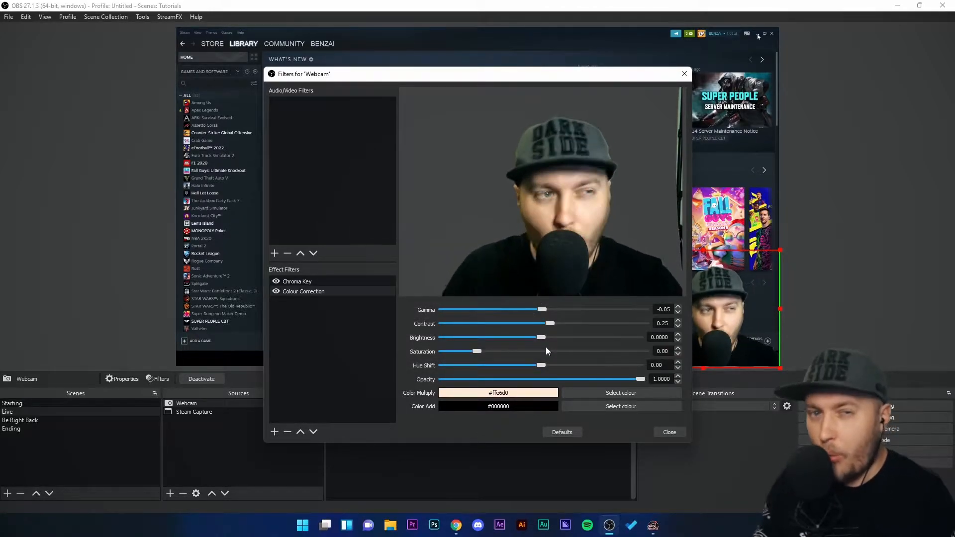
- Try a pure red as the Color Multiply colour on the webcam image
left_click(591, 391)
left_click(574, 251)
left_click(550, 350)
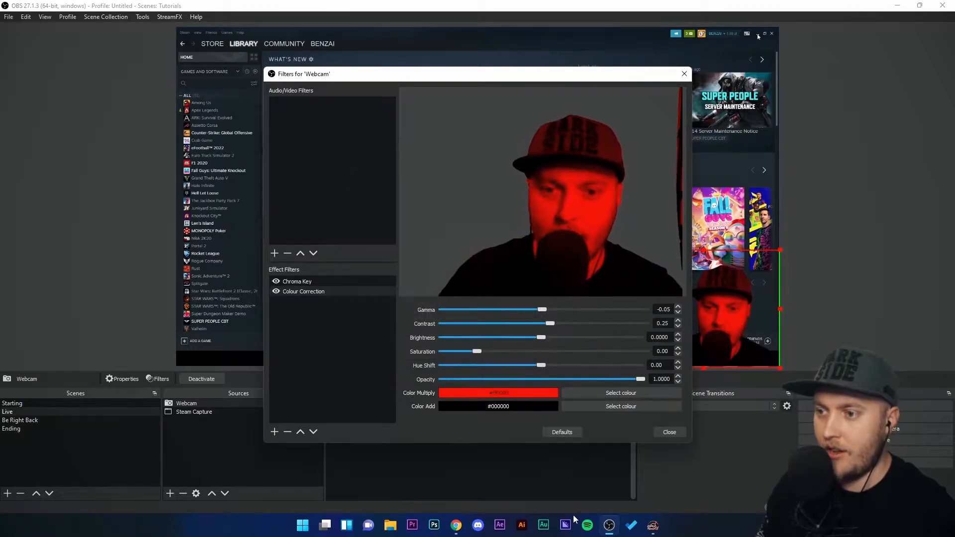
- Set the Color Multiply colour to the light peach tint #ffe5d4
left_click(604, 392)
left_click(572, 257)
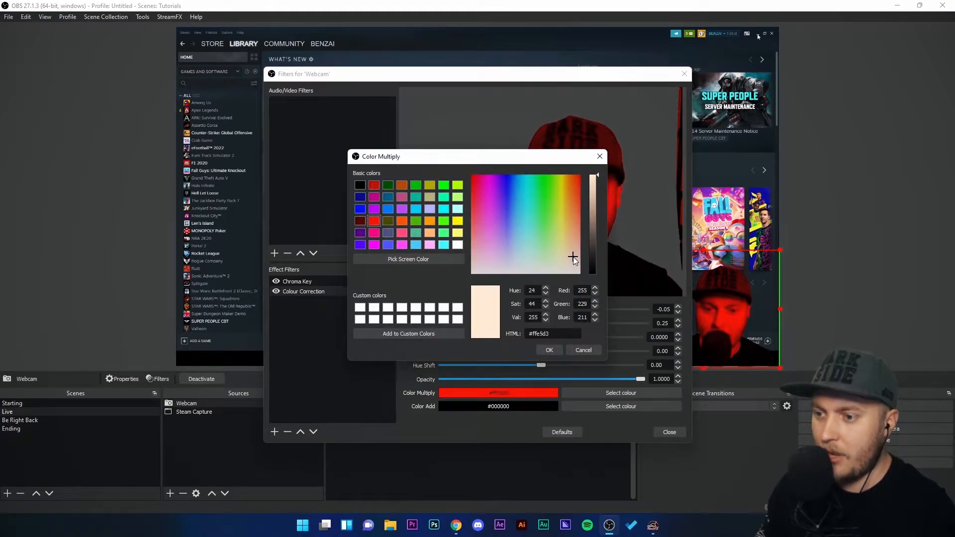
left_click(548, 350)
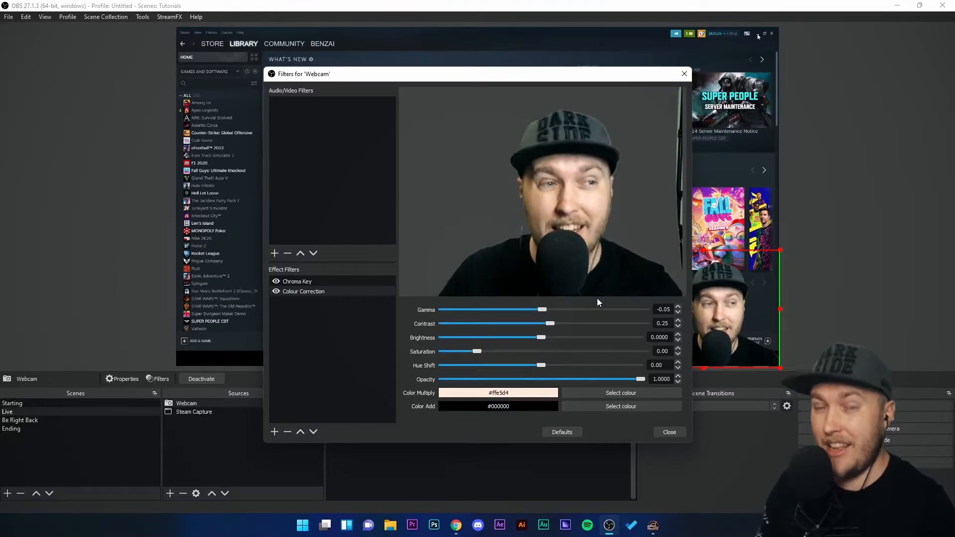
- Set the Colour Correction contrast to 0.23, brightness to 0 and saturation to 0.13
mouse_move(543, 322)
left_mouse_down()
mouse_move(556, 323)
mouse_move(539, 337)
left_mouse_up()
double_click(661, 340)
type("0")
left_click_drag(477, 351, 480, 351)
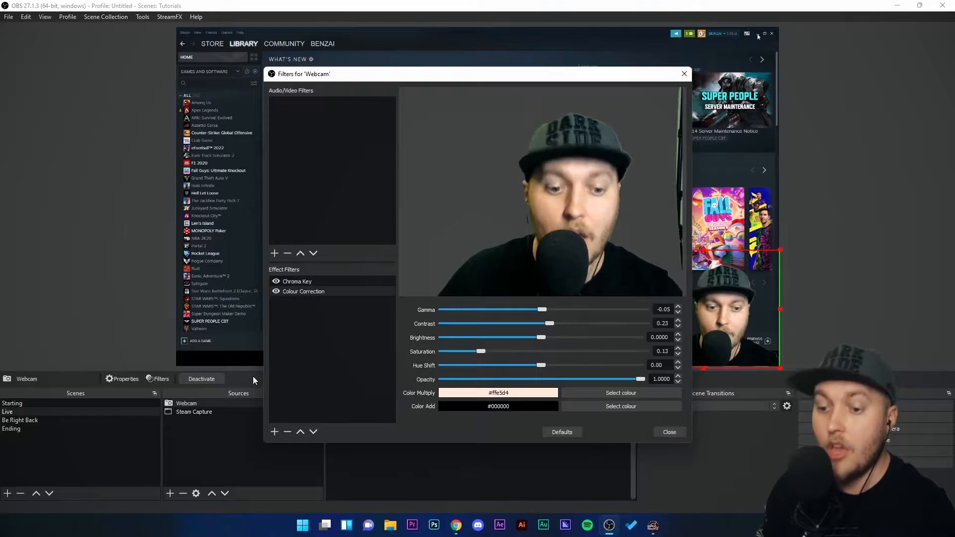
- Add an Apply LUT effect filter to the Webcam source, keeping the default filter name
left_click(275, 432)
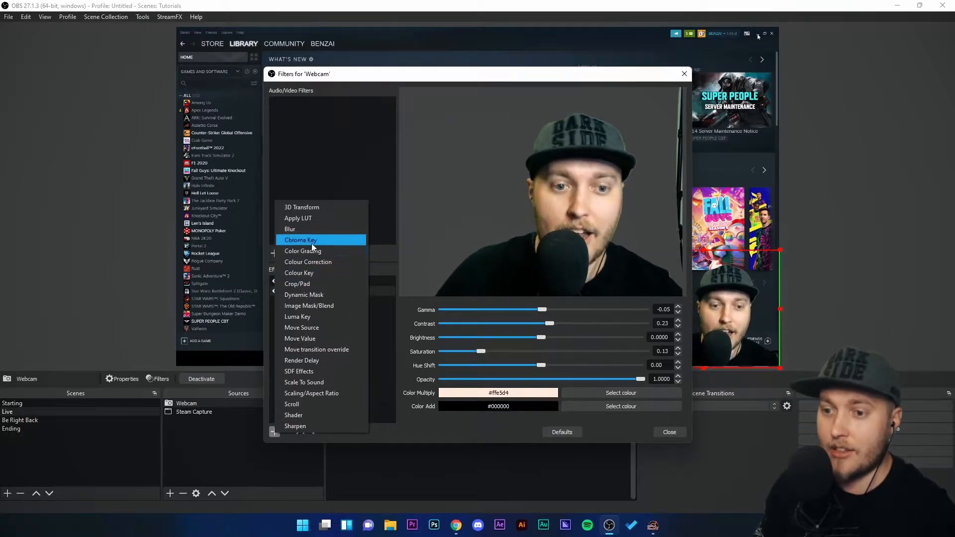
left_click(303, 218)
left_click(458, 277)
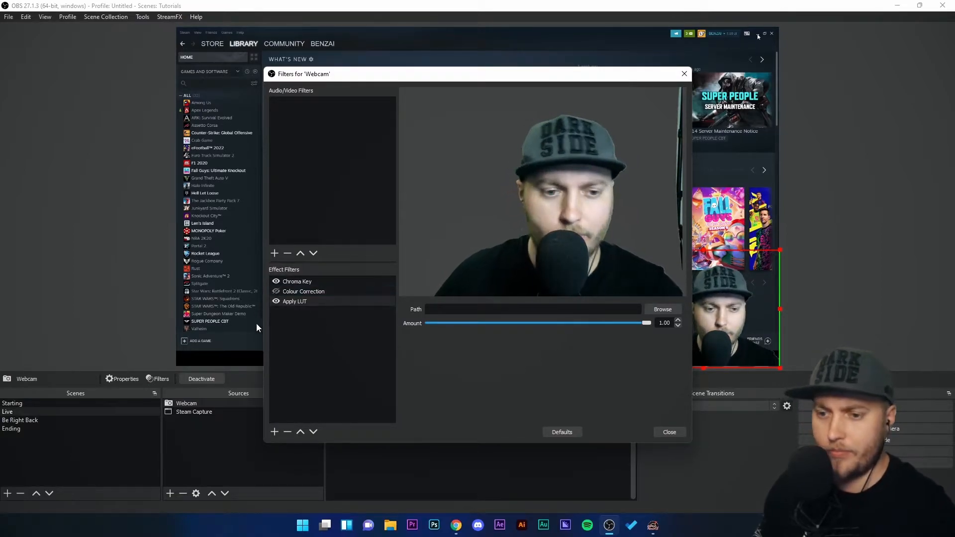
- Load webcam_preset_1 from the Webcam Presets folder as the Apply LUT file
left_click(656, 309)
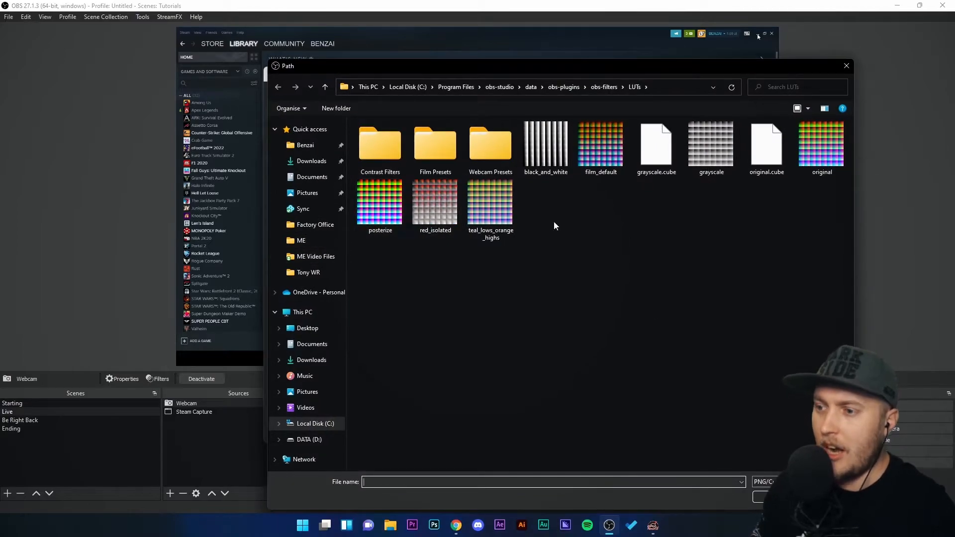
left_click(488, 154)
double_click(488, 154)
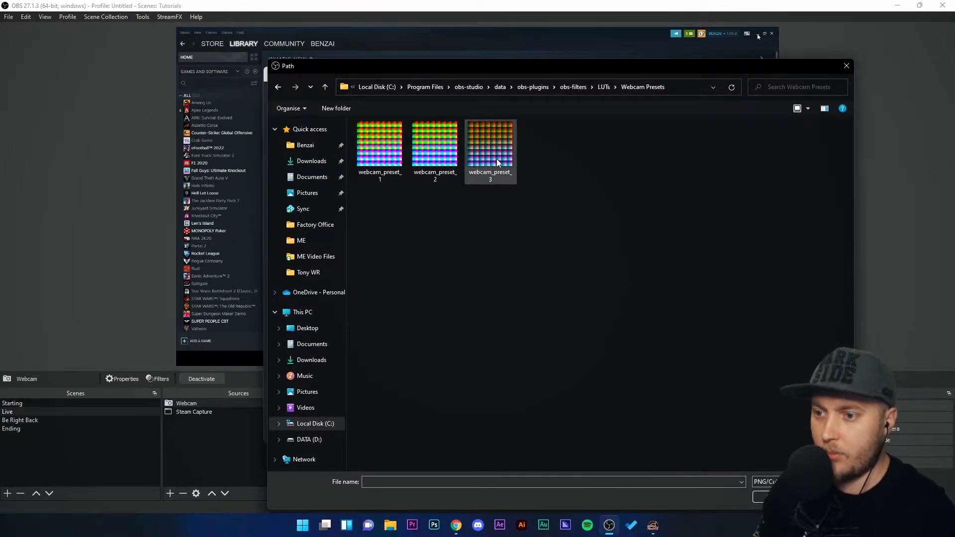
double_click(387, 163)
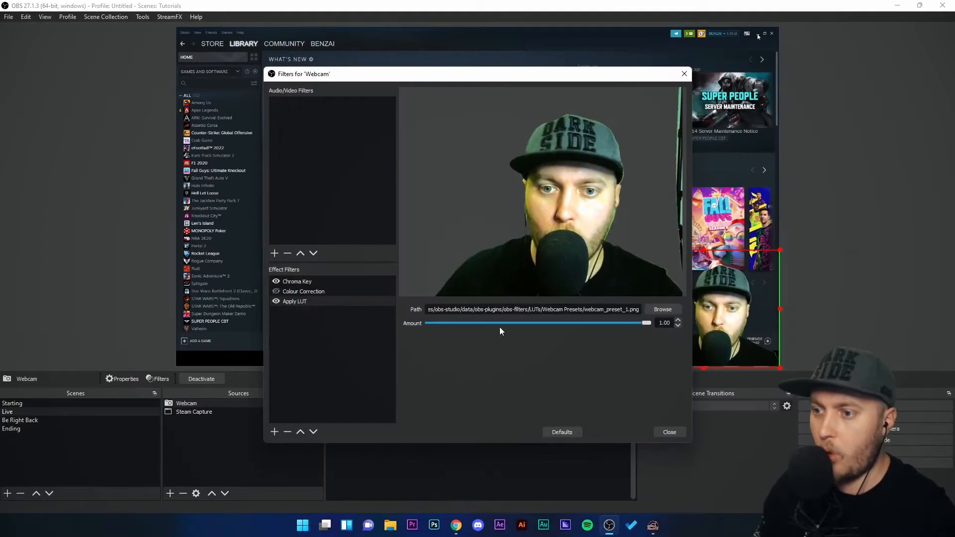
- Replace the LUT file with webcam_preset_2 from the Webcam Presets folder
left_click(660, 309)
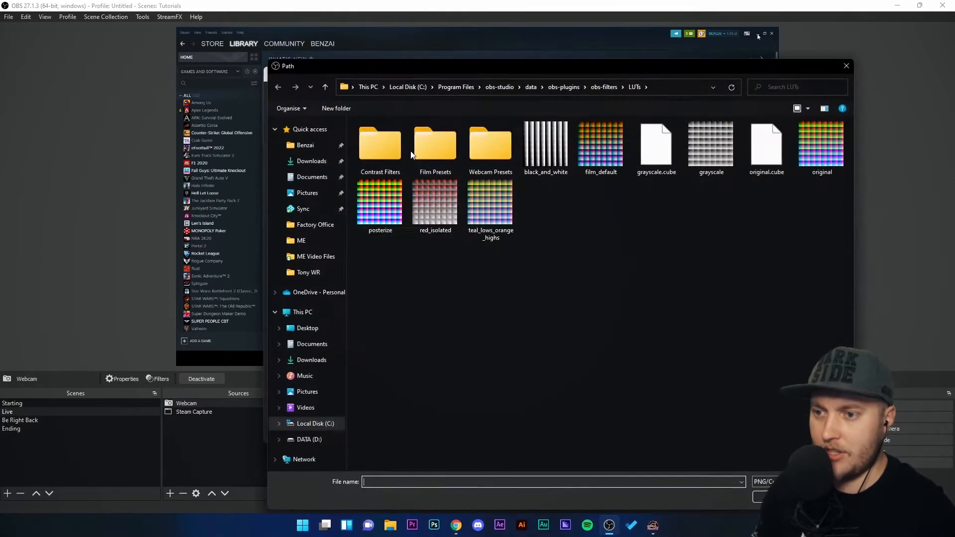
double_click(494, 145)
double_click(435, 147)
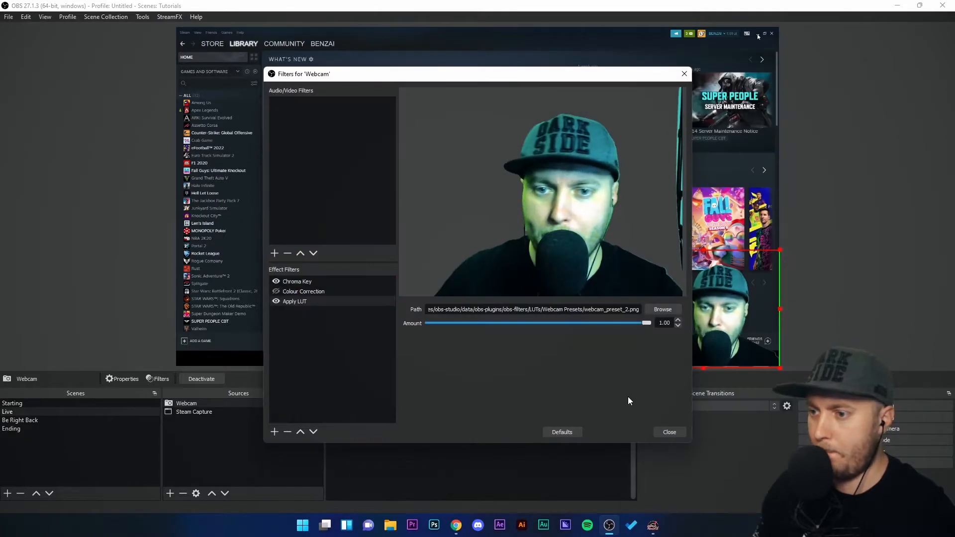
- Try the posterize LUT on the webcam image and replace it with red_isolated from the LUTs folder
left_click(662, 310)
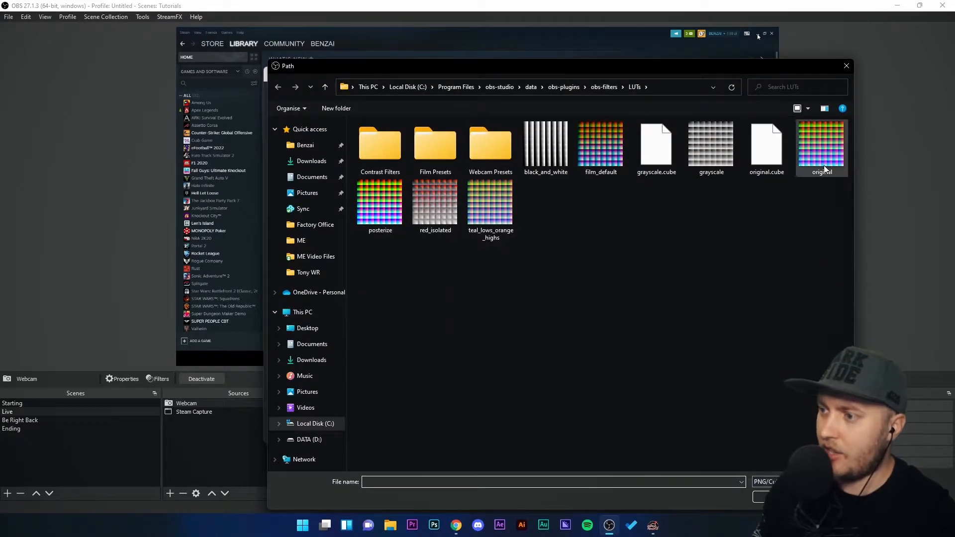
double_click(385, 204)
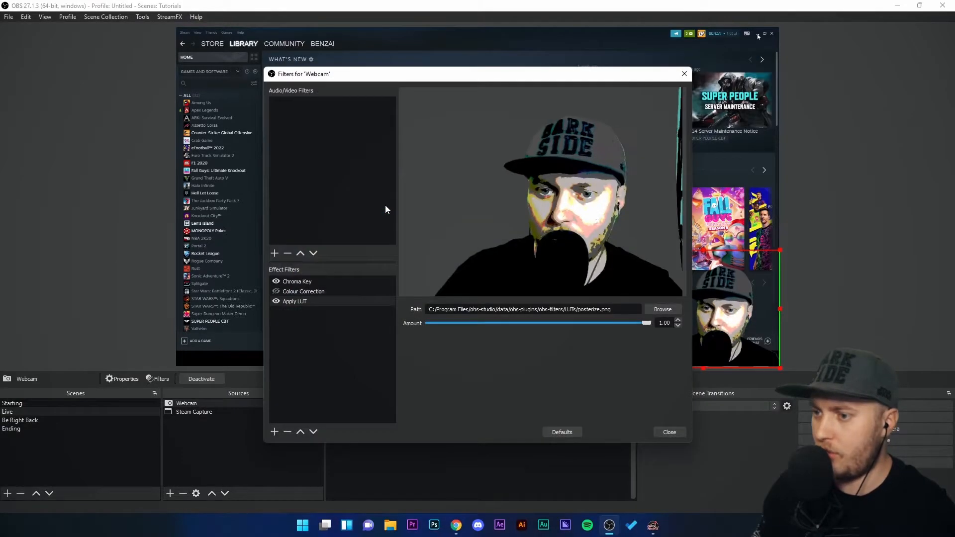
left_click(663, 309)
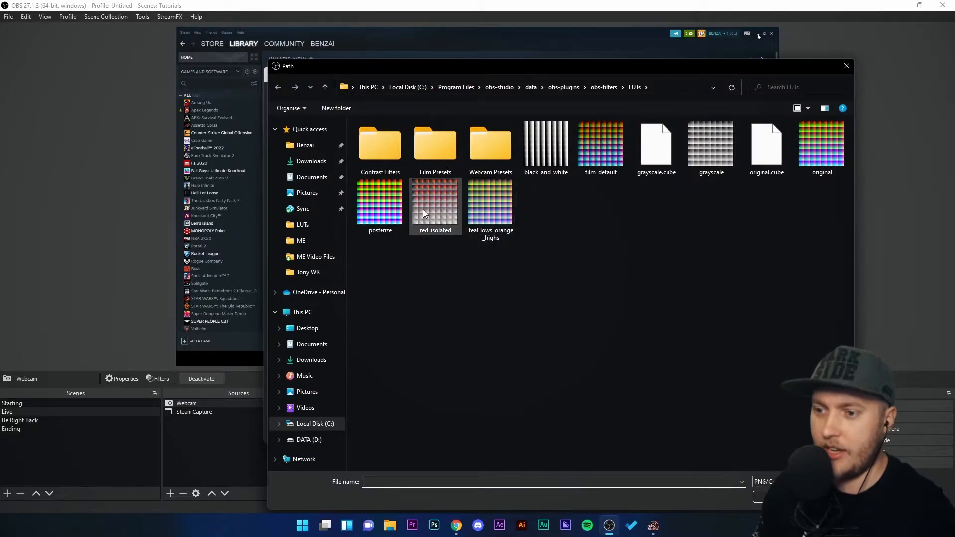
double_click(423, 205)
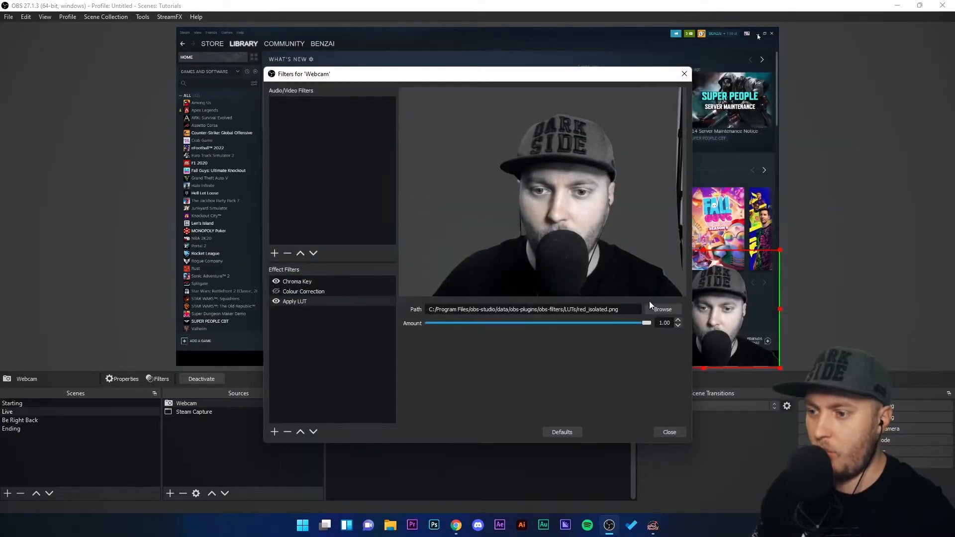
- Replace the webcam's LUT file with medium_high_contrast from the Contrast Filters folder
left_click(651, 305)
double_click(374, 159)
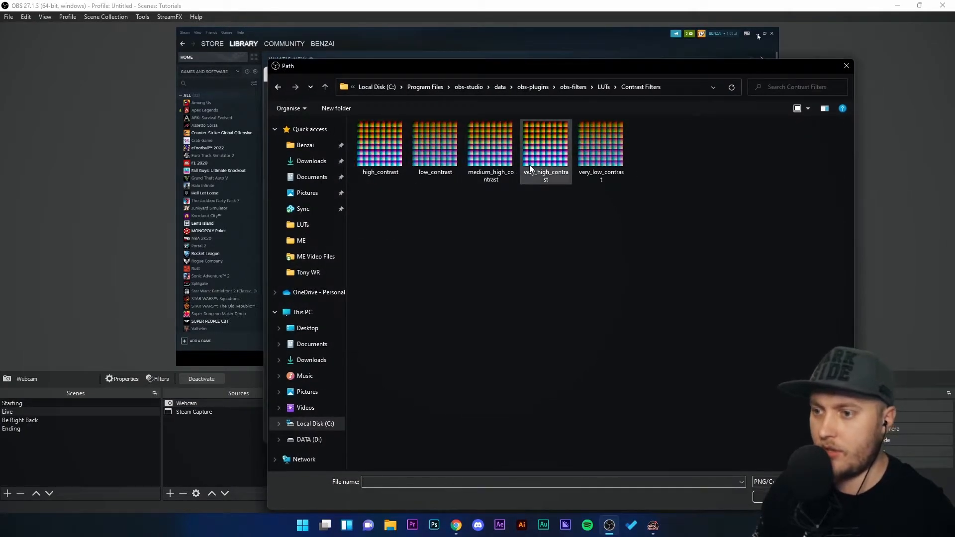
double_click(478, 147)
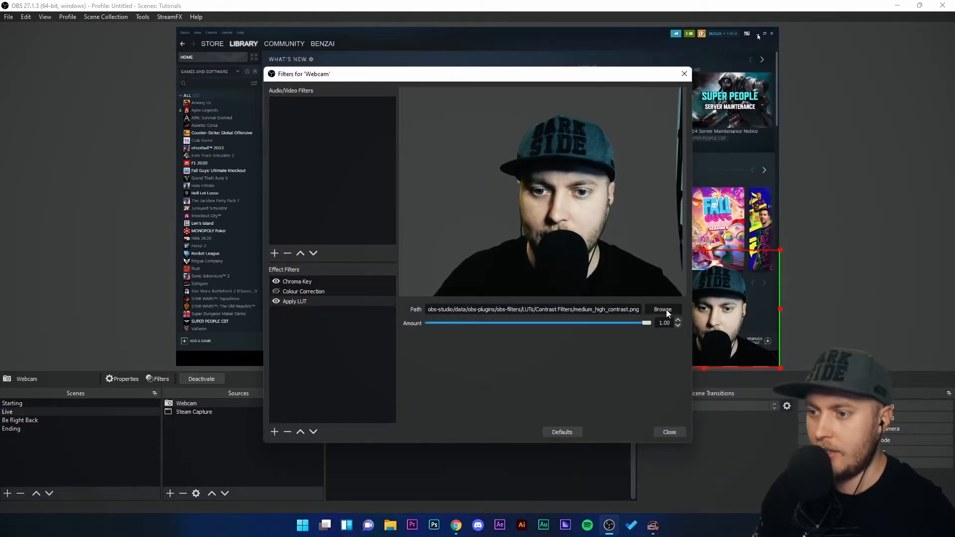
left_click(665, 310)
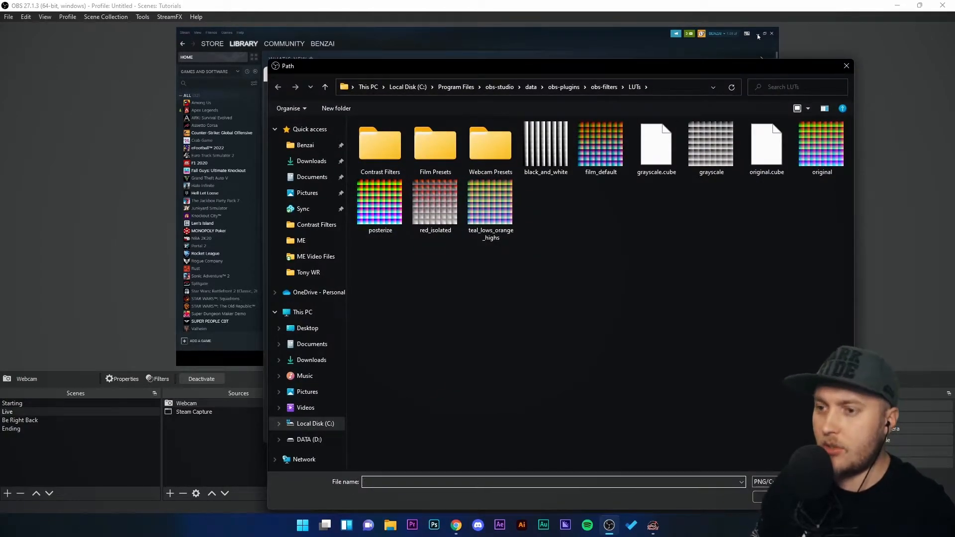
key("Escape")
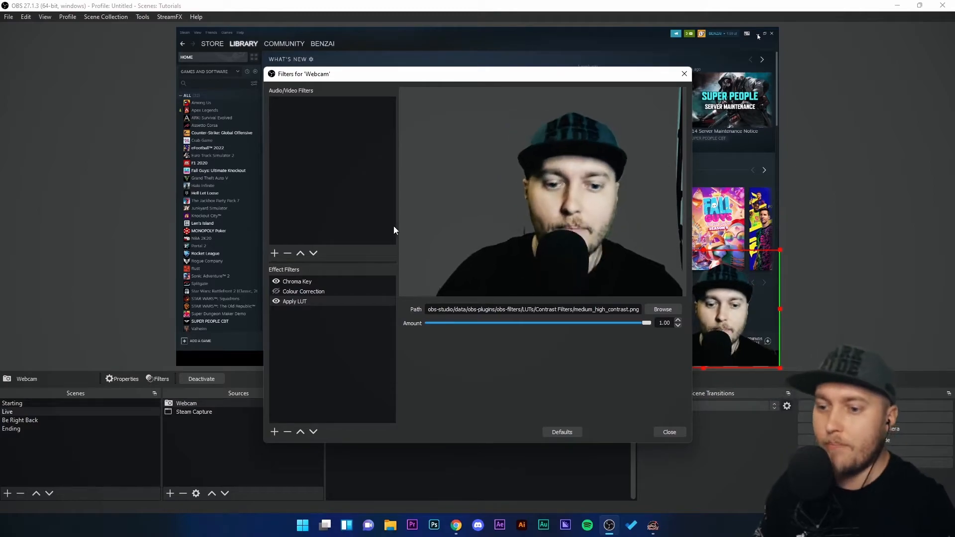
- Remove the Apply LUT filter from the Webcam source and turn its Colour Correction filter back on
left_click(293, 301)
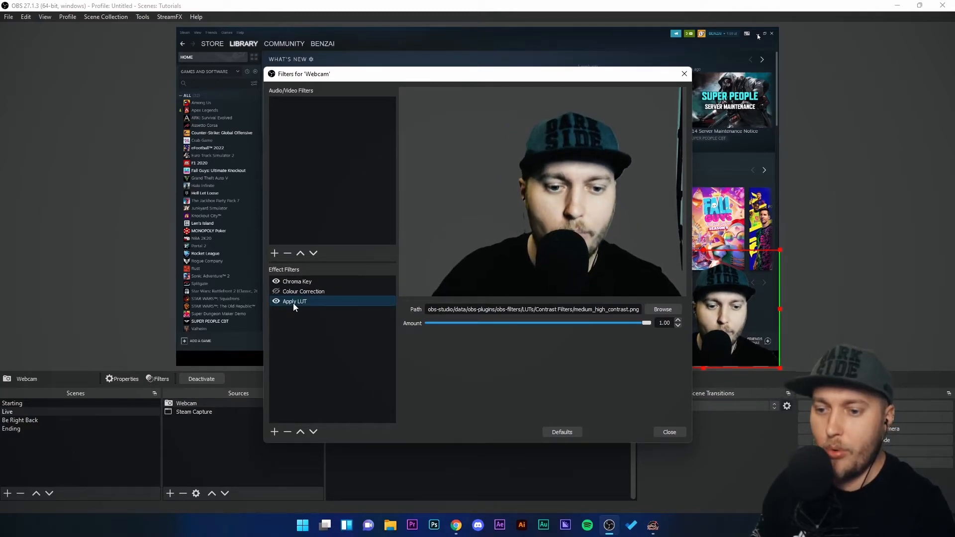
left_click(287, 432)
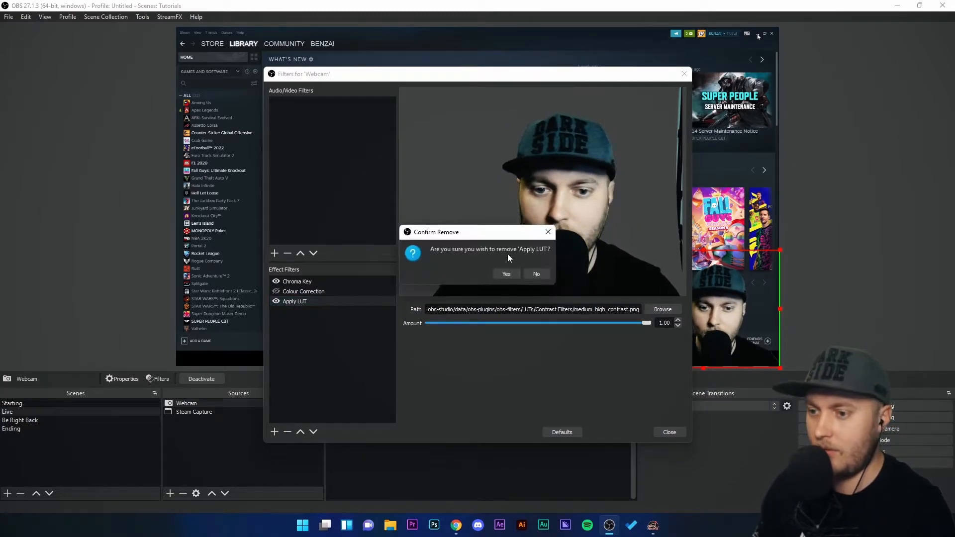
left_click(507, 273)
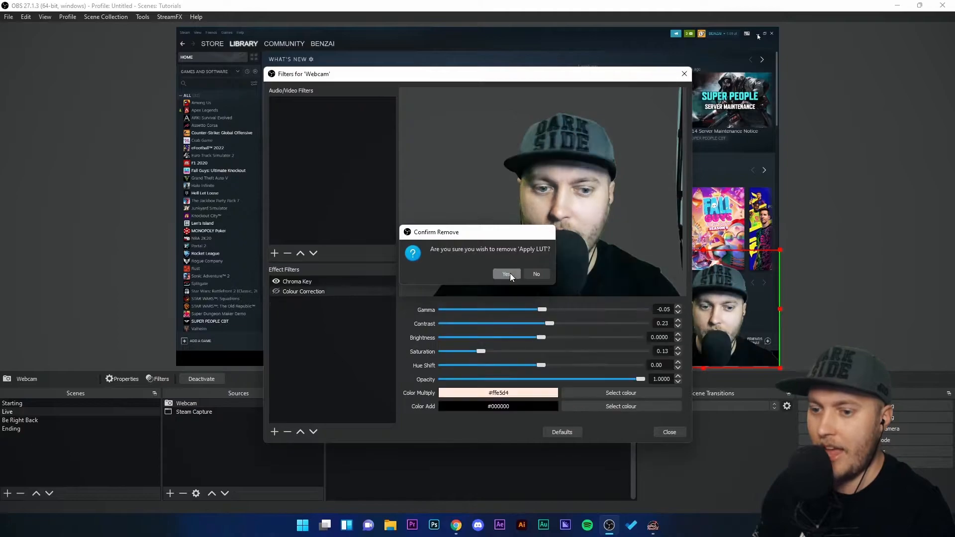
left_click(275, 291)
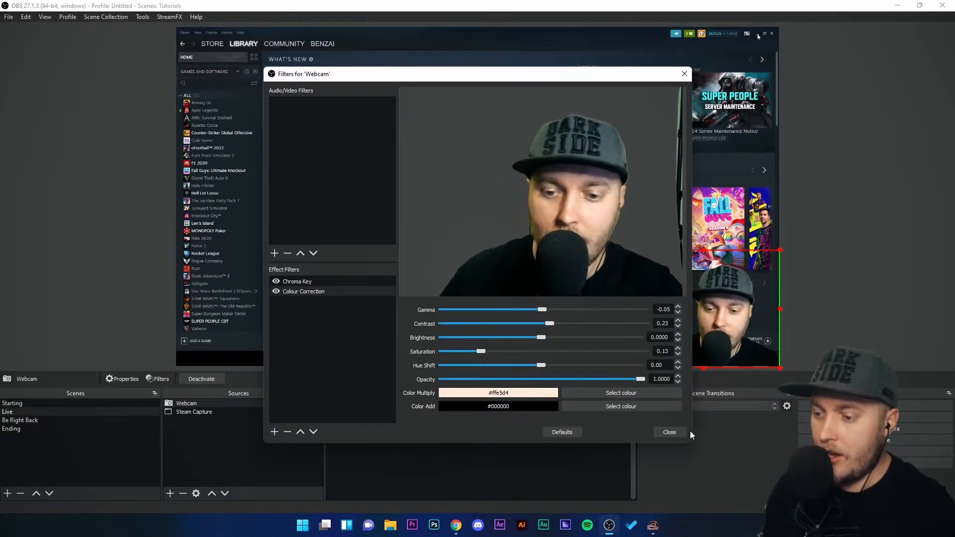
left_click(675, 431)
left_click(905, 299)
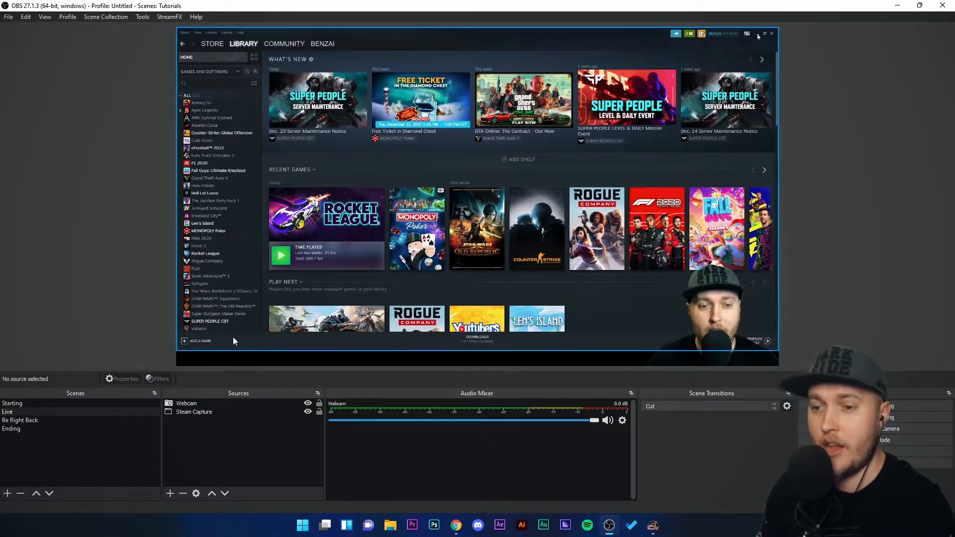
- Apply the Fit to screen transform to the Steam Capture source in the preview
left_click(309, 270)
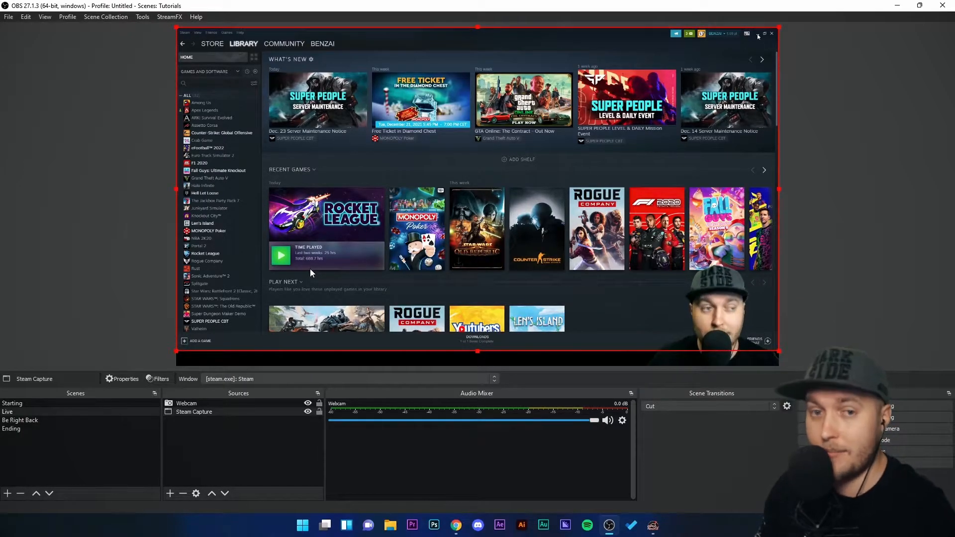
right_click(310, 272)
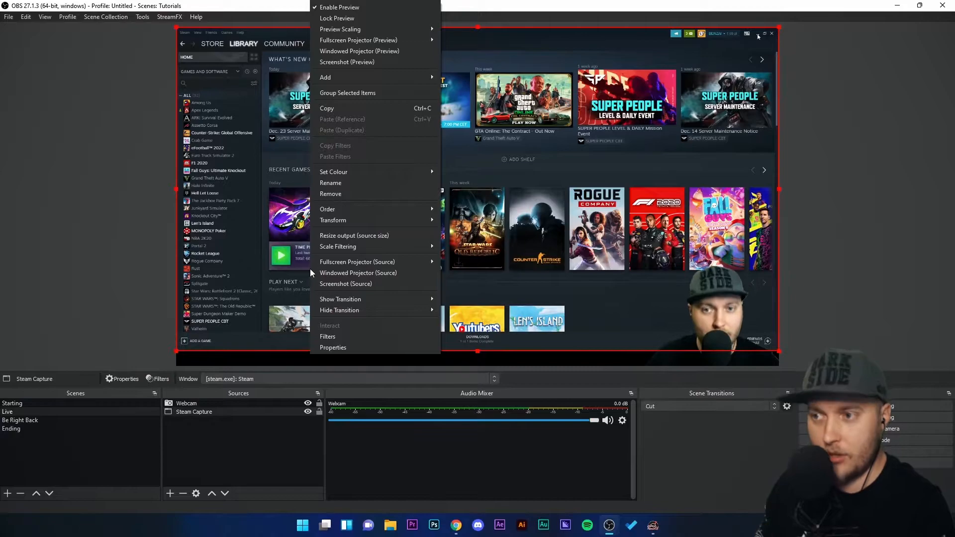
mouse_move(356, 226)
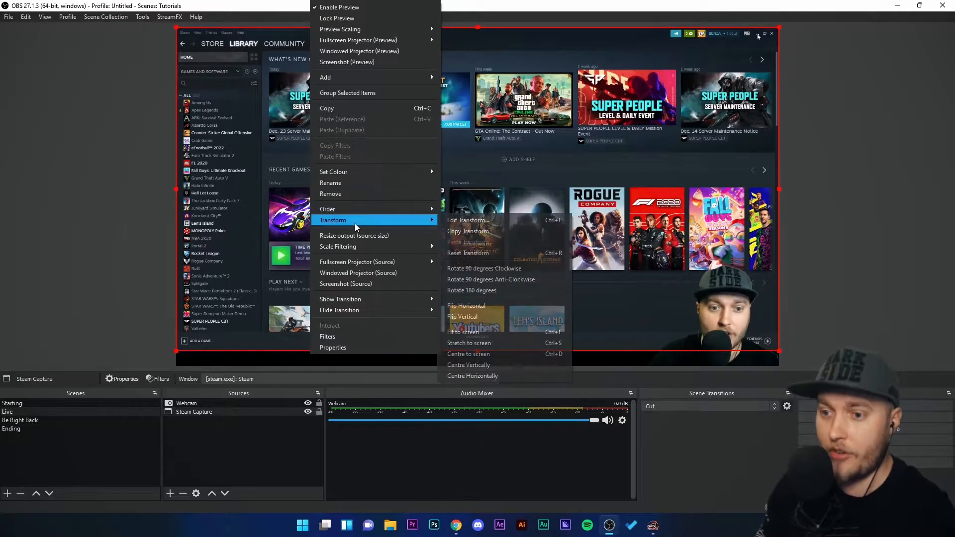
left_click(473, 333)
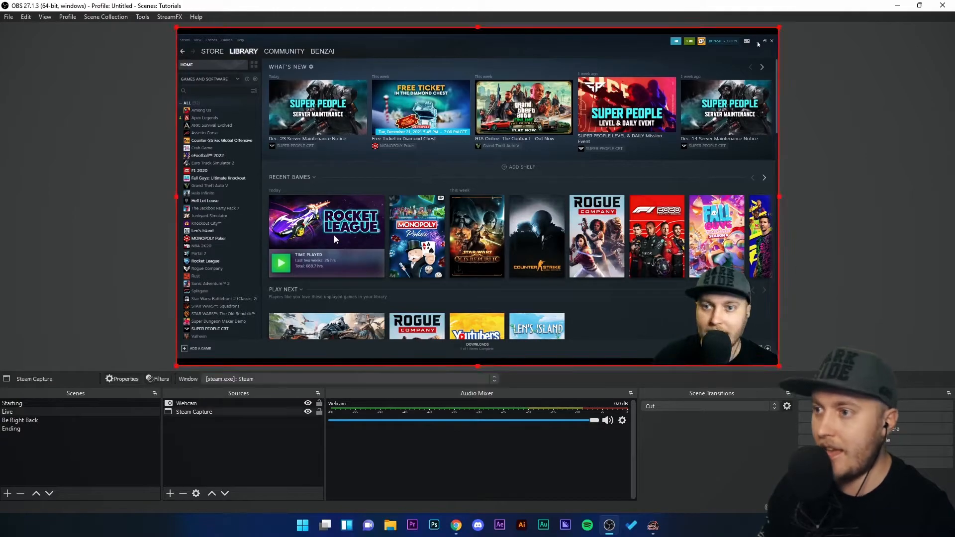
- Try Fit to screen again on Steam Capture from the source list and return the capture to the canvas's top edge
left_click(186, 404)
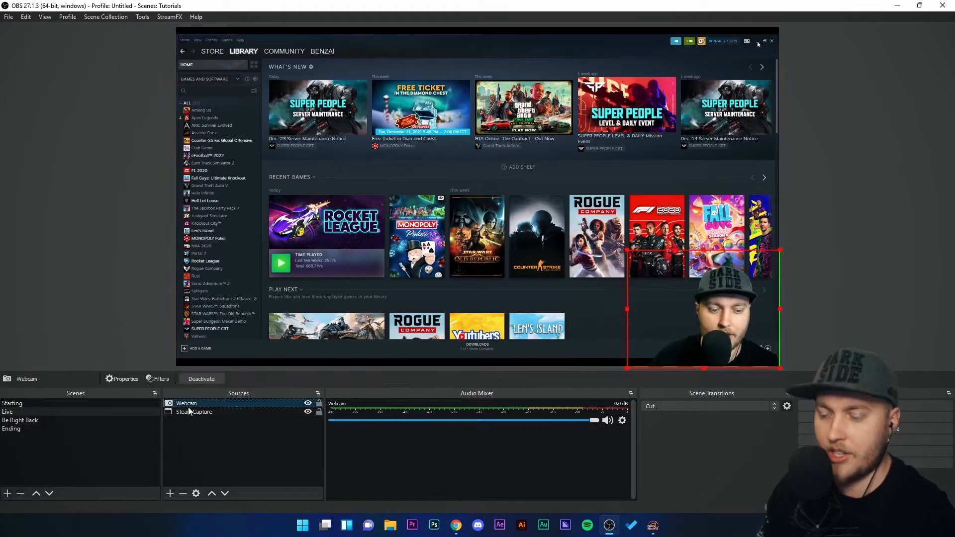
left_click(188, 411)
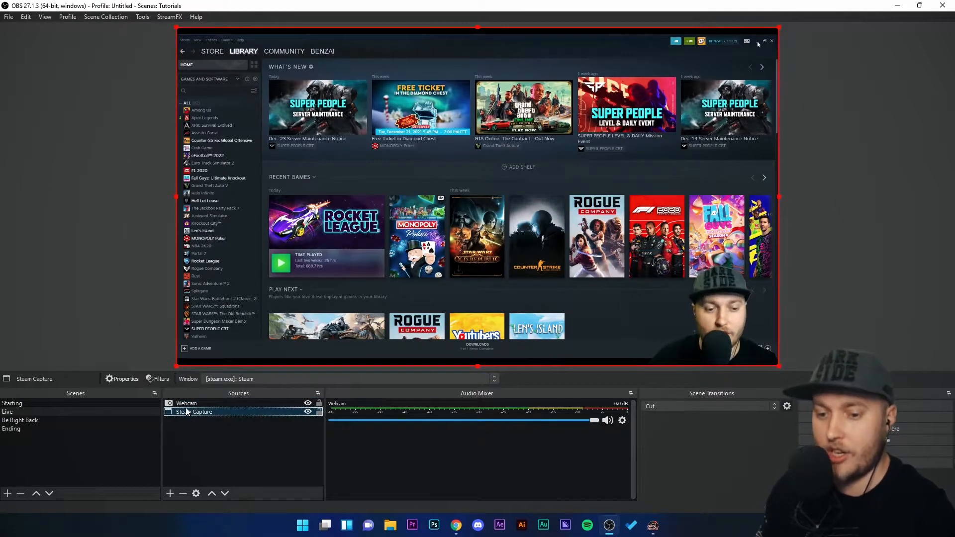
left_click(186, 406)
left_click(190, 412)
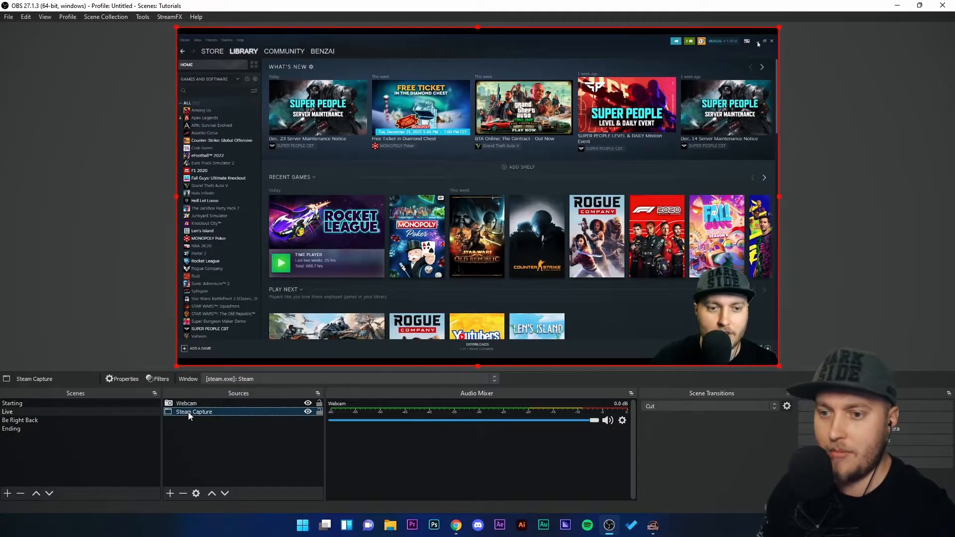
right_click(188, 411)
mouse_move(222, 279)
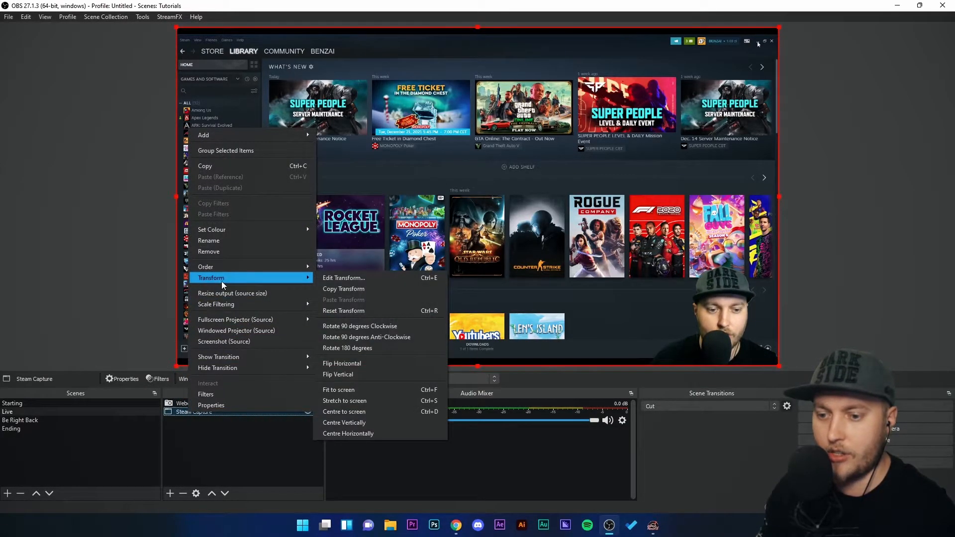
left_click(343, 392)
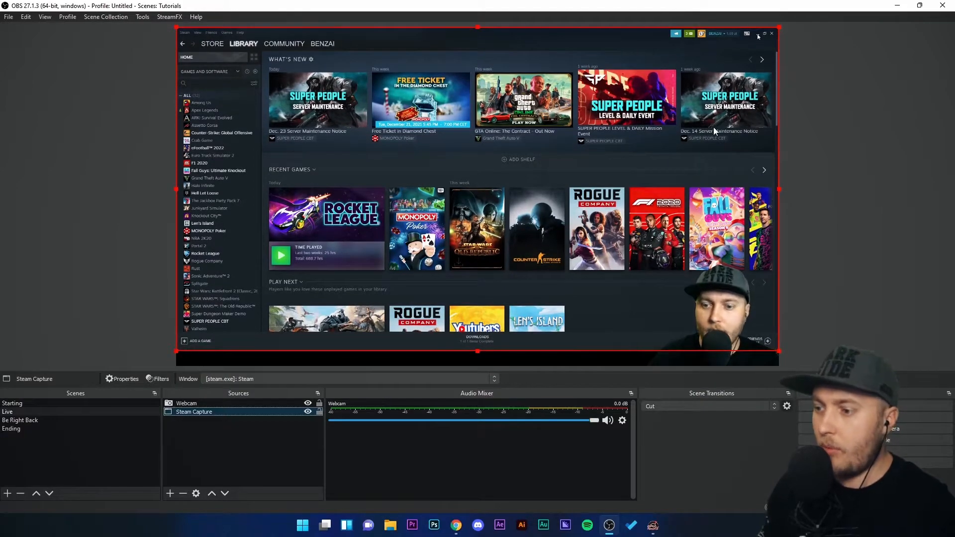
left_click(828, 228)
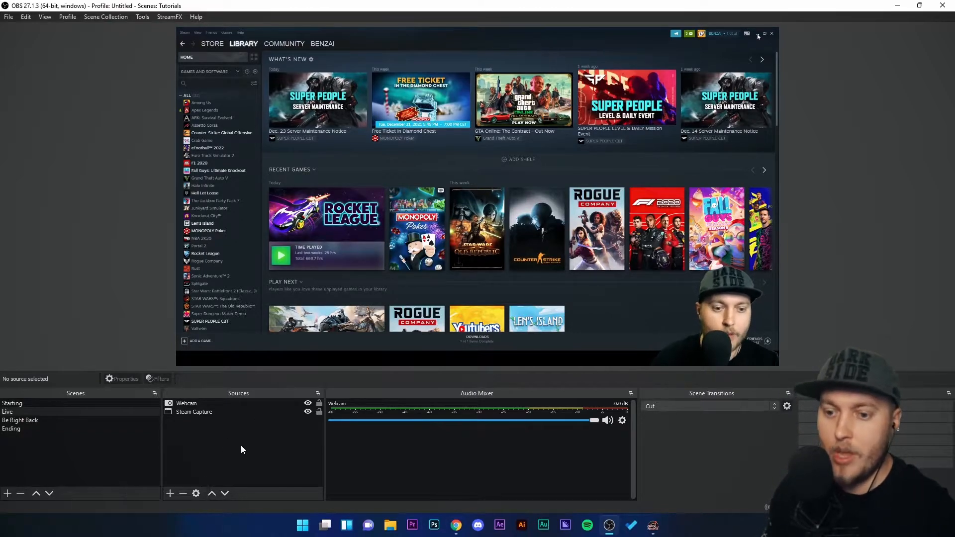
- Add a new Gradient source to the Live scene, keeping the default name
left_click(169, 494)
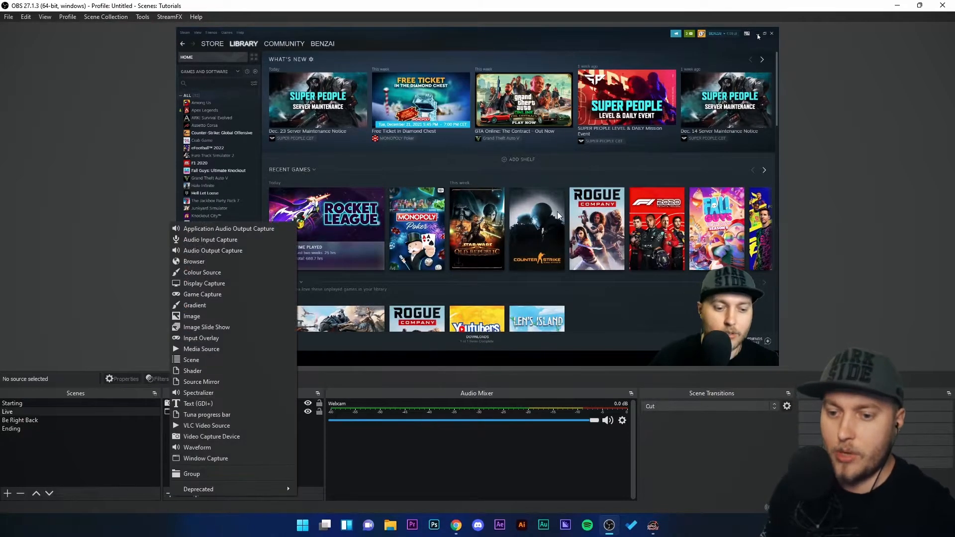
left_click(194, 305)
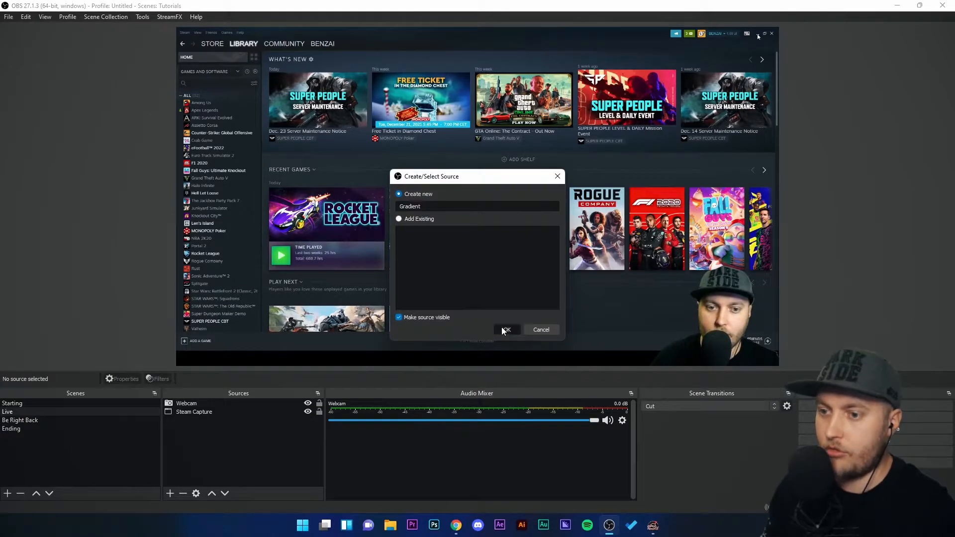
left_click(503, 328)
- Set the gradient's From Color to #0b0b0b and its To Color to #262626
left_click(535, 326)
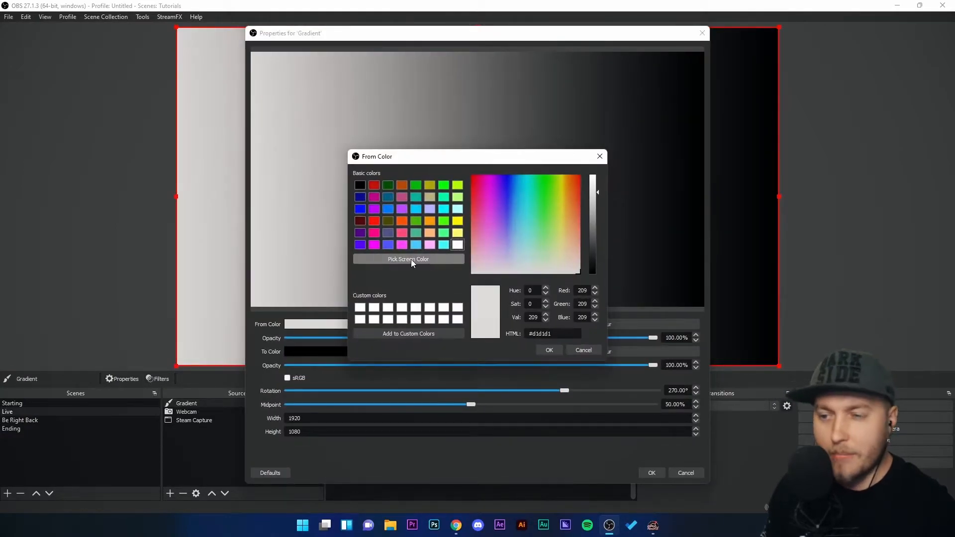
left_click_drag(592, 261, 594, 271)
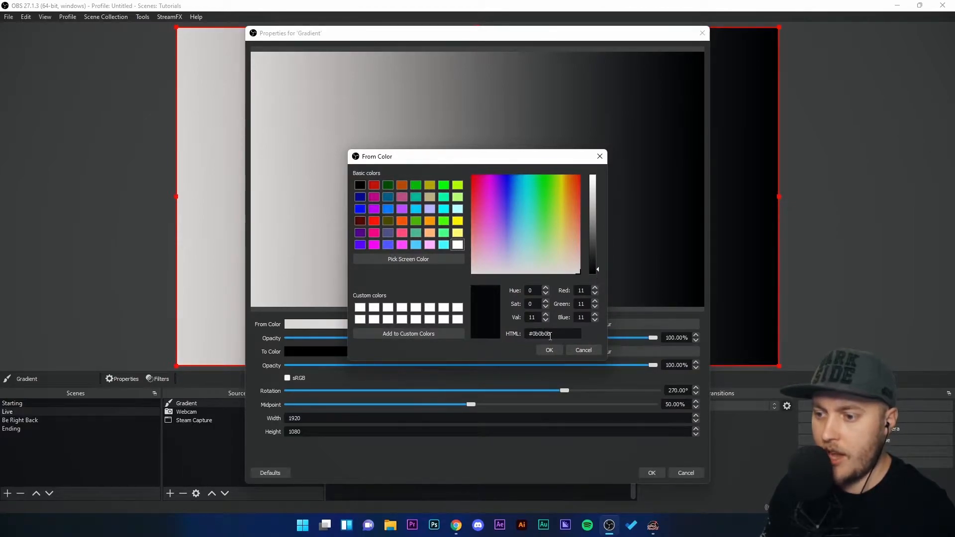
left_click(549, 351)
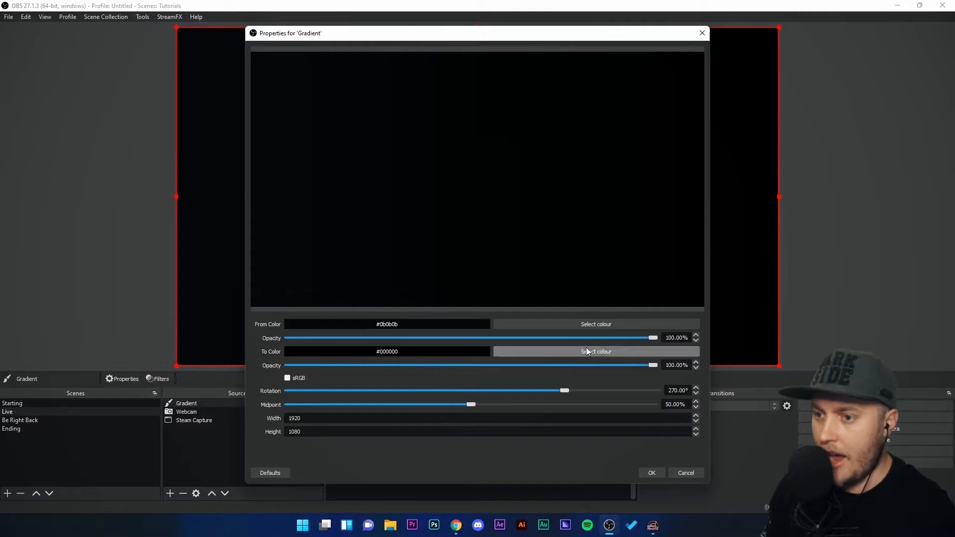
left_click(520, 353)
left_click_drag(591, 255, 593, 259)
left_click(549, 349)
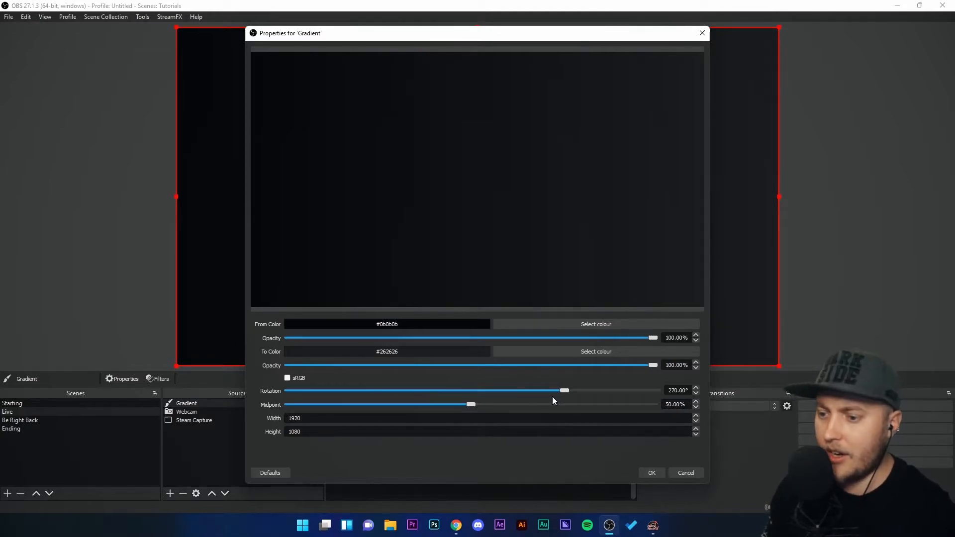
- Set the gradient's rotation to 130° and move the source below Steam Capture in the source order
left_click_drag(564, 390, 452, 389)
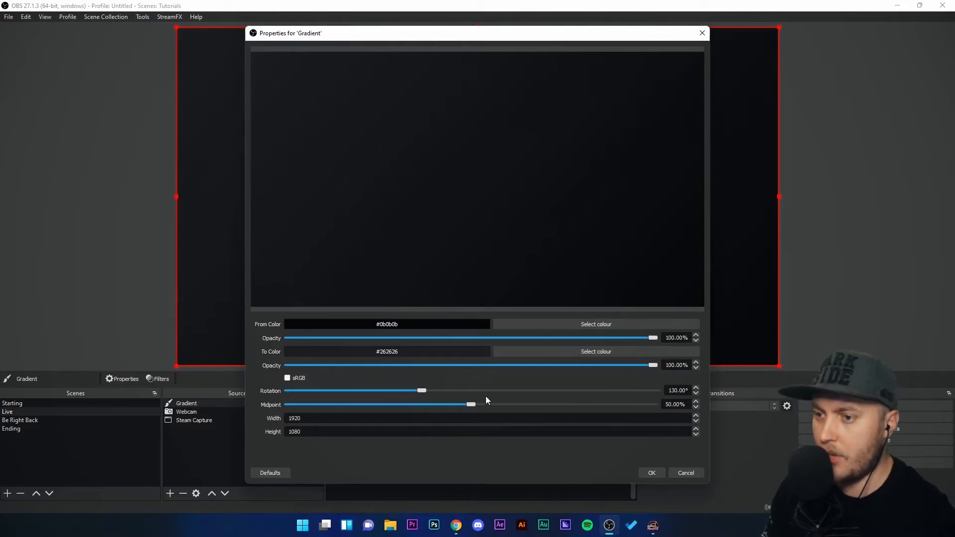
left_click(650, 472)
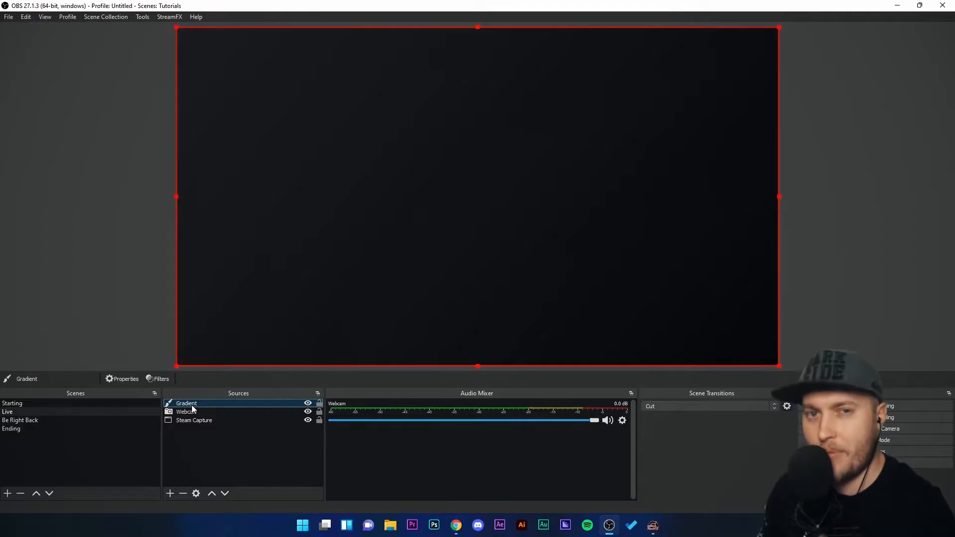
left_click_drag(198, 403, 194, 423)
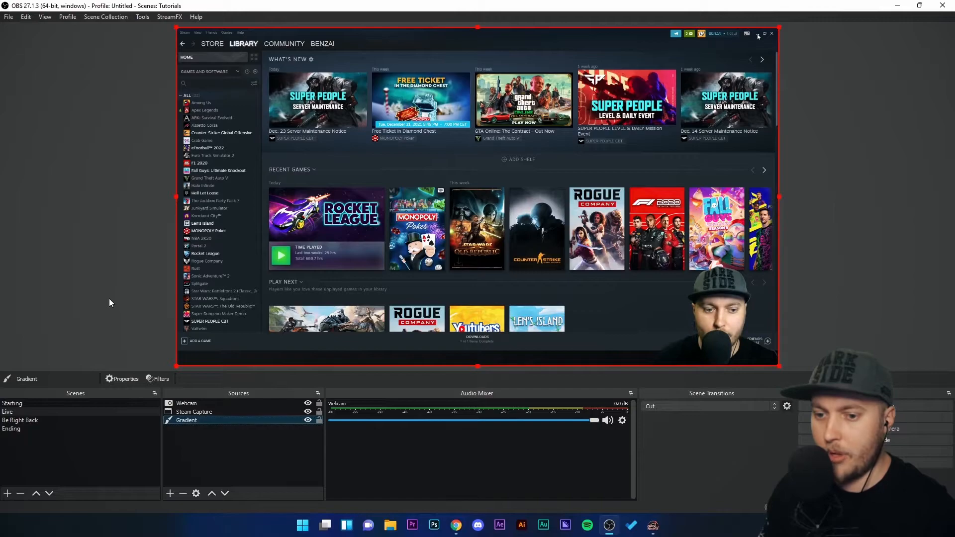
left_click(122, 304)
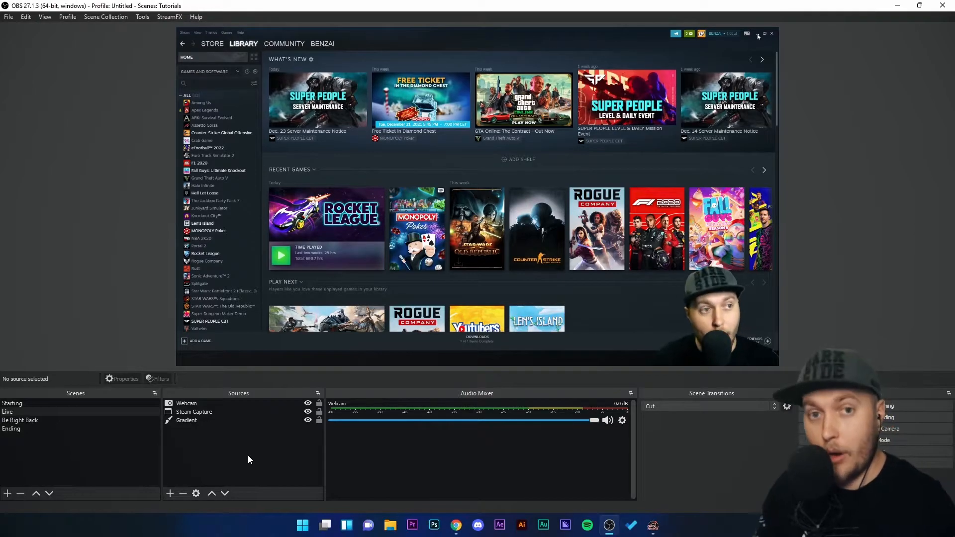
- Add a Text (GDI+) source named MediaEquipt News with the text "BREAKING NEWS: OBS Tutorials help new users conquer the world!!!"
left_click(169, 493)
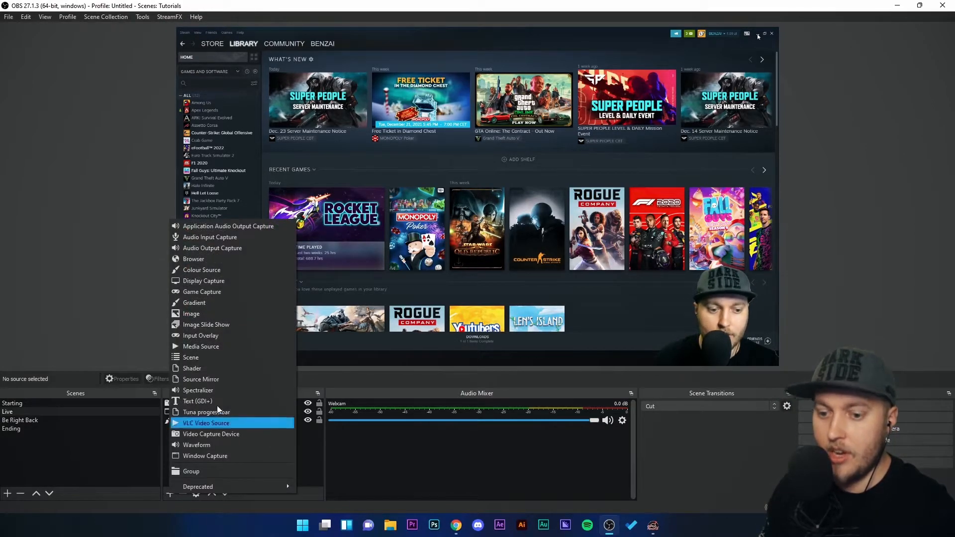
left_click(203, 400)
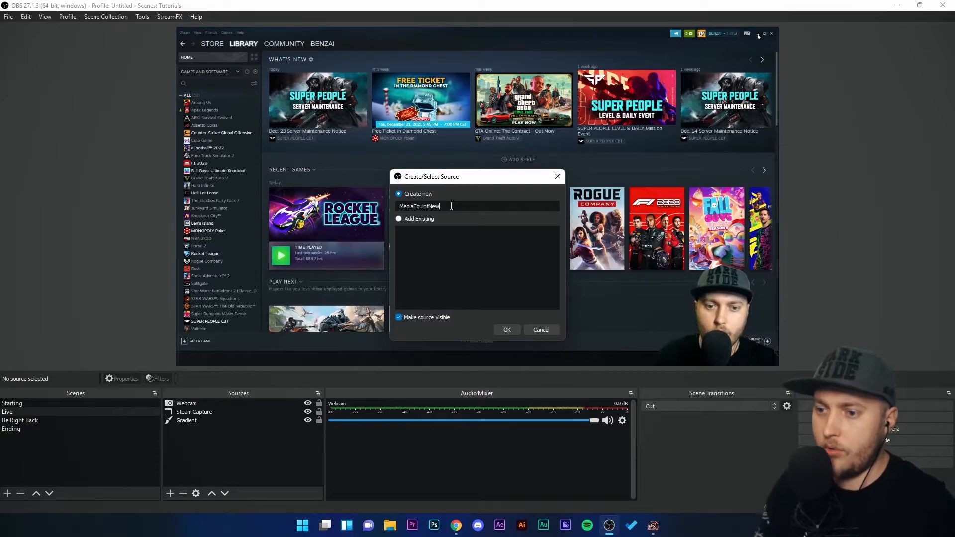
left_click(507, 330)
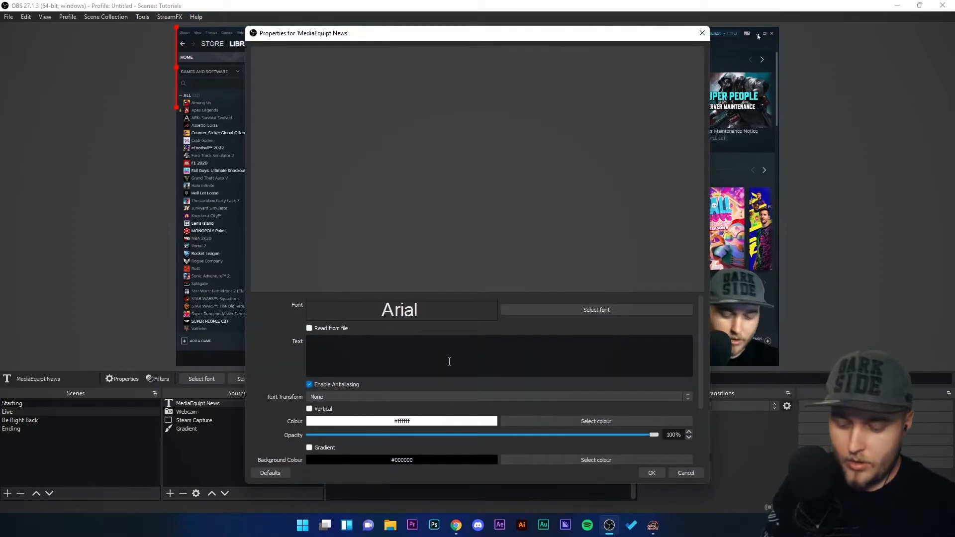
type("BREAKING NEWS:")
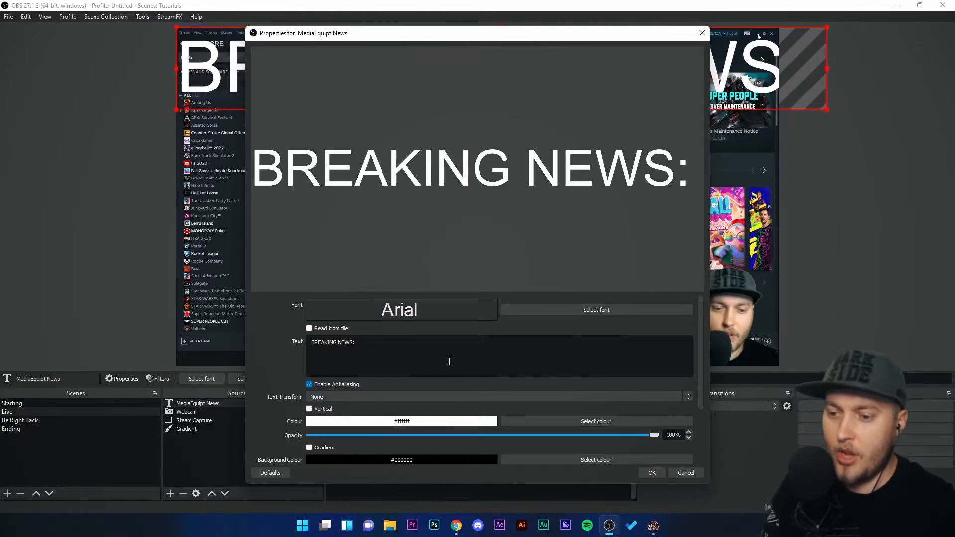
type(" OBS Tutorials help new users conquer the world!!!")
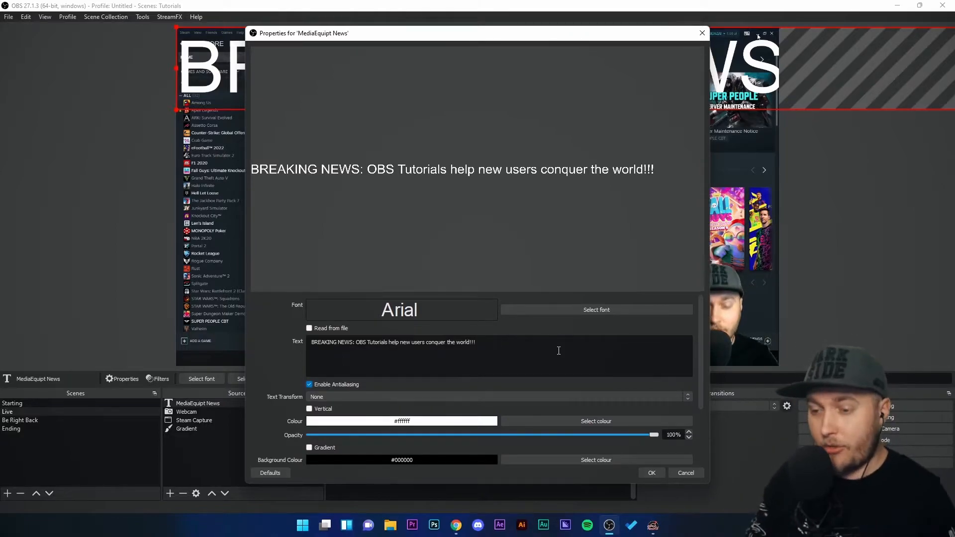
- Open the font selection for the MediaEquipt News text and set the font size to 28
left_click(562, 309)
left_click(382, 217)
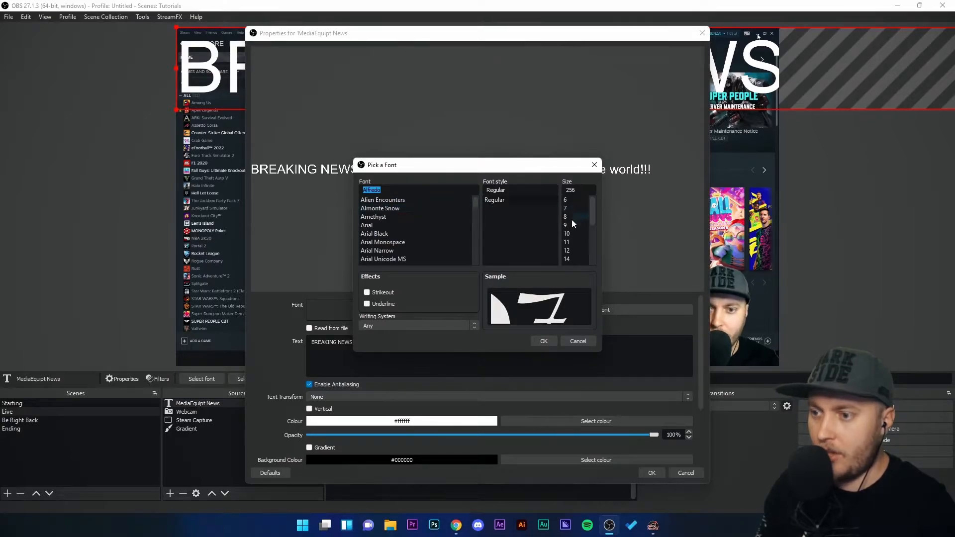
left_click(572, 250)
left_click(572, 234)
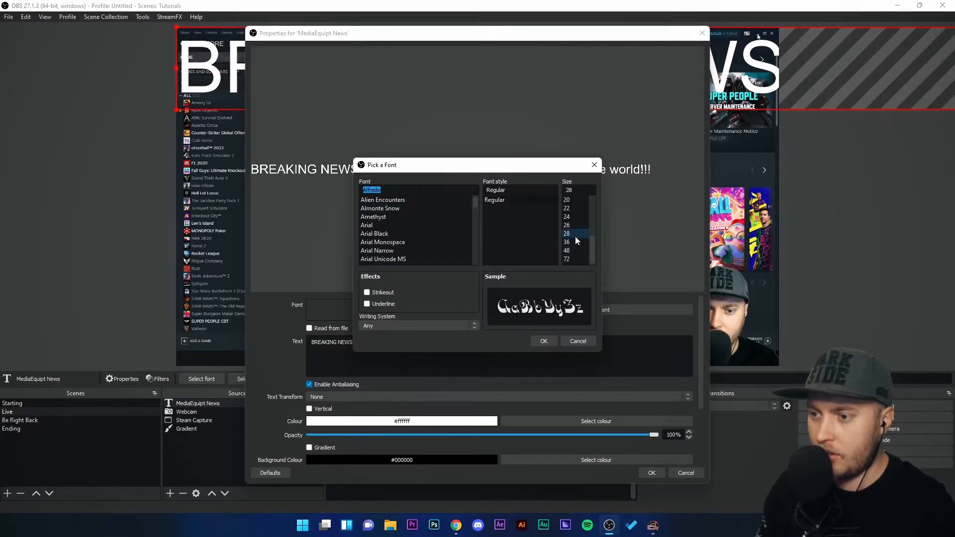
- Preview the installed fonts one after another, from the first entries through those starting with G, to compare styles for the news text
left_click(380, 208)
left_click(381, 233)
left_click(383, 250)
scroll(383, 250, "down", 3)
left_click(383, 251)
left_click(384, 259)
scroll(383, 256, "down", 3)
left_click(383, 259)
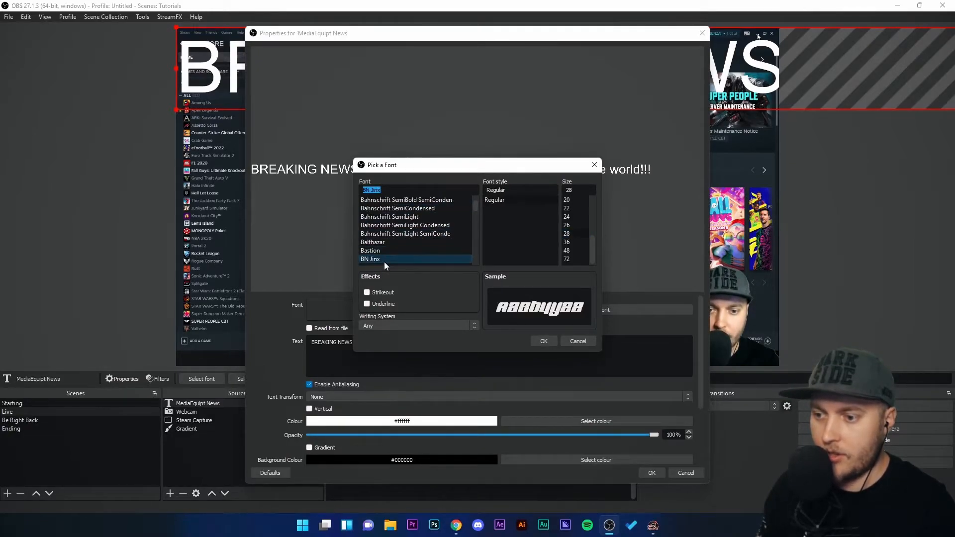
left_click(376, 251)
scroll(377, 249, "down", 3)
left_click(378, 242)
left_click(380, 250)
left_click(386, 259)
scroll(386, 257, "down", 2)
left_click(387, 234)
left_click(386, 250)
scroll(386, 254, "down", 1)
scroll(386, 255, "down", 3)
left_click(384, 244)
left_click(386, 259)
scroll(386, 258, "down", 3)
scroll(387, 258, "down", 1)
left_click(384, 251)
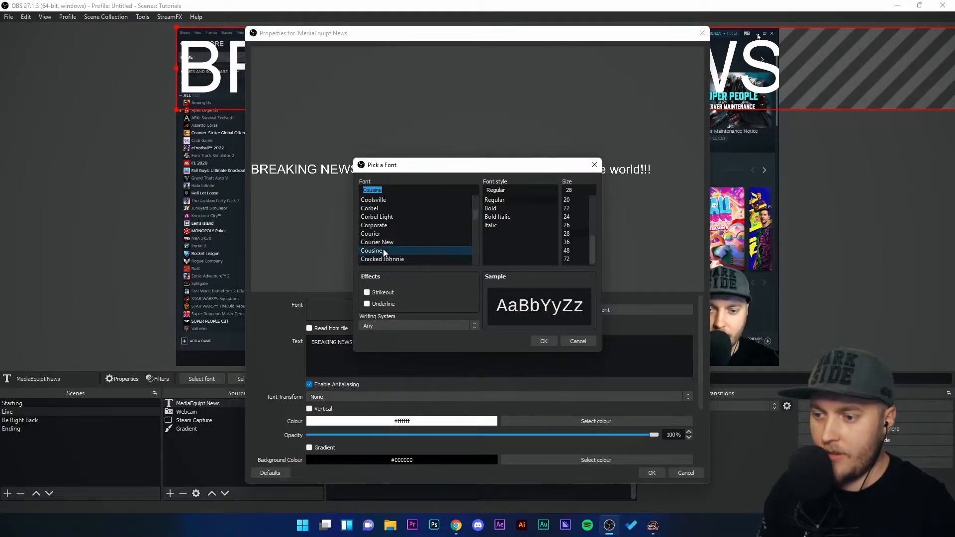
scroll(384, 251, "down", 3)
left_click(383, 243)
scroll(383, 243, "down", 3)
left_click(383, 225)
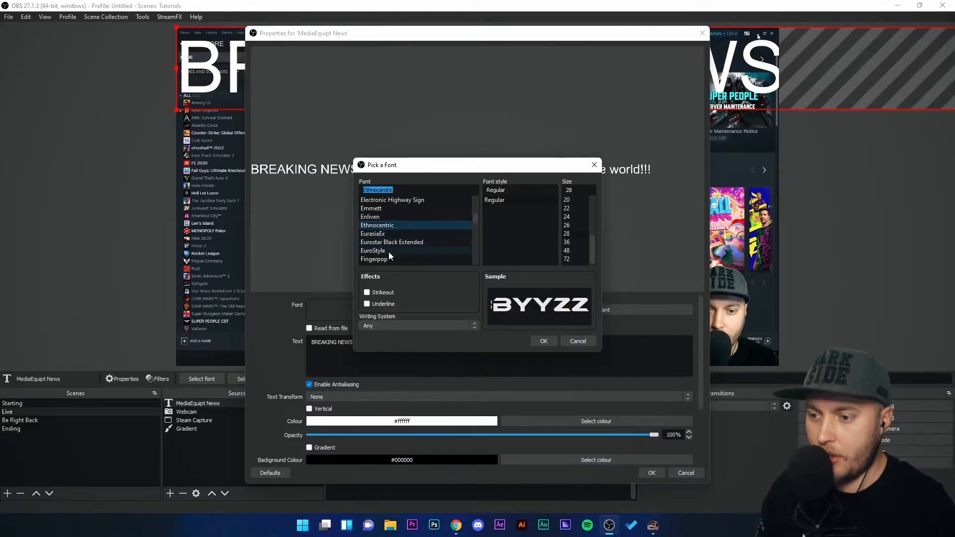
left_click(382, 248)
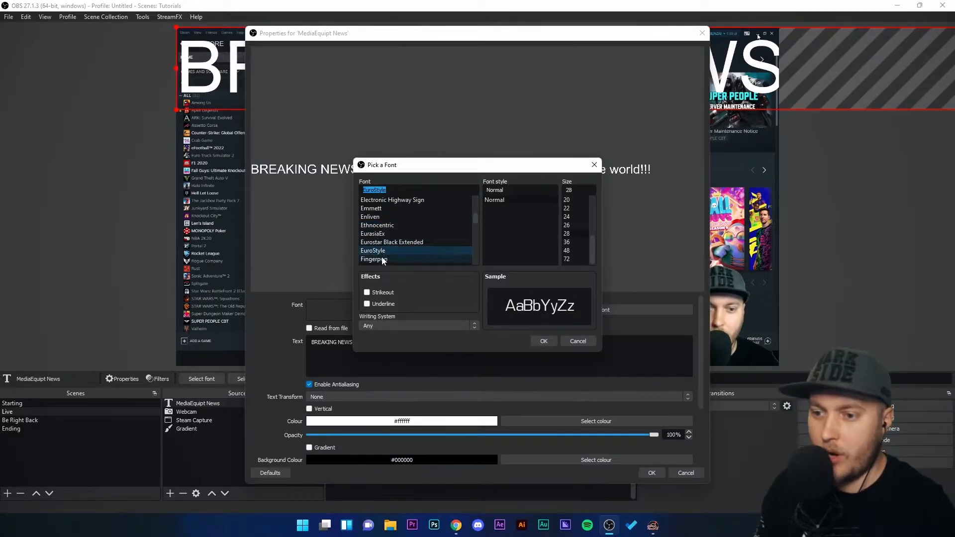
left_click(382, 258)
scroll(381, 258, "down", 3)
left_click(387, 233)
scroll(398, 258, "down", 2)
left_click(391, 240)
left_click(385, 216)
left_click(384, 251)
- Set the news text's font to HandelGothic BT Regular and accept the text source's properties
scroll(382, 257, "down", 2)
left_click(381, 233)
left_click(381, 258)
left_click(381, 234)
left_click(383, 250)
left_click(383, 259)
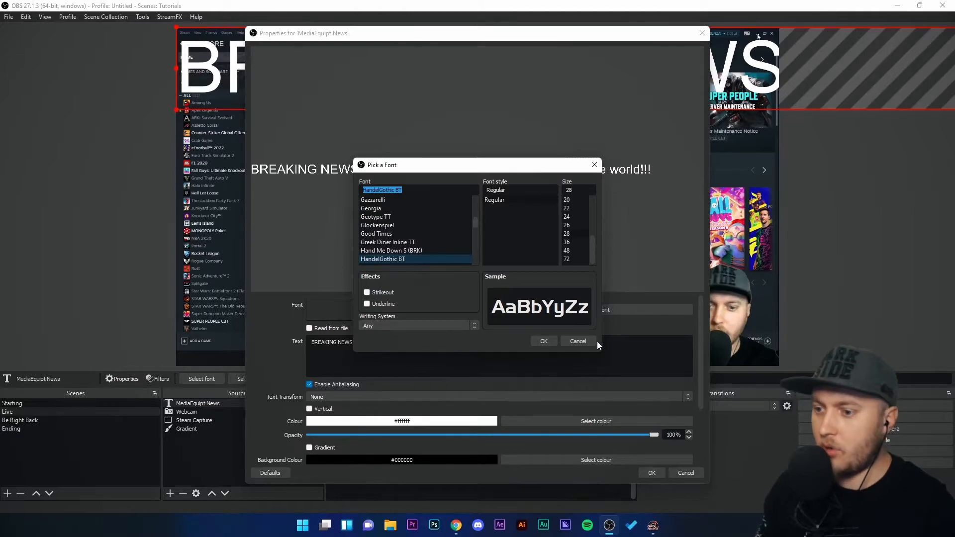
left_click(543, 340)
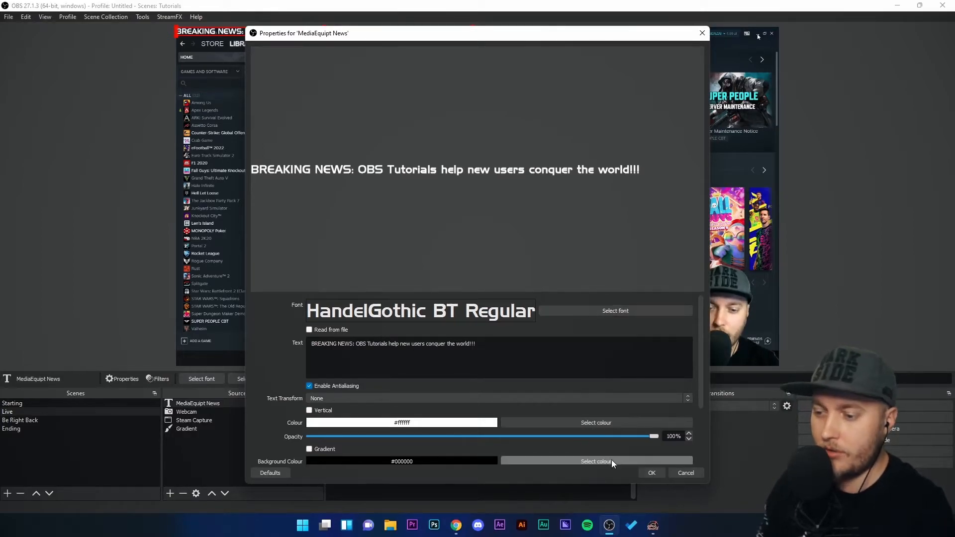
left_click(651, 473)
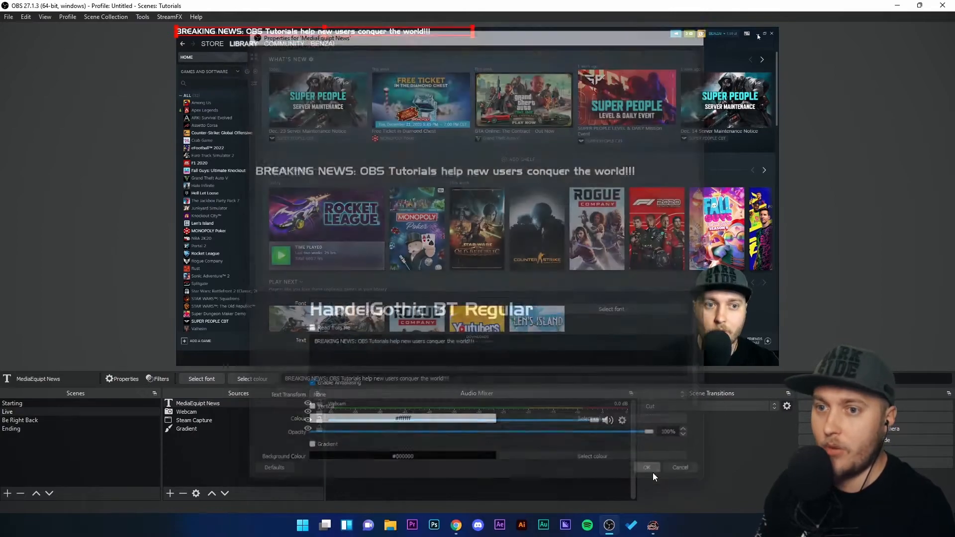
- Move the news text into the dark strip below the Steam capture and enlarge it to fill the strip's height, aligned with the canvas's left edge
left_click_drag(402, 37, 396, 355)
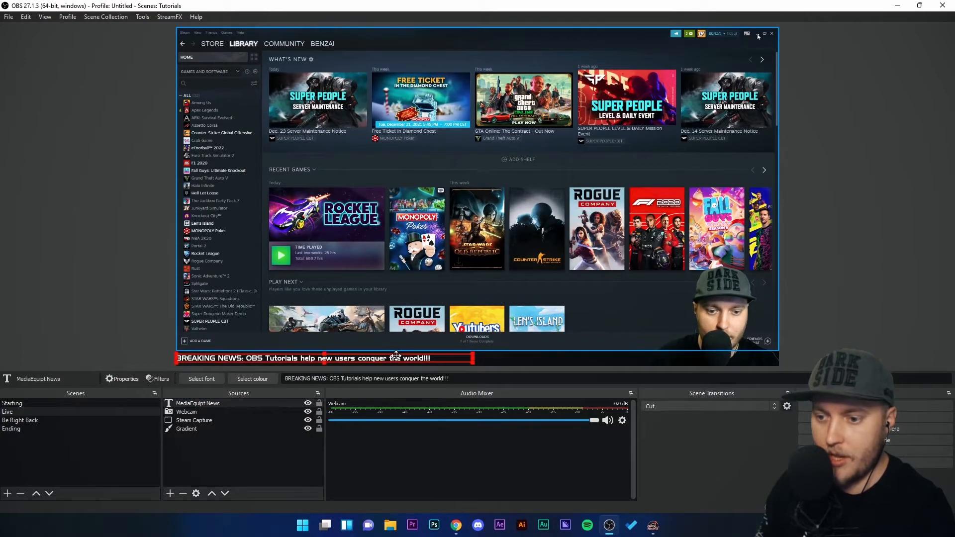
left_click_drag(473, 356, 546, 356)
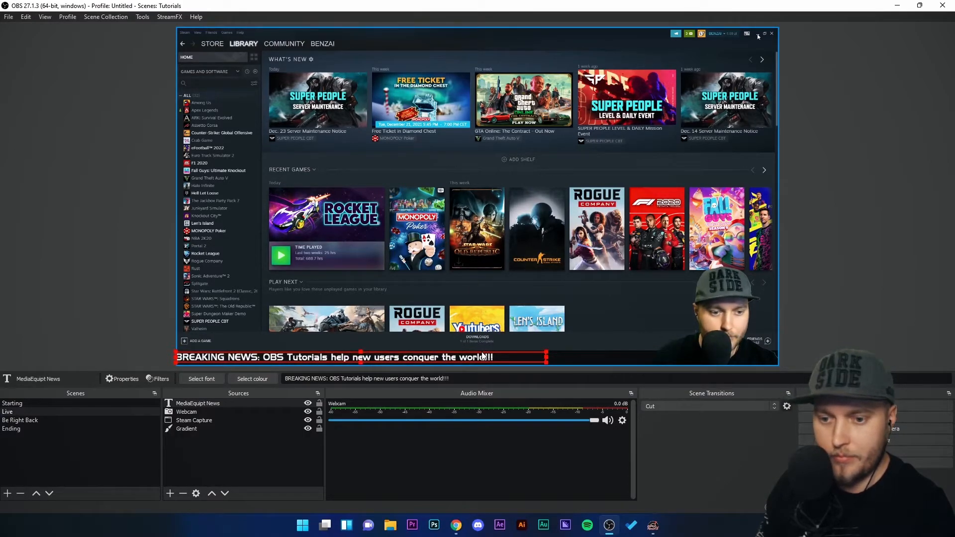
left_click_drag(481, 352, 482, 354)
left_click_drag(547, 351, 560, 350)
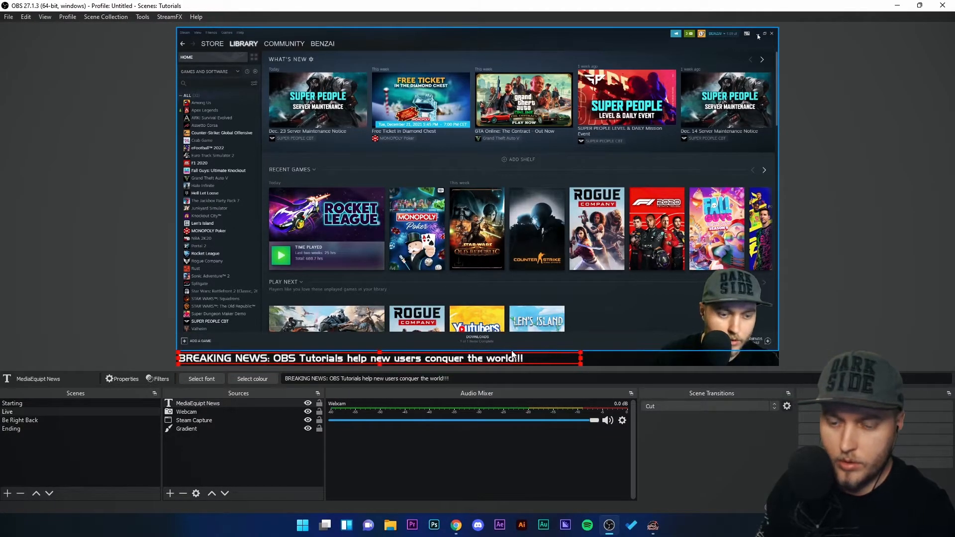
left_click_drag(359, 353, 357, 352)
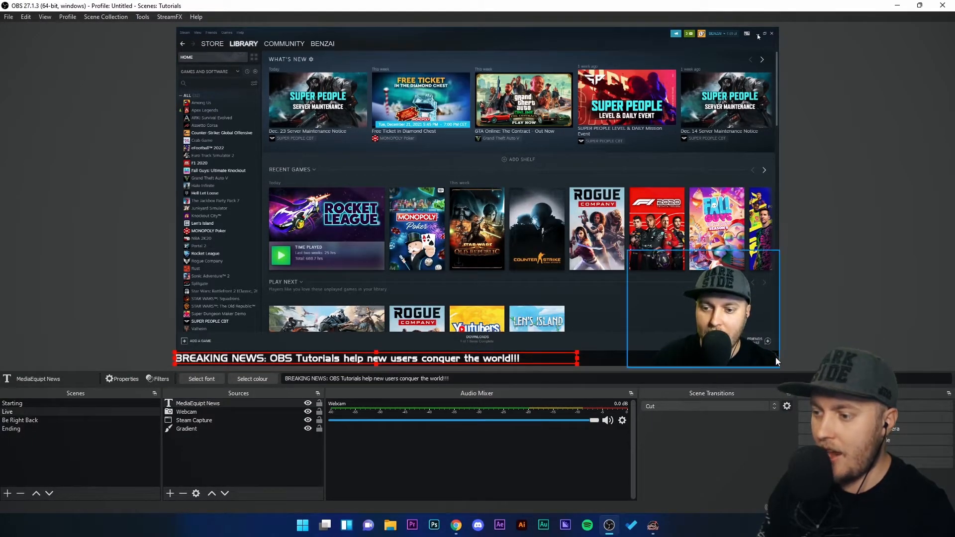
- Pad the end of the MediaEquipt News text with spaces until its bounding box spans the full canvas width
double_click(189, 404)
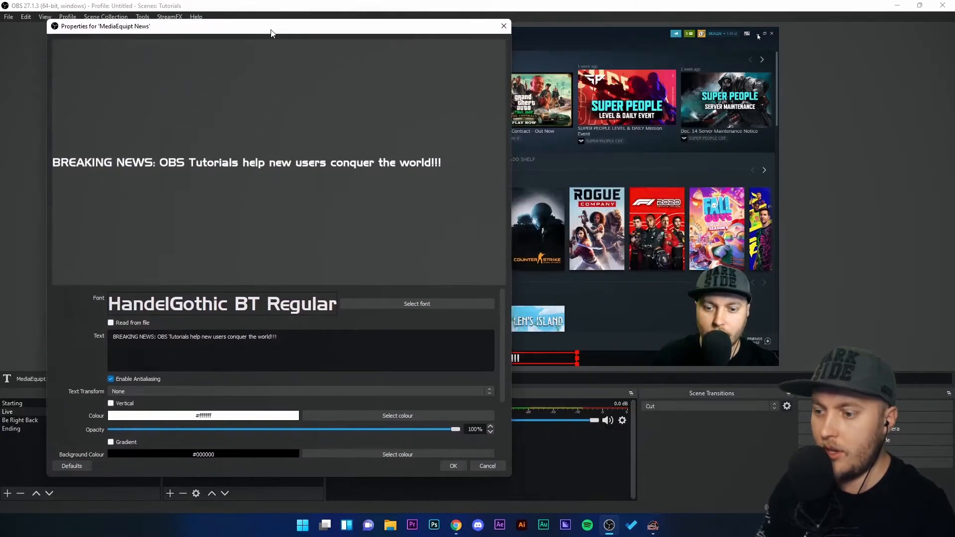
mouse_move(271, 34)
left_mouse_down()
mouse_move(278, 50)
mouse_move(264, 37)
left_mouse_up()
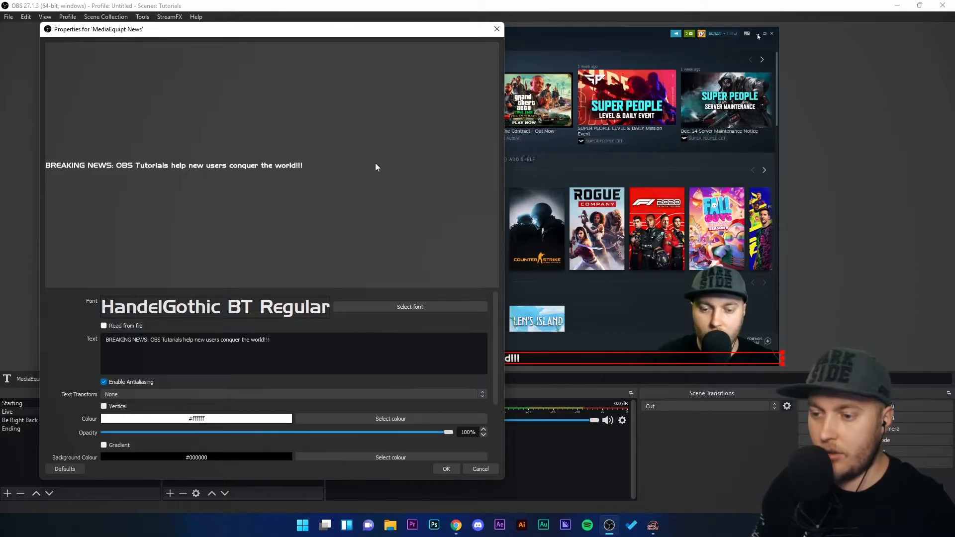
scroll(219, 410, "down", 3)
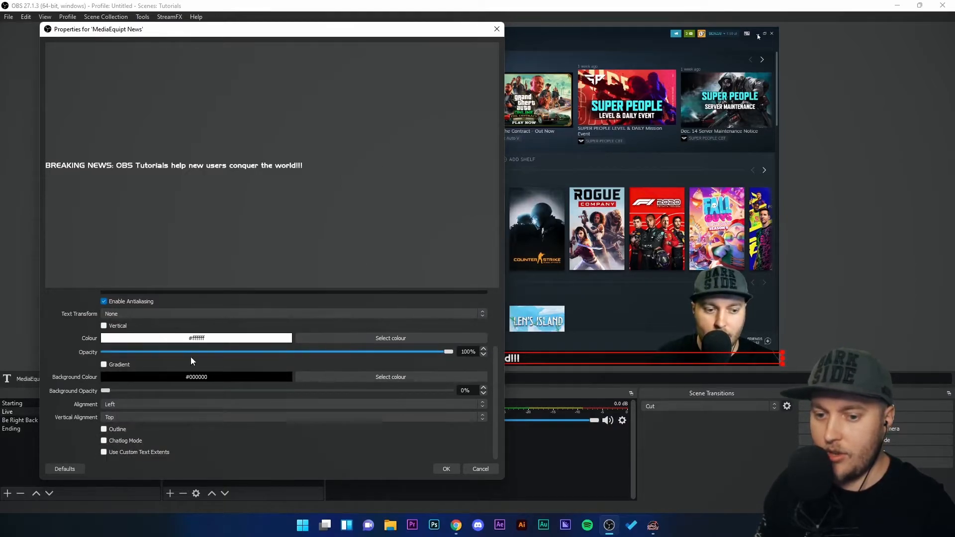
left_click(451, 469)
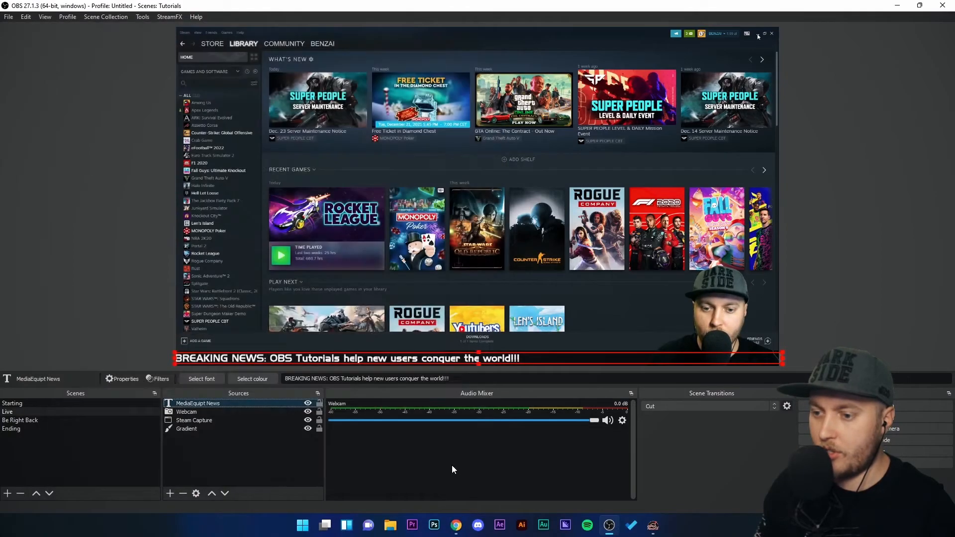
- Add a Scroll filter to the MediaEquipt News source, keeping the default name
right_click(193, 406)
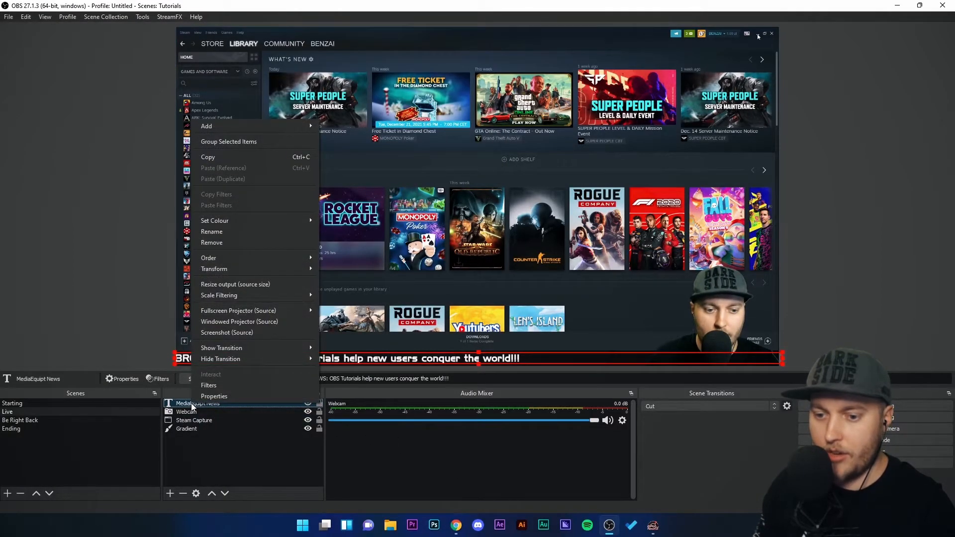
left_click(214, 385)
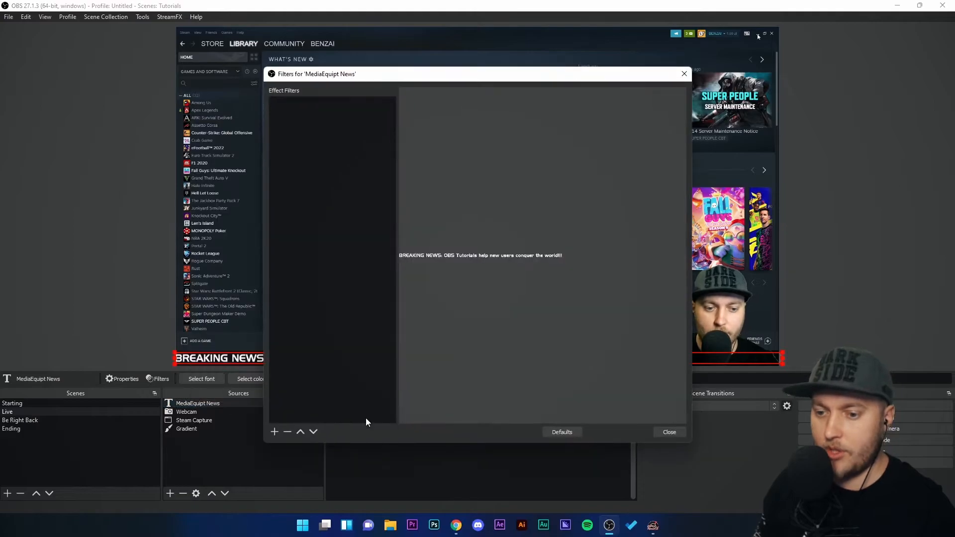
left_click(274, 432)
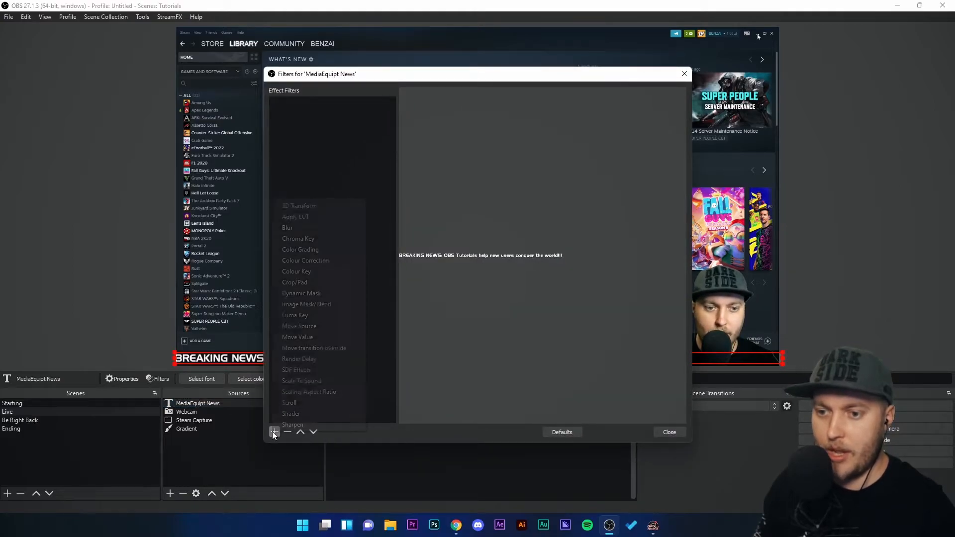
left_click(294, 406)
left_click(457, 276)
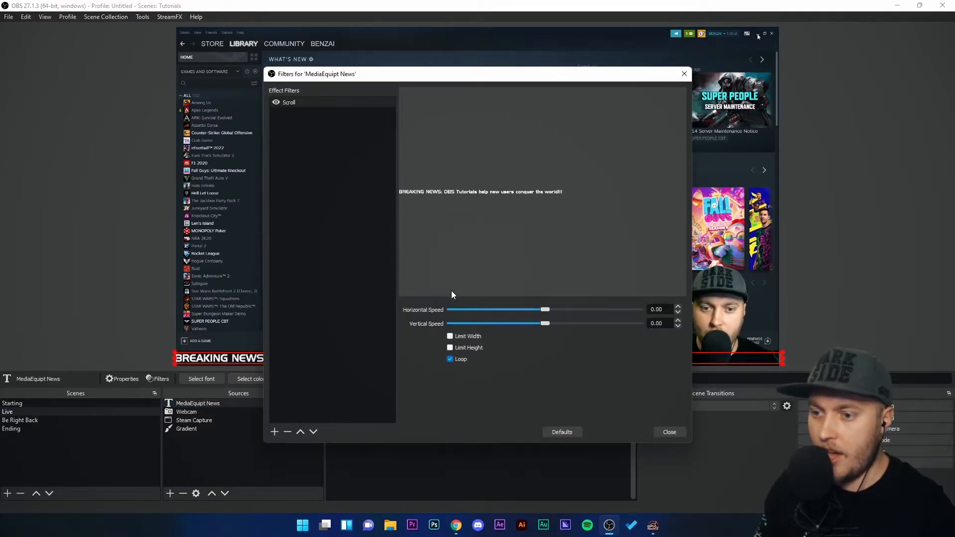
- Set the Scroll filter's horizontal speed to 32 with looping kept on, and close the filters
left_click_drag(546, 309, 552, 308)
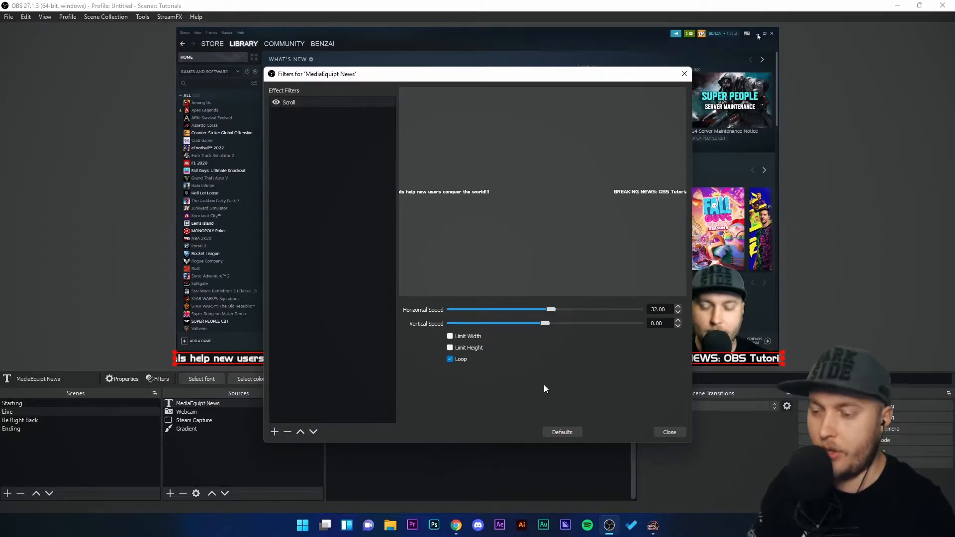
left_click(669, 432)
left_click(857, 315)
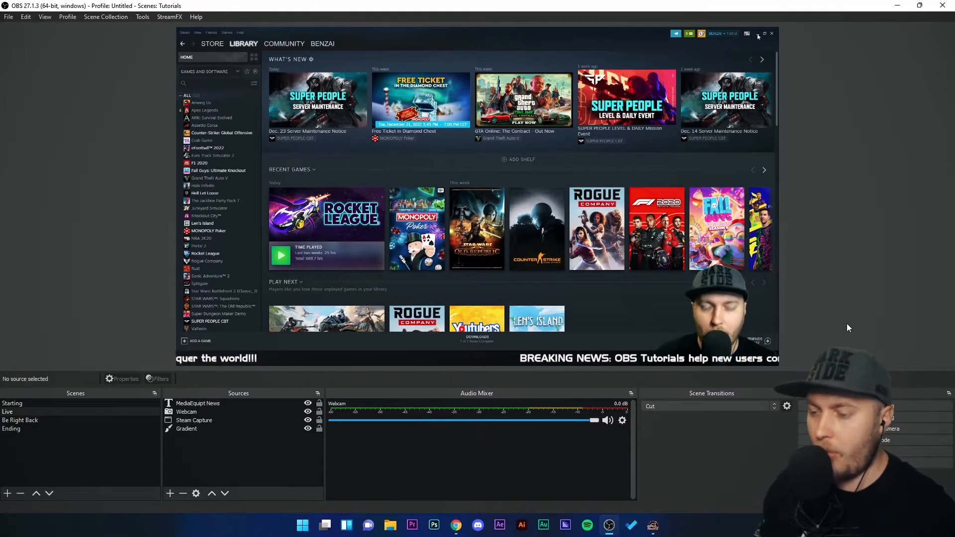
- Place the MediaEquipt News source directly below Webcam in the source order so the webcam covers the scrolling text
left_click(197, 404)
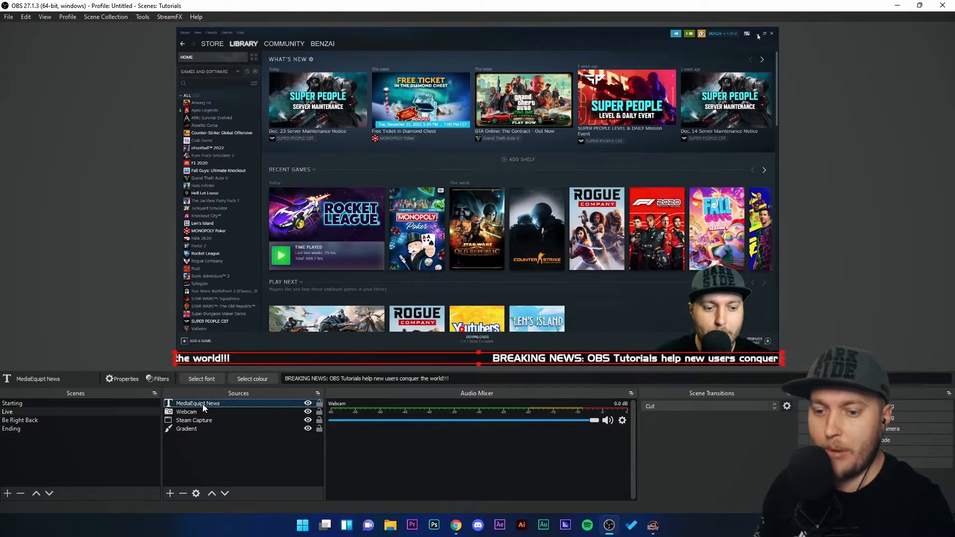
left_click_drag(200, 417, 198, 400)
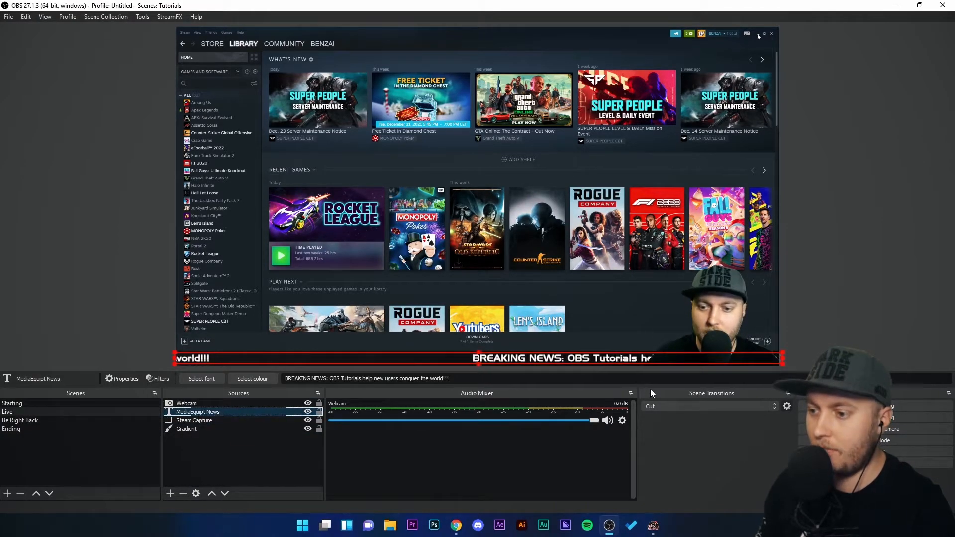
left_click(928, 264)
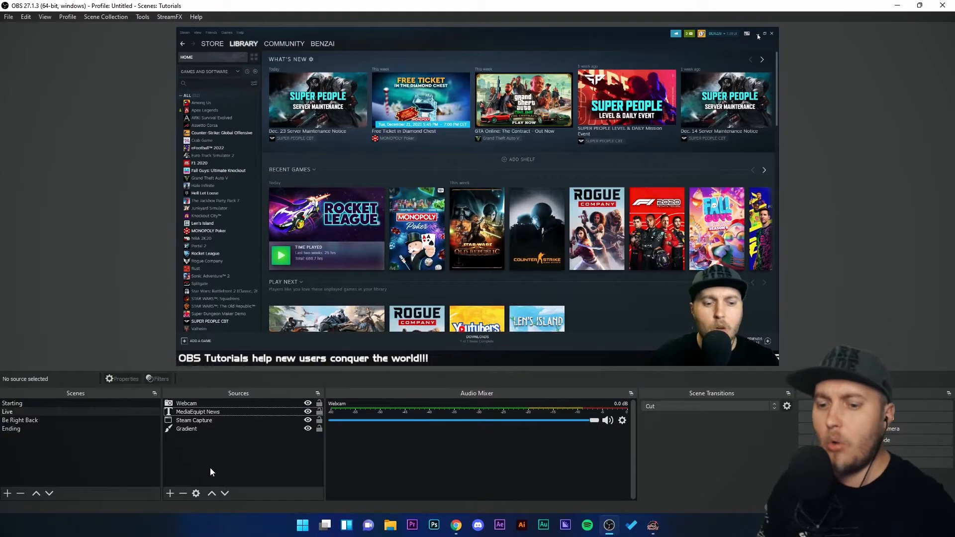
- Switch to Chrome and log in to streamlabs.com through YouTube with a Google account
mouse_move(455, 532)
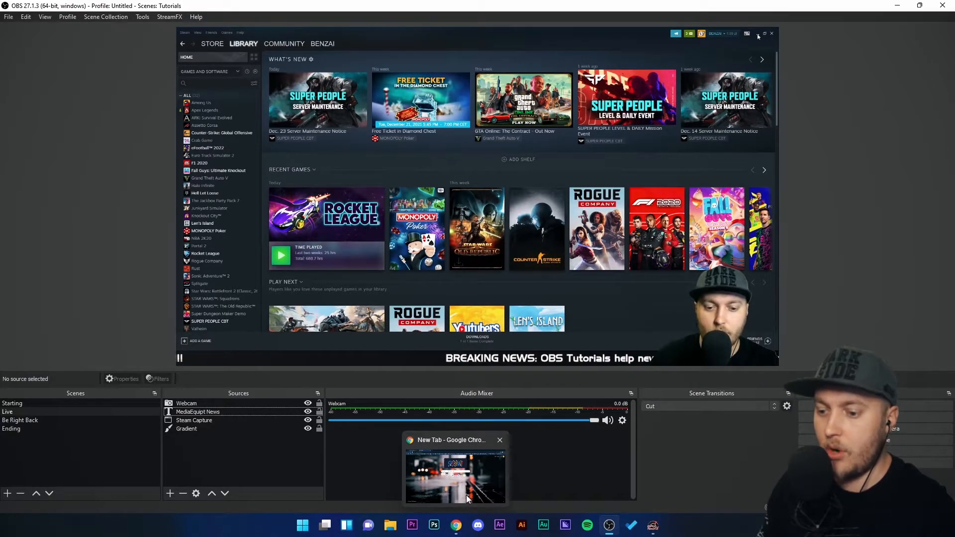
left_click(467, 497)
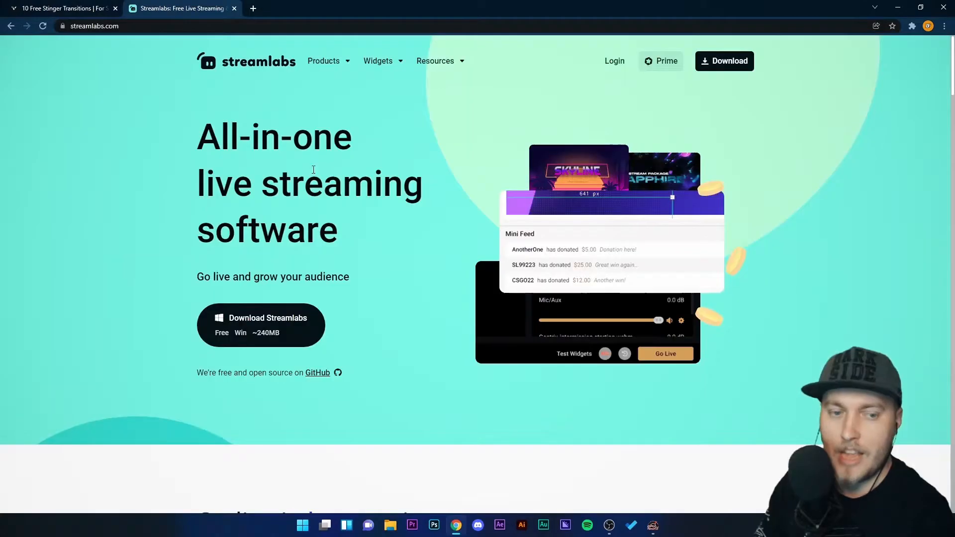
left_click(618, 65)
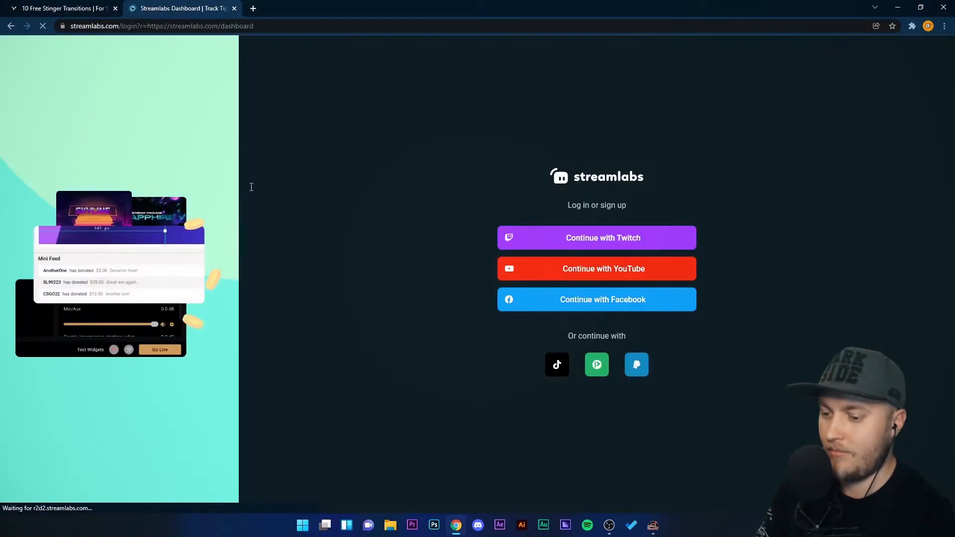
left_click(593, 274)
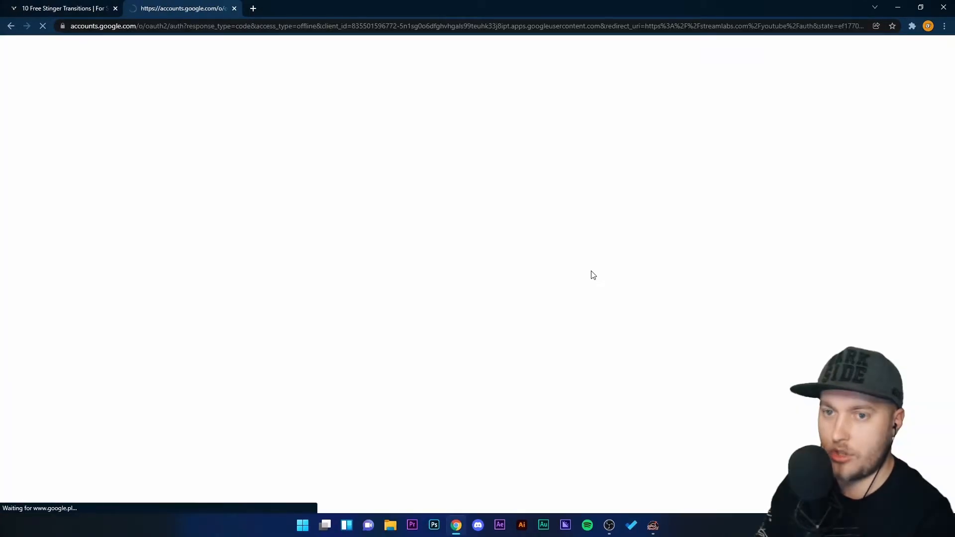
left_click(467, 268)
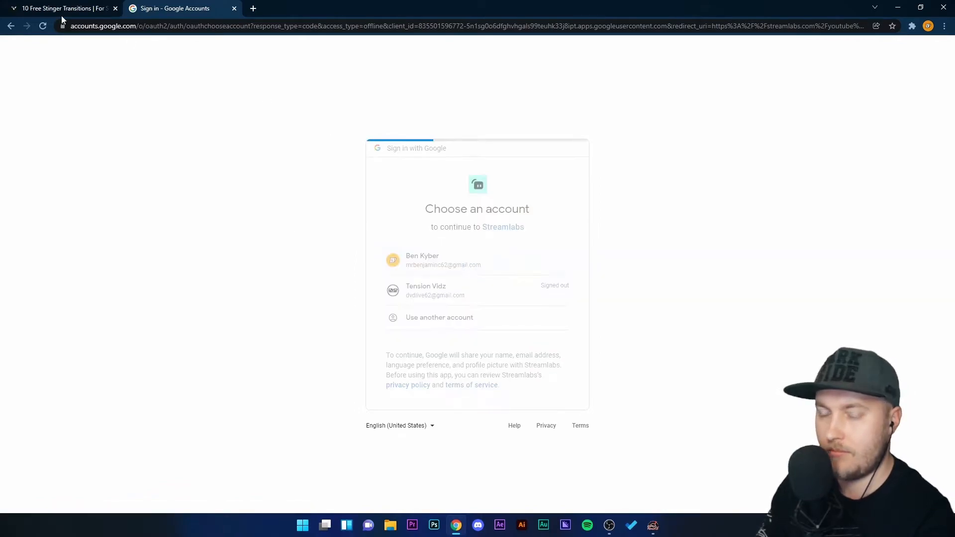
left_click(439, 328)
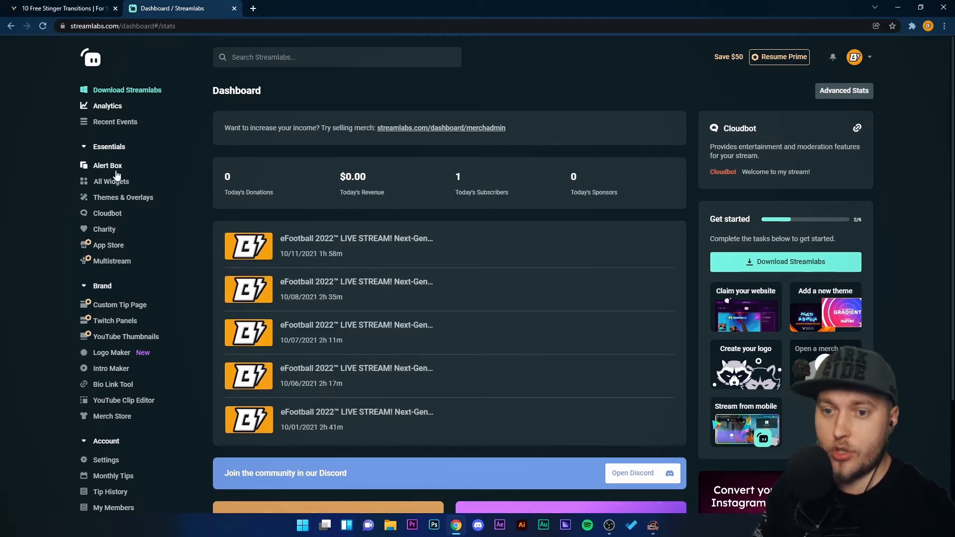
- Open the Chat Box widget from the Streamlabs widget gallery and copy its widget URL
right_click(110, 183)
left_click(110, 182)
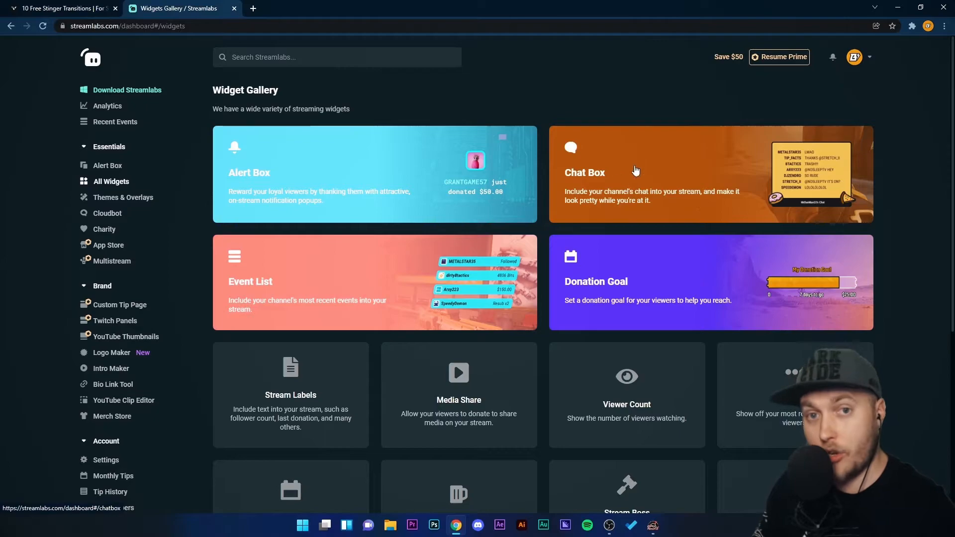
left_click(659, 183)
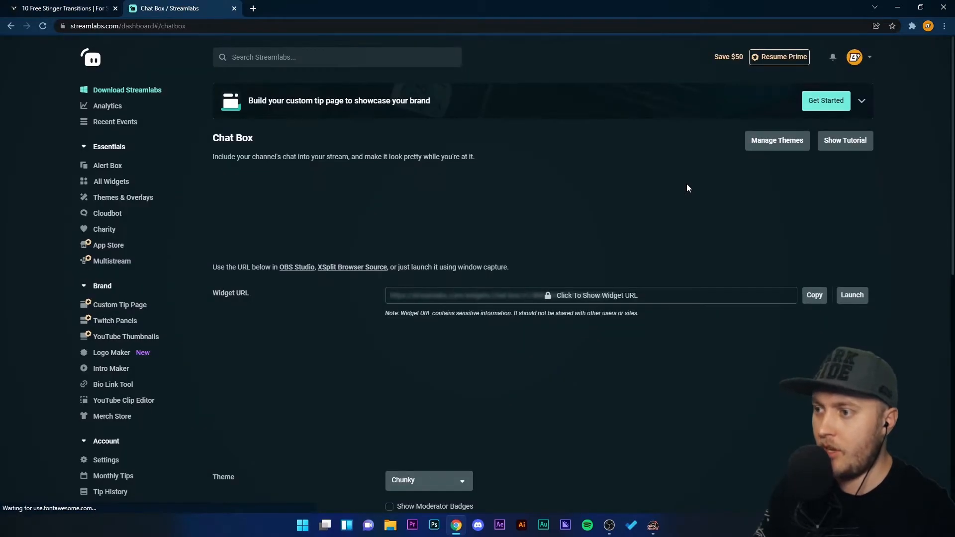
scroll(742, 169, "down", 3)
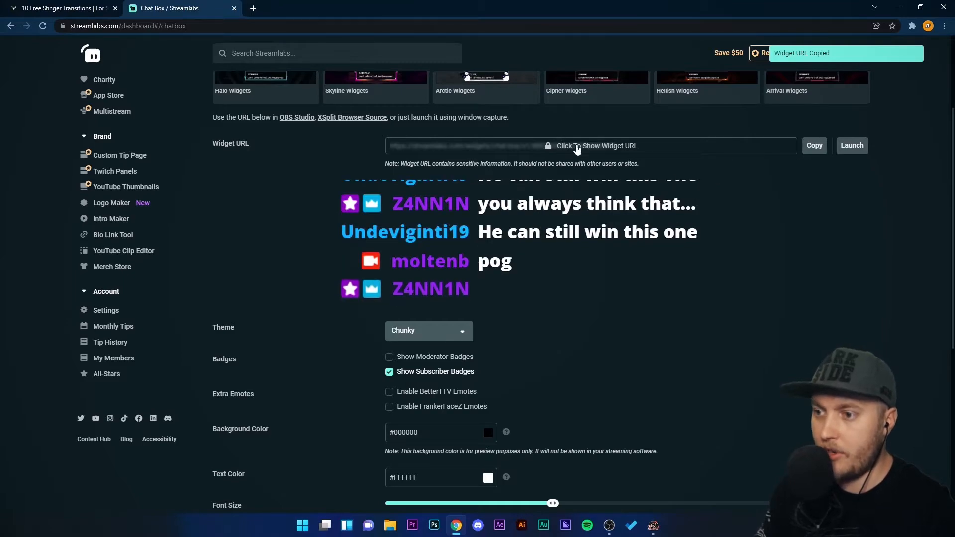
- Switch to OBS with the Chat Box widget URL copied and add a Browser source named Chatbox using that URL
left_click(815, 148)
left_click(609, 525)
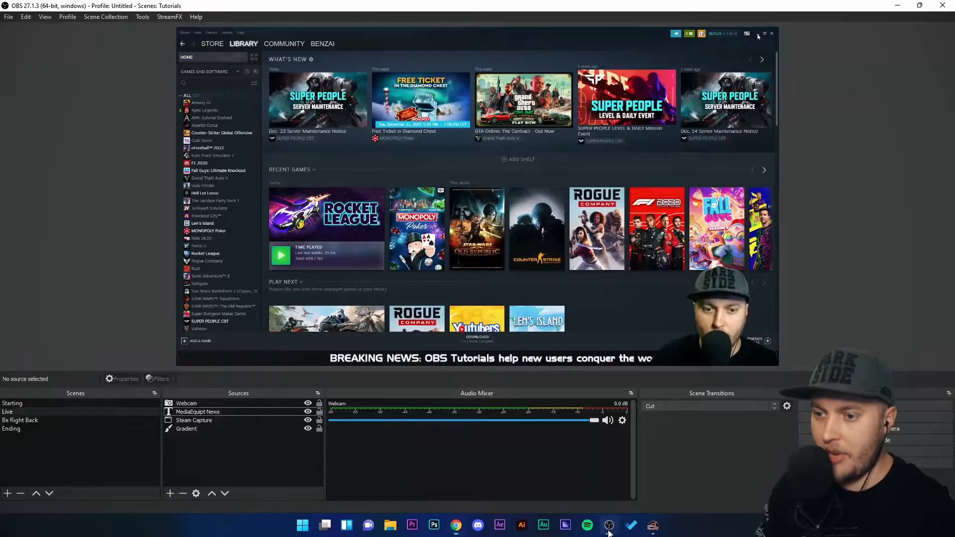
left_click(169, 494)
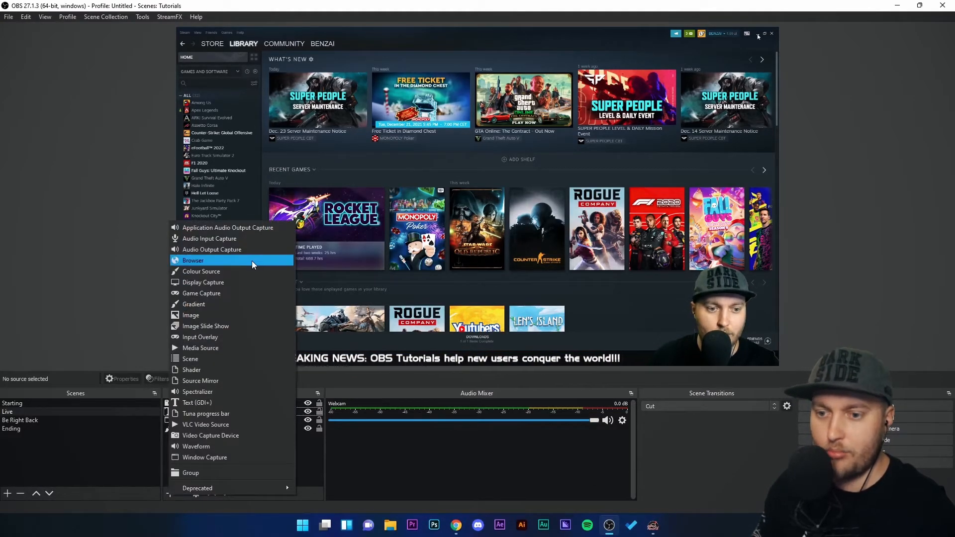
left_click(252, 260)
type("Chatbox")
left_click(507, 330)
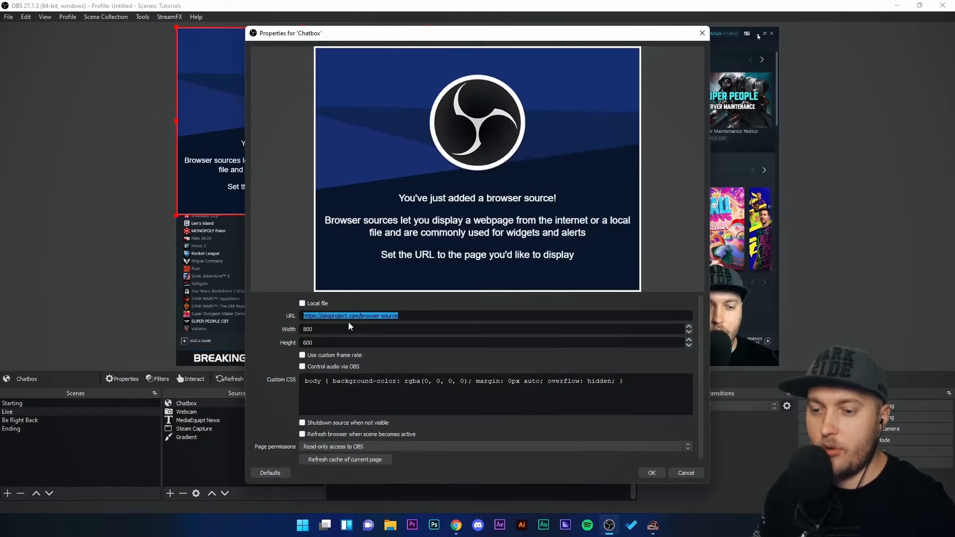
left_click(651, 472)
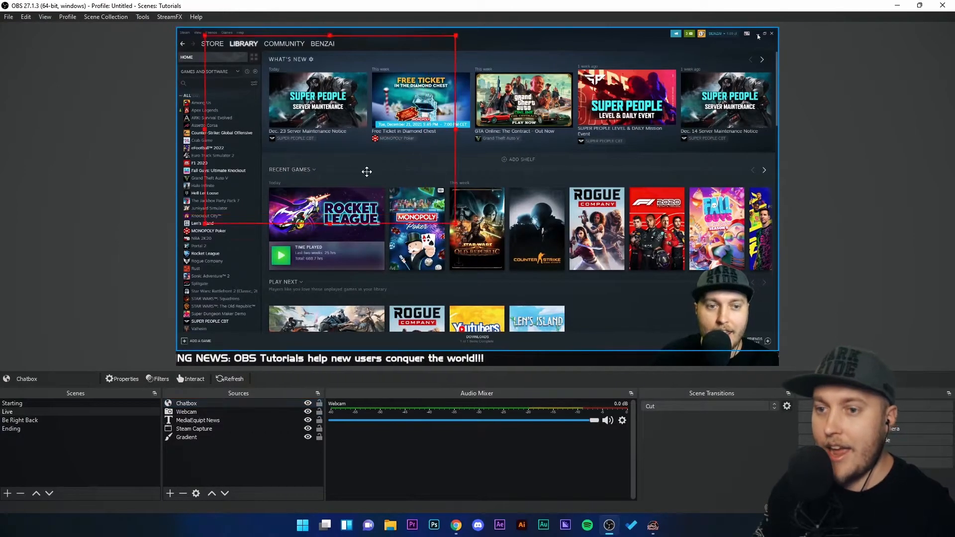
- Narrow the Chatbox source's width in its properties, then shrink and place it in the lower-left corner of the Steam capture
left_click_drag(370, 205, 351, 211)
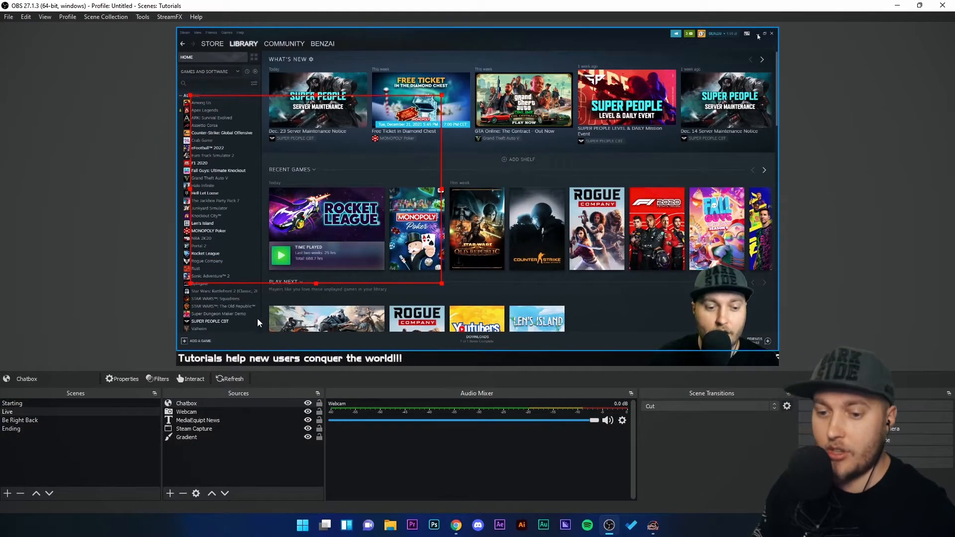
double_click(186, 403)
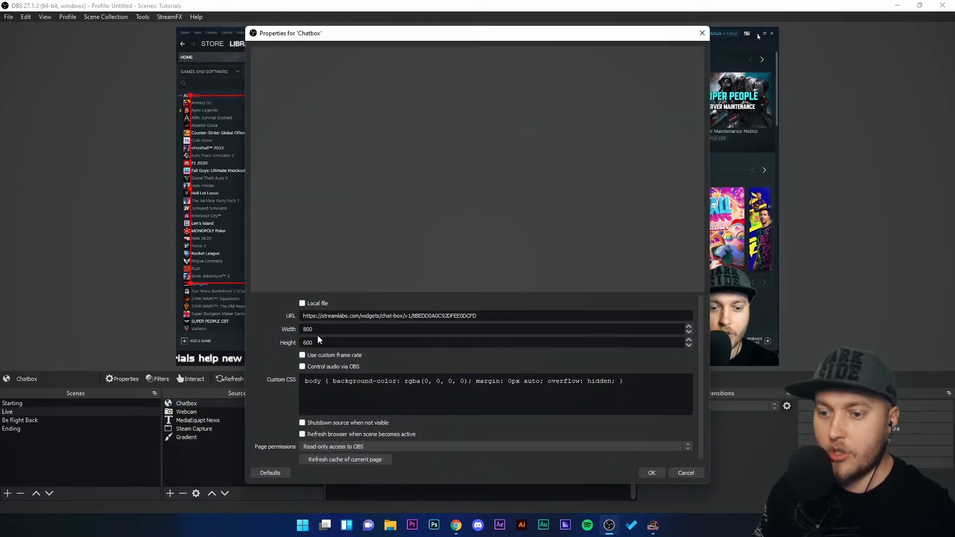
left_click_drag(323, 330, 241, 327)
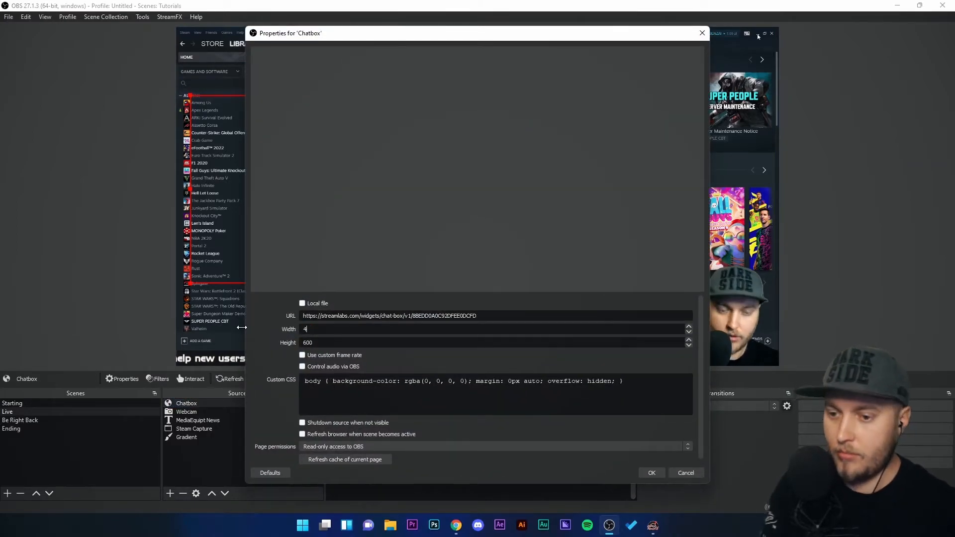
left_click(653, 475)
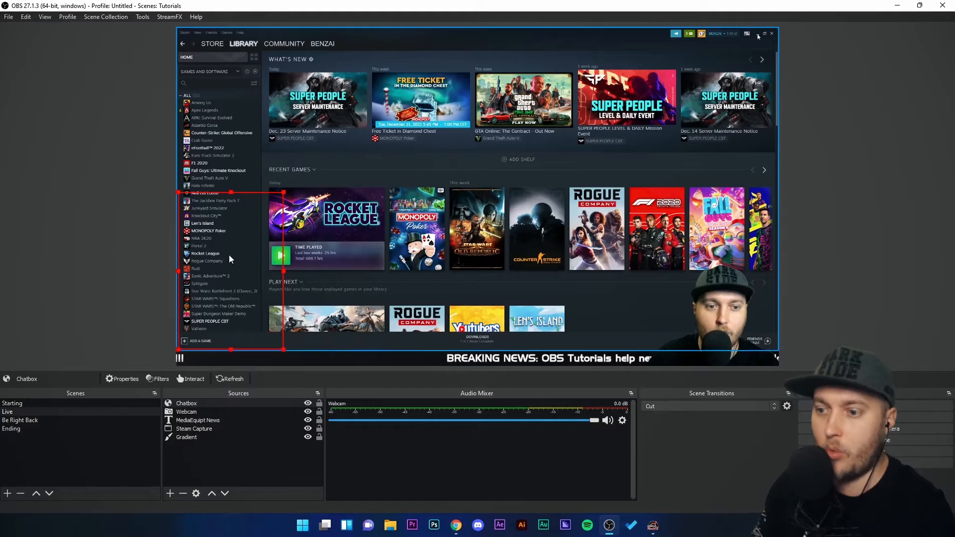
left_click_drag(422, 114, 232, 258)
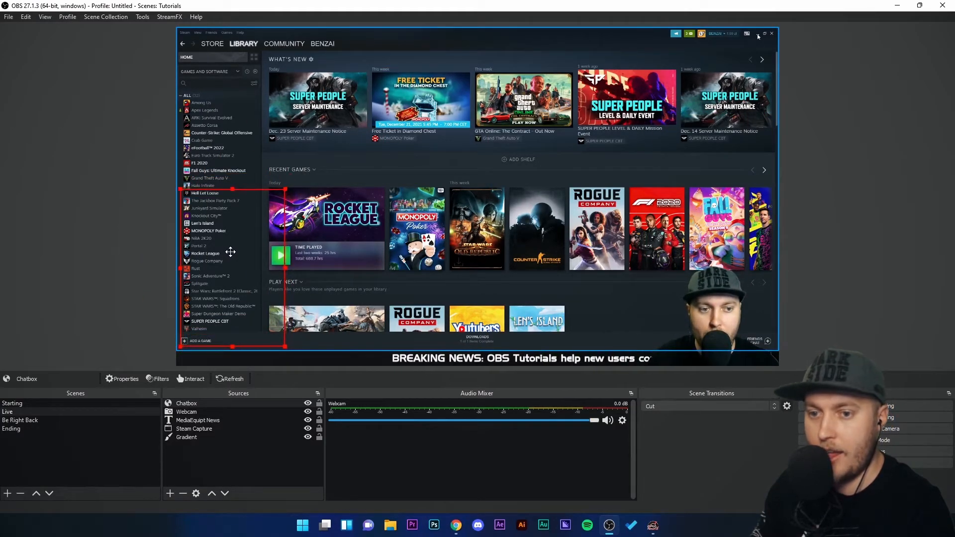
left_click(44, 226)
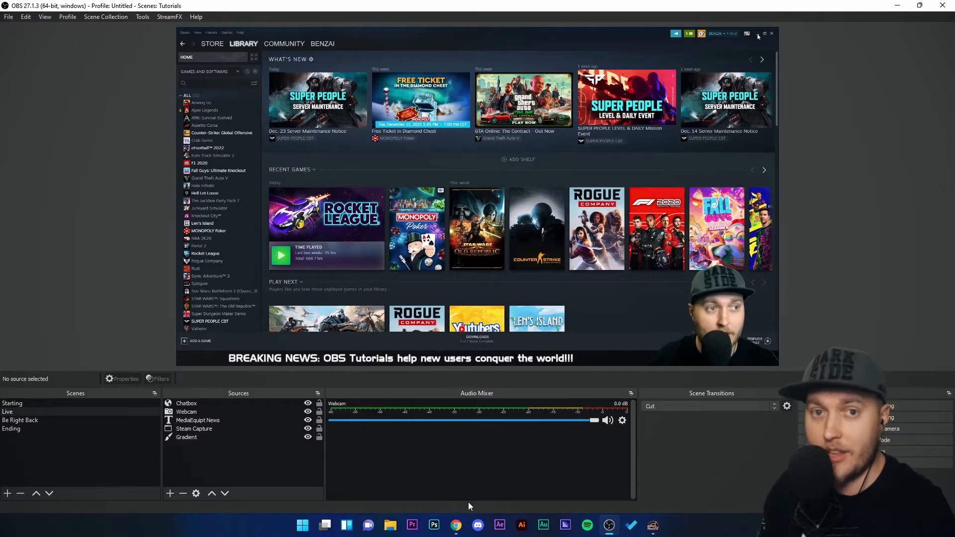
- Switch to Chrome, open the Streamlabs Alert Box page and copy its widget URL
mouse_move(456, 528)
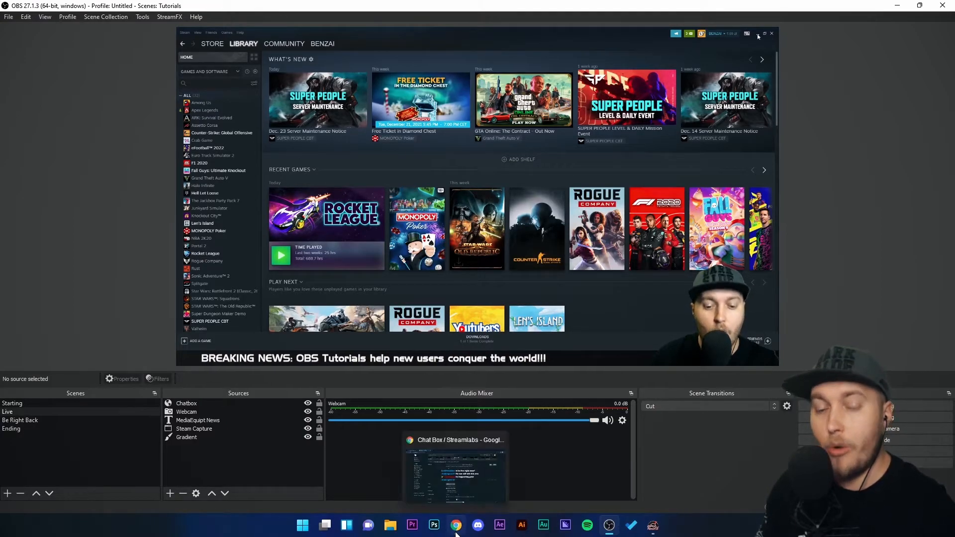
left_click(455, 531)
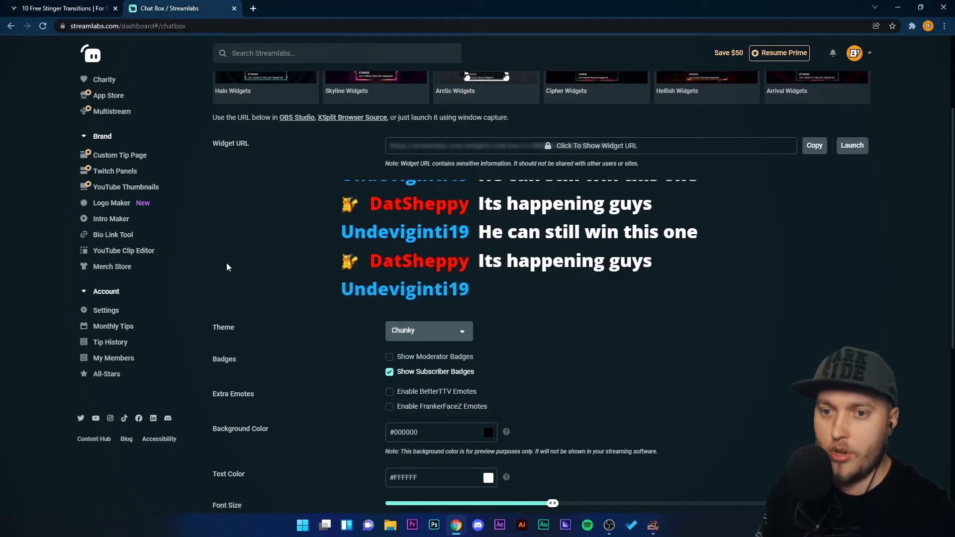
scroll(200, 119, "up", 3)
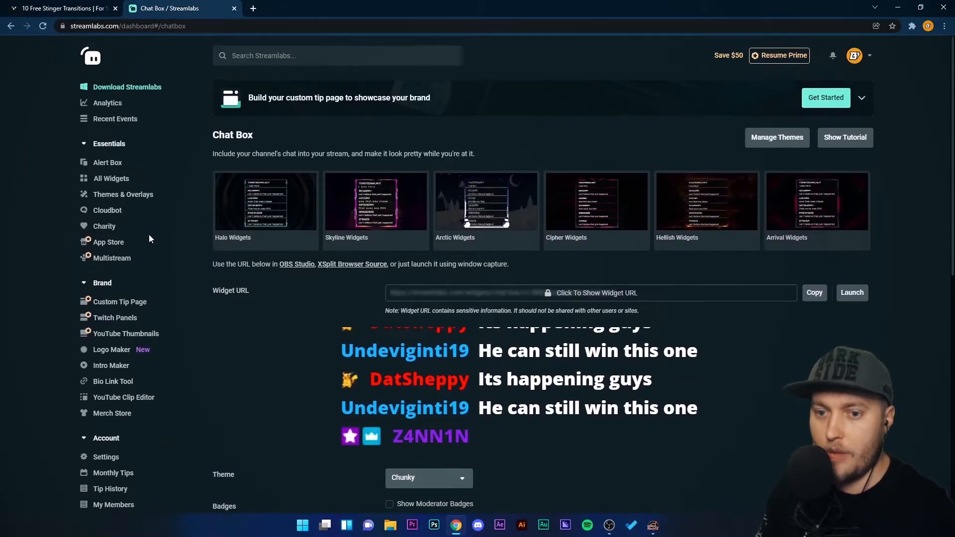
left_click(102, 165)
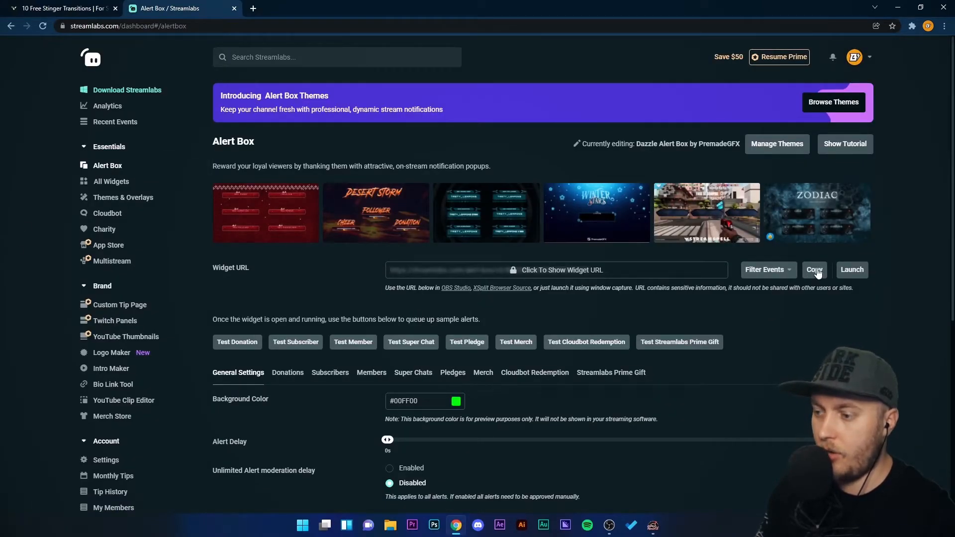
scroll(806, 368, "down", 3)
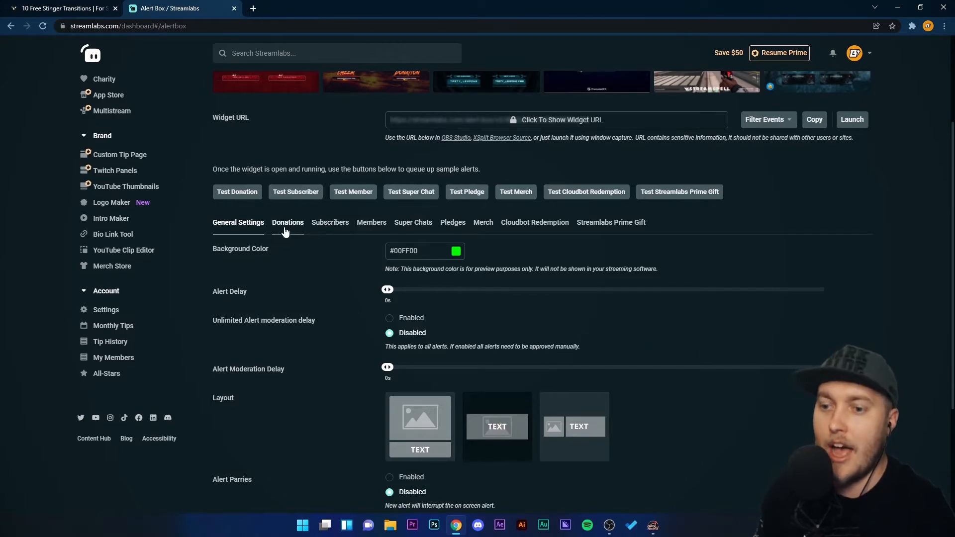
scroll(816, 293, "up", 3)
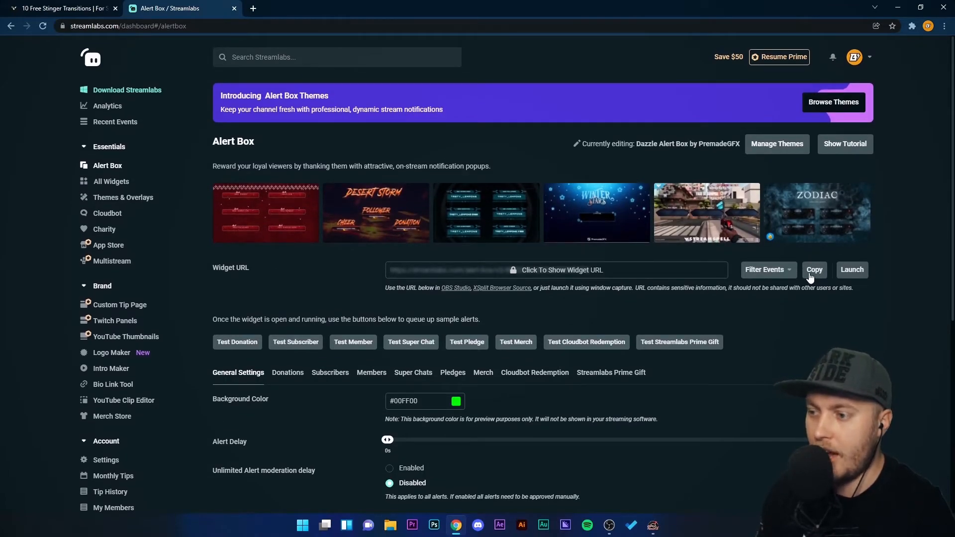
left_click(813, 271)
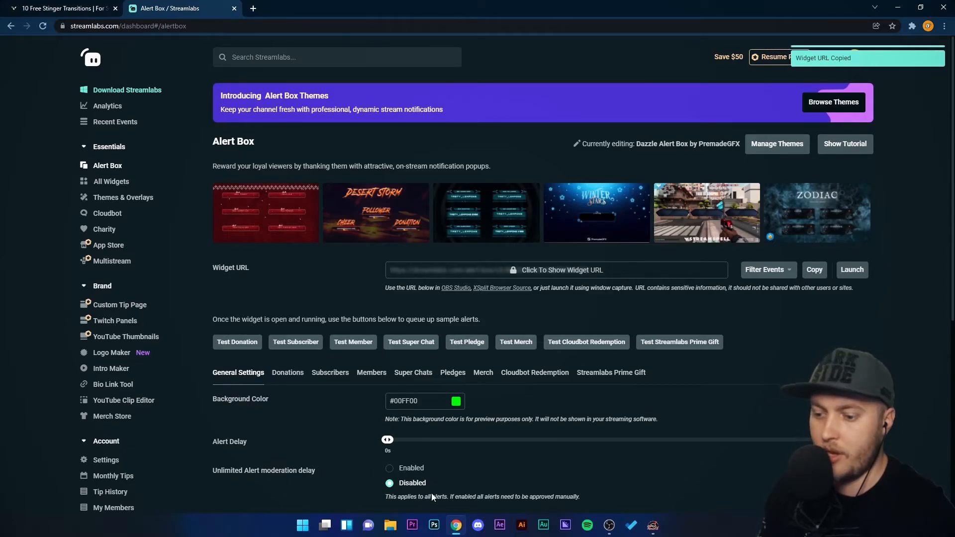
- Switch to OBS and add a Browser source named AlertBox with the copied Alert Box widget URL
left_click(610, 526)
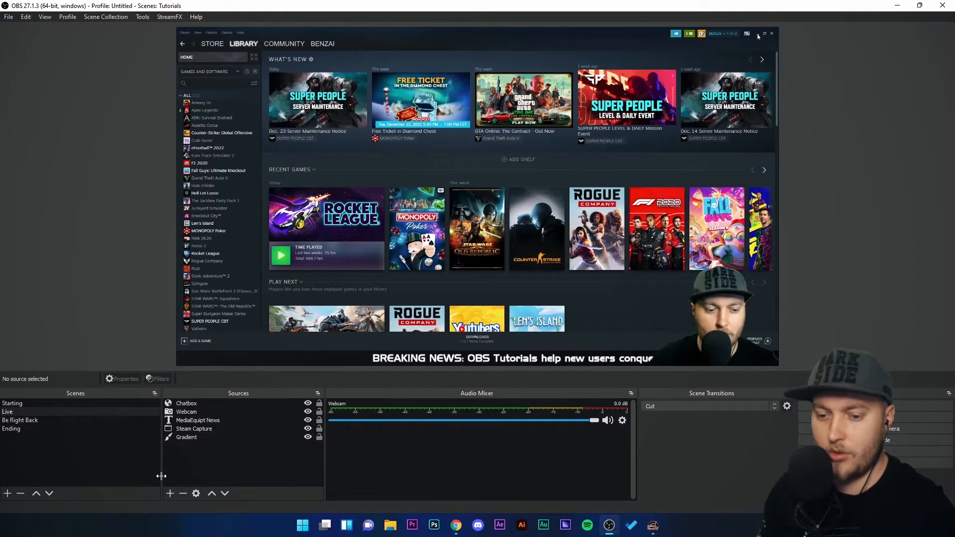
left_click(169, 493)
left_click(222, 261)
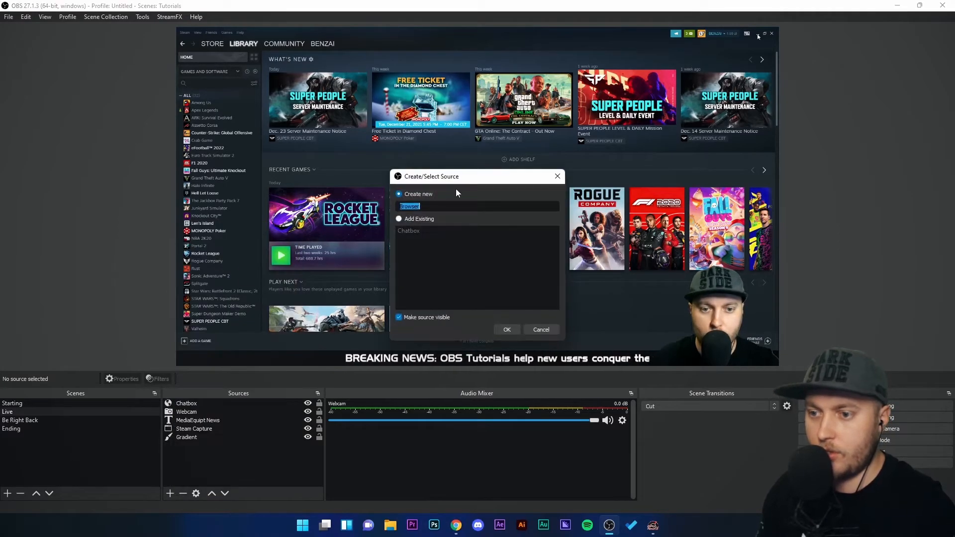
type("AlertBox")
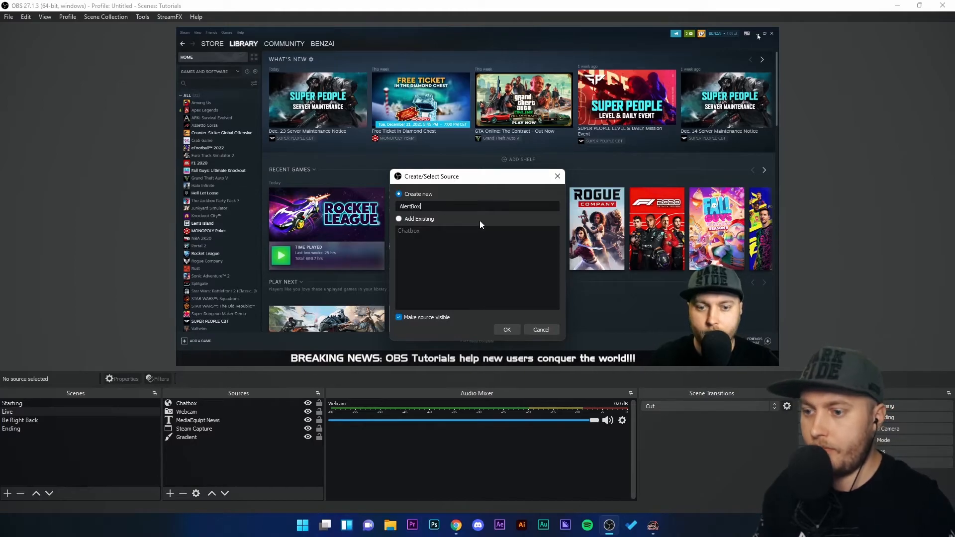
left_click(507, 329)
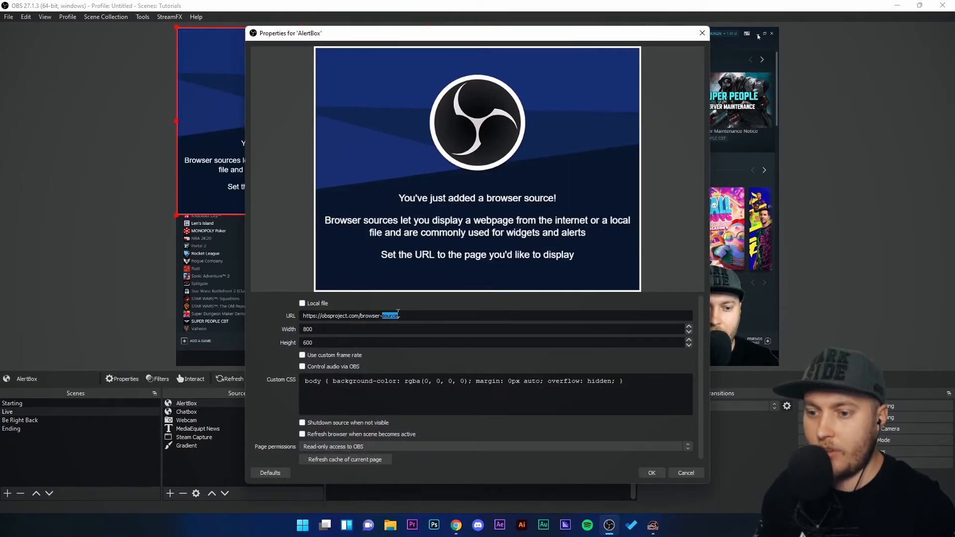
key("ctrl+v")
left_click(646, 472)
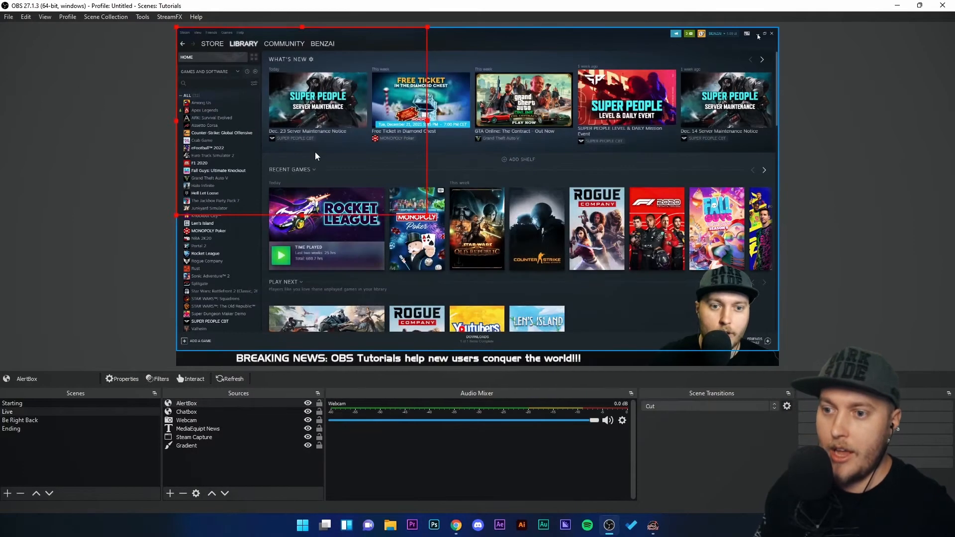
- Move the AlertBox source towards the middle of the canvas and centre it to the screen
left_click_drag(520, 200, 491, 206)
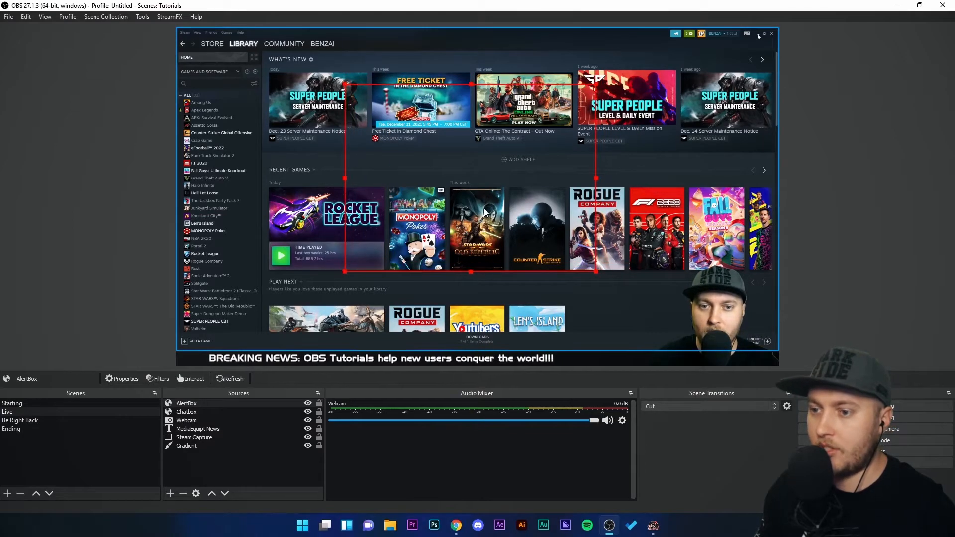
right_click(483, 207)
mouse_move(572, 220)
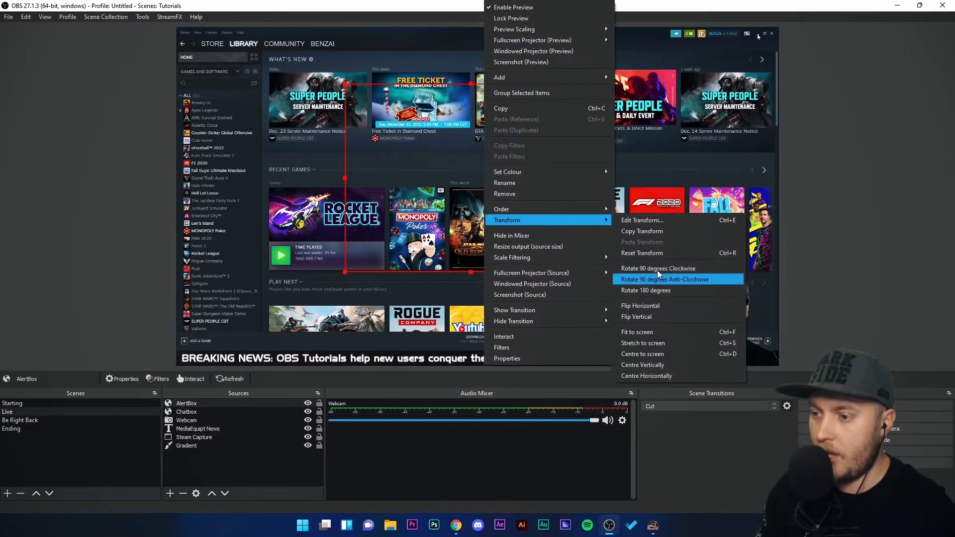
left_click(659, 356)
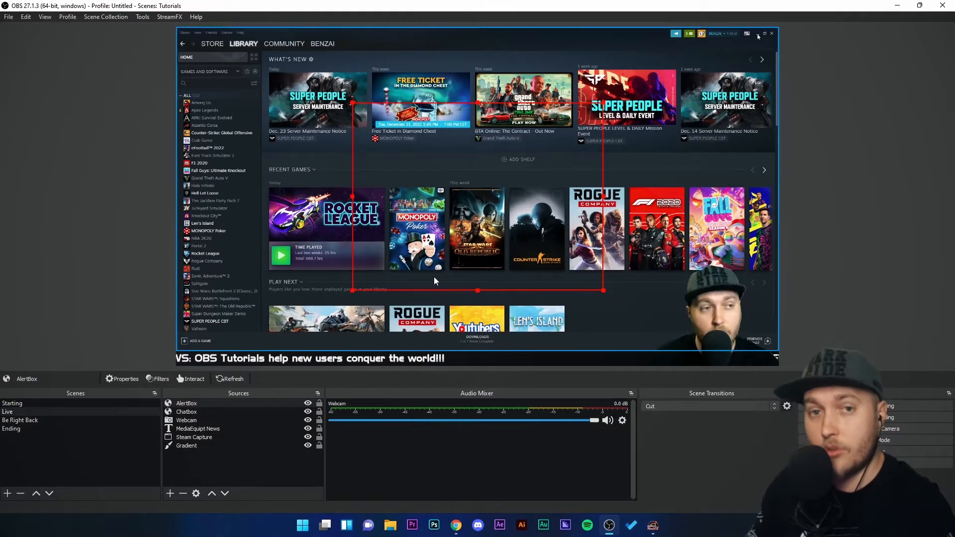
- Switch to Chrome and send a test subscriber alert from the Streamlabs Alert Box page
mouse_move(456, 530)
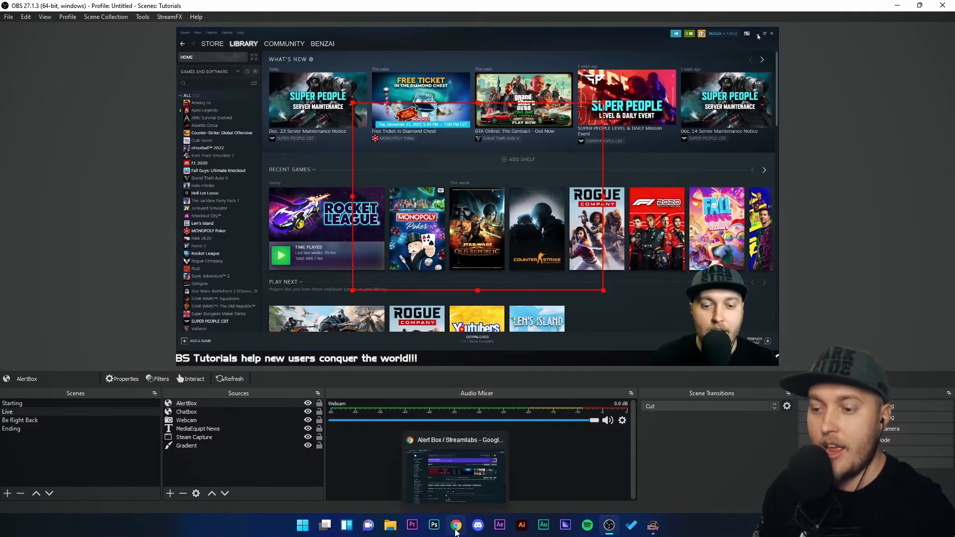
left_click(456, 529)
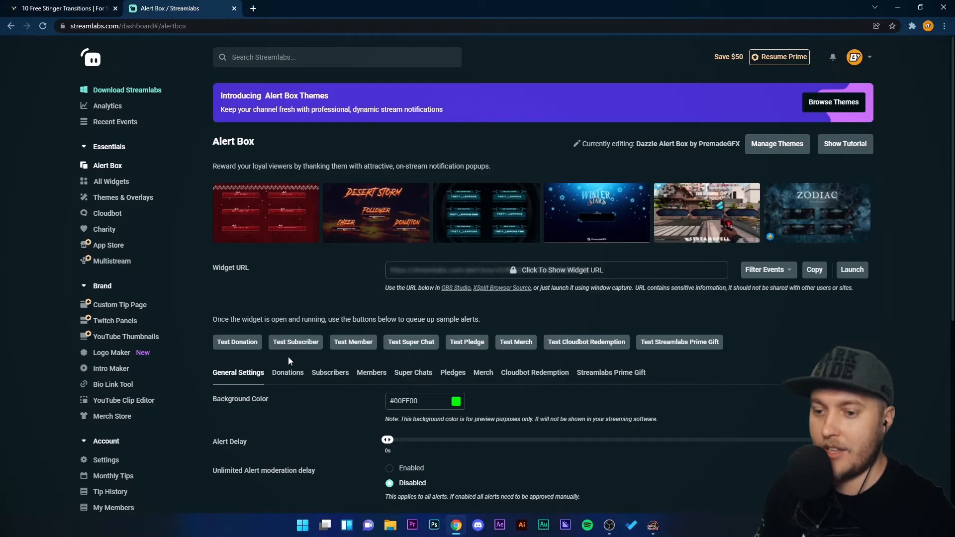
left_click(313, 345)
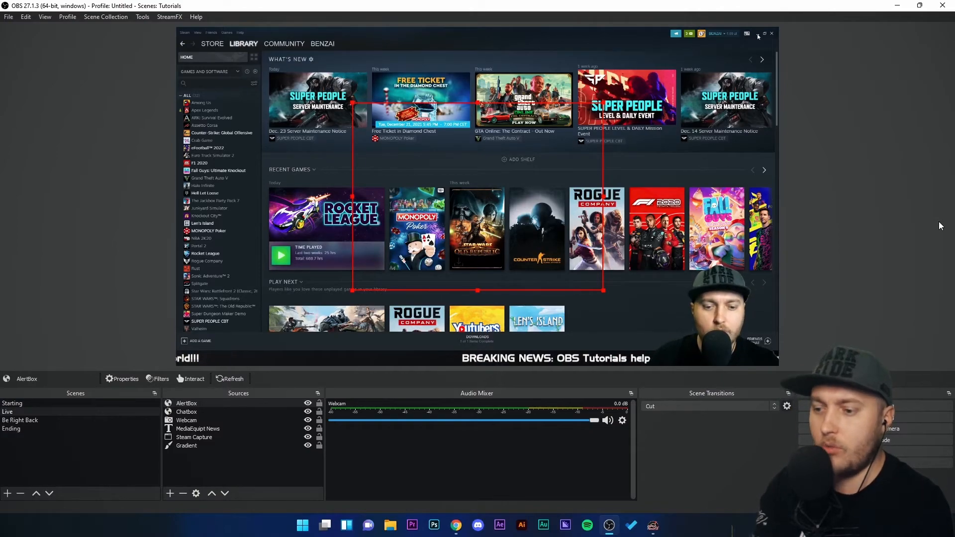
- Switch to the Starting scene and back to Live to preview the Cut transition, then deselect the AlertBox source
left_click(22, 404)
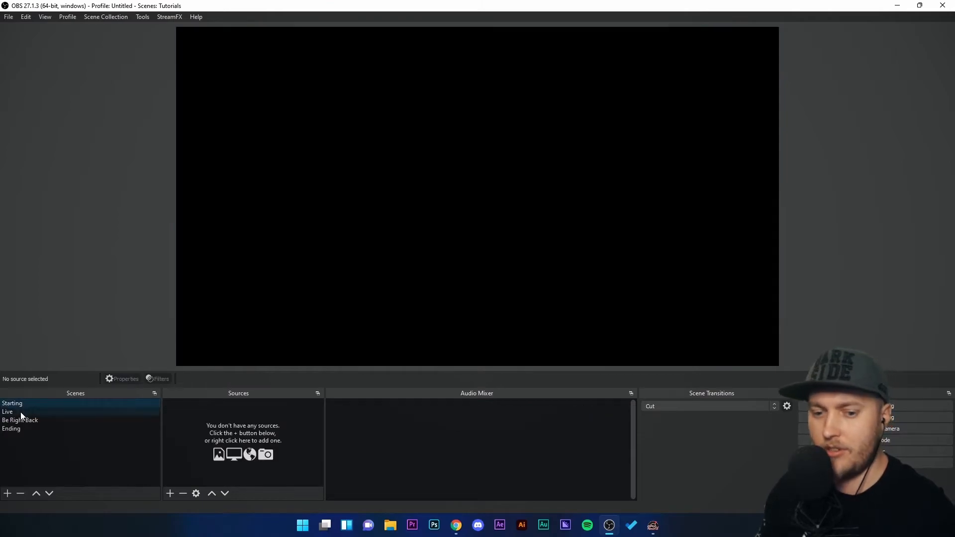
left_click(20, 412)
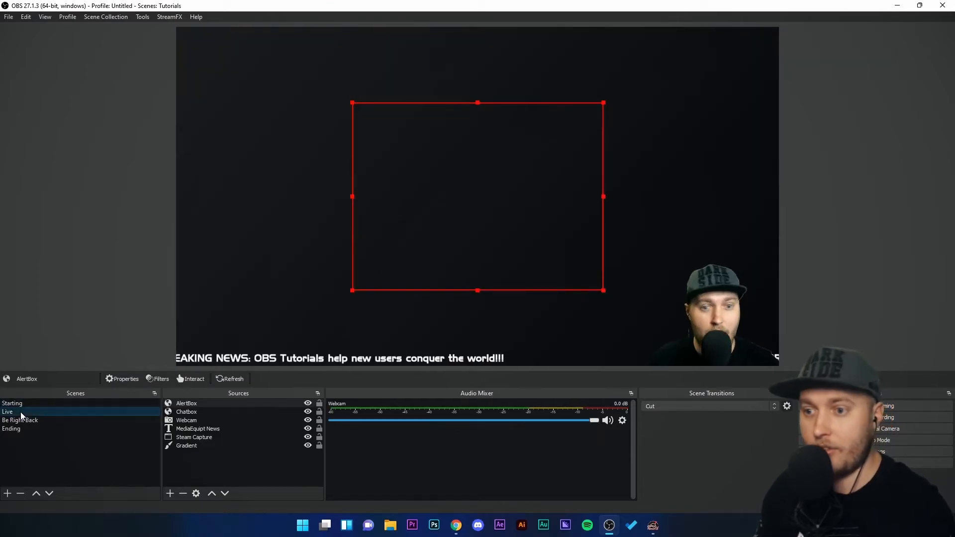
left_click(873, 251)
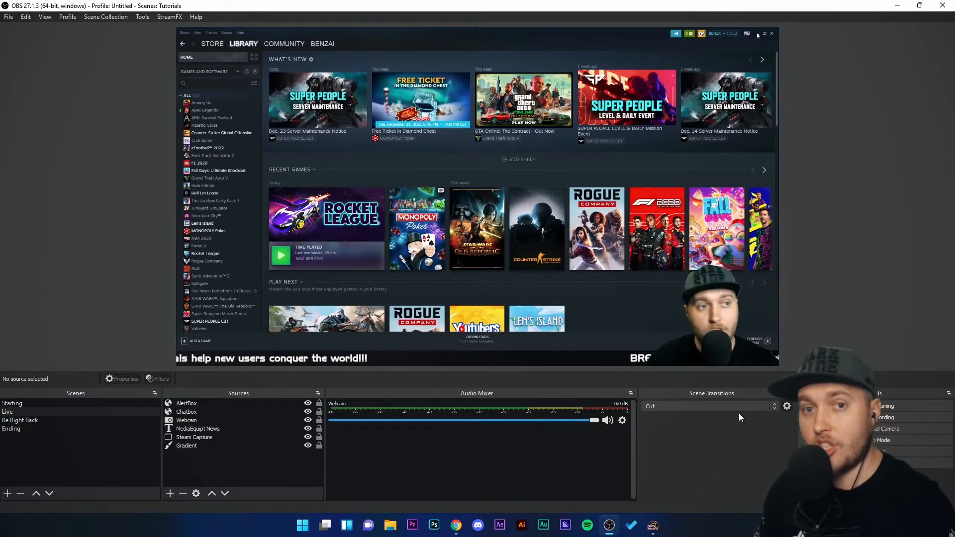
- Set the scene transition to Fade and switch to the Starting scene to preview it
left_click(763, 408)
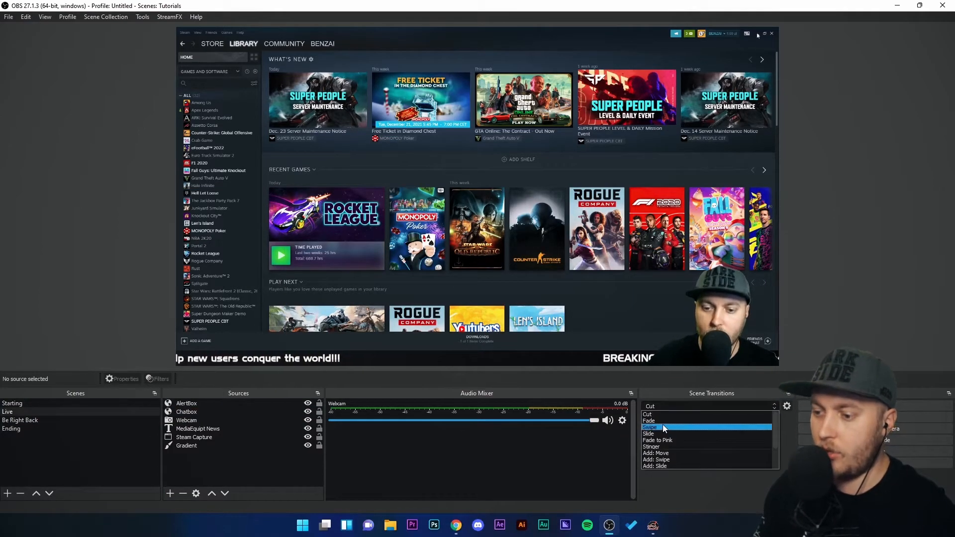
left_click(758, 392)
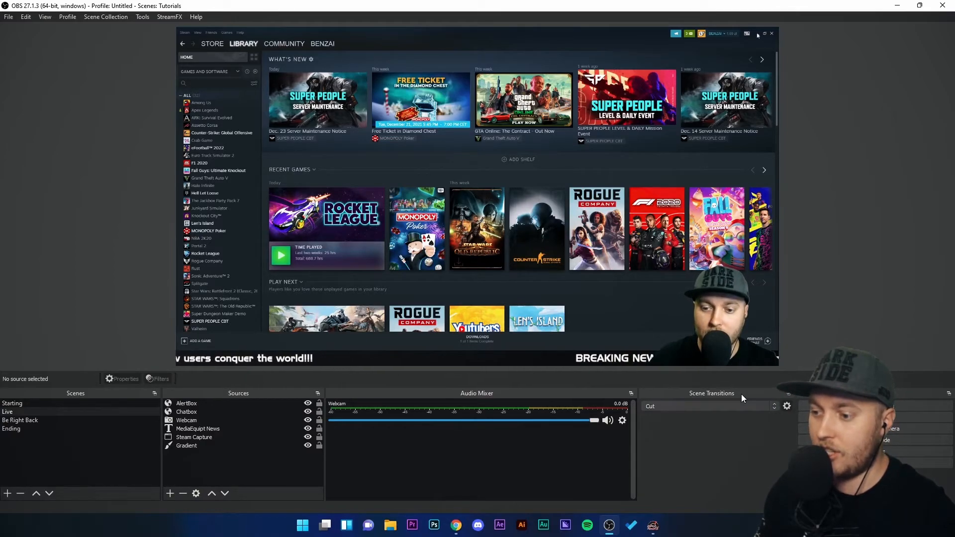
left_click(760, 405)
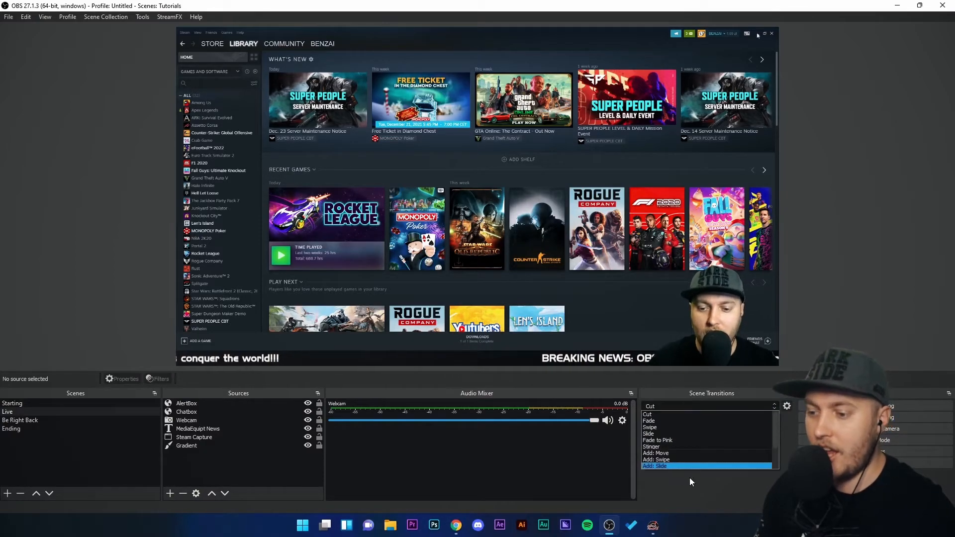
left_click(651, 421)
left_click(15, 404)
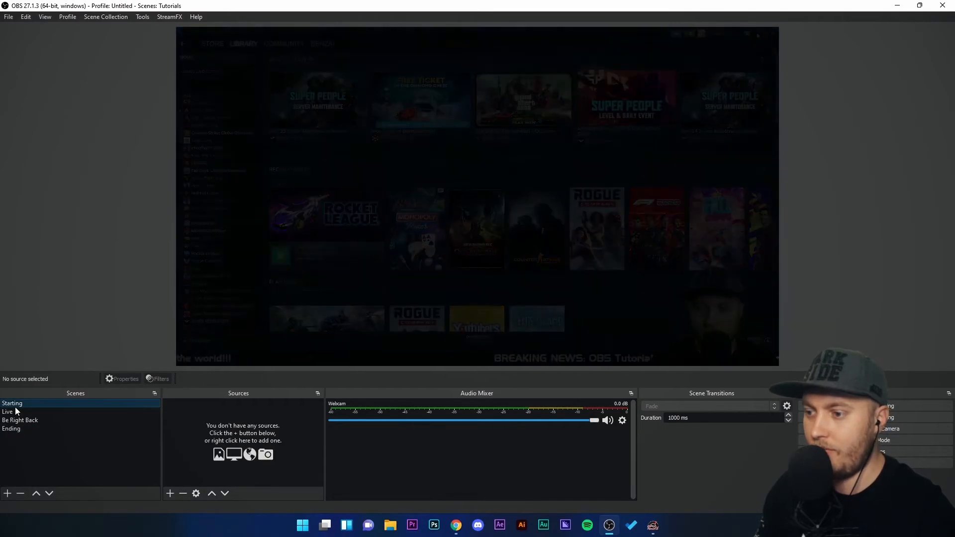
- Return to the Live scene, set the scene transition to Swipe, and preview it by switching to Starting and back
left_click(15, 411)
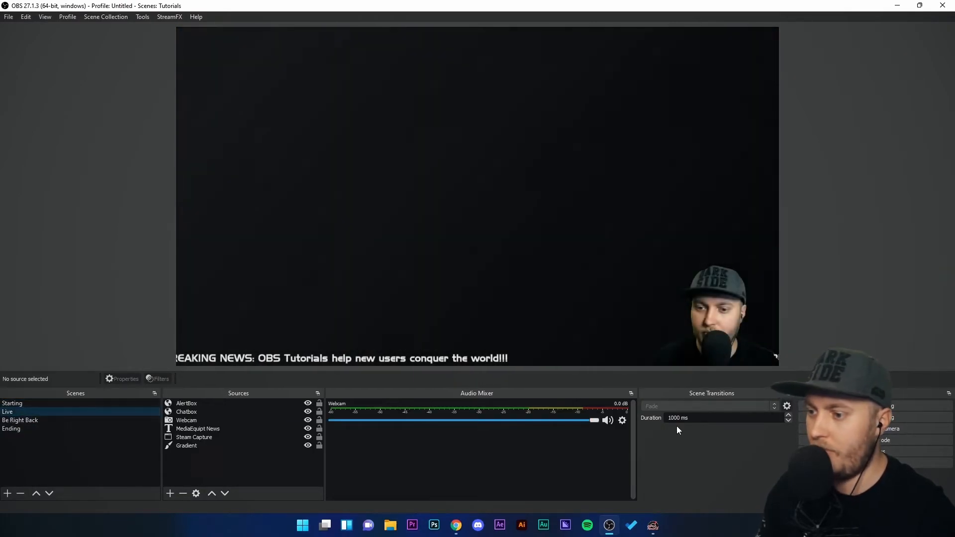
left_click(702, 408)
left_click(659, 425)
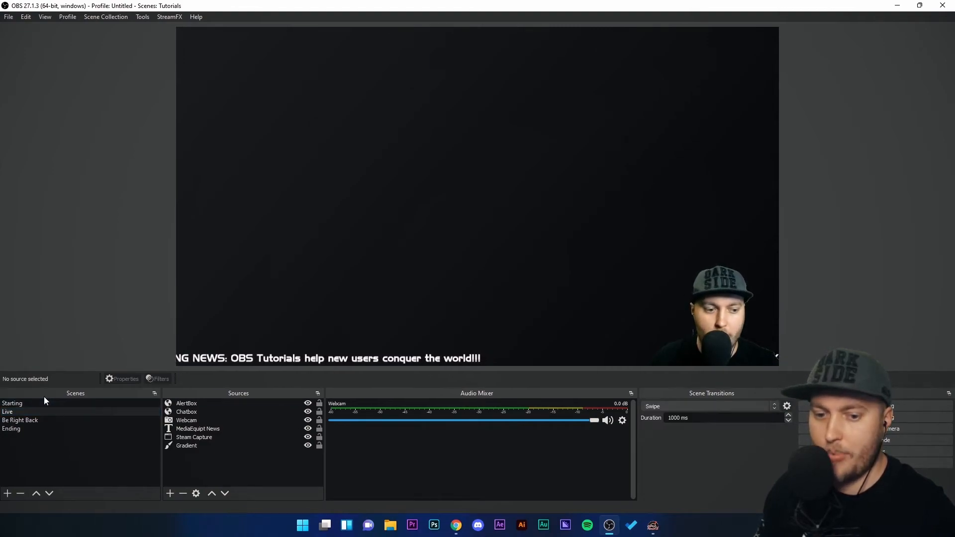
left_click(36, 403)
left_click(25, 412)
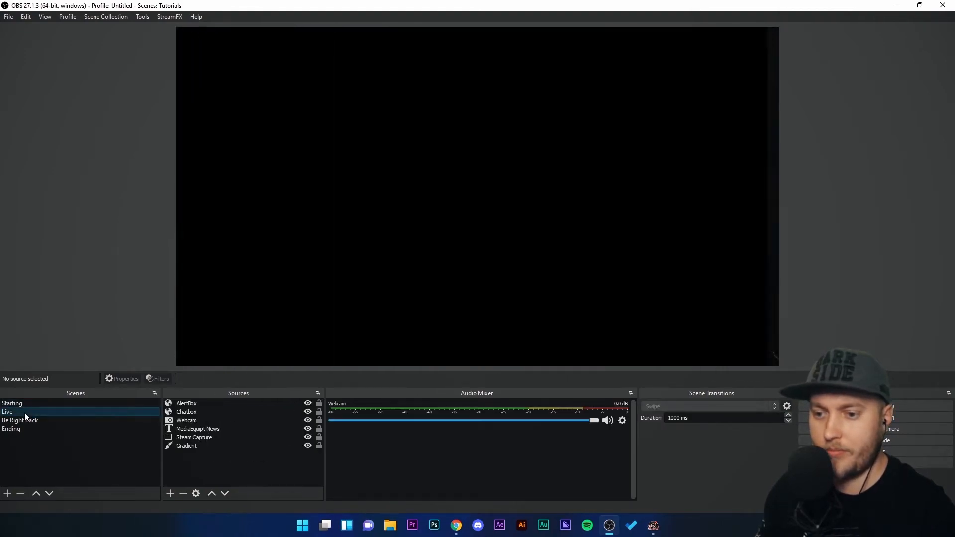
- Set the scene transition to Slide and preview it by switching to the Starting scene and back to Live
left_click(718, 405)
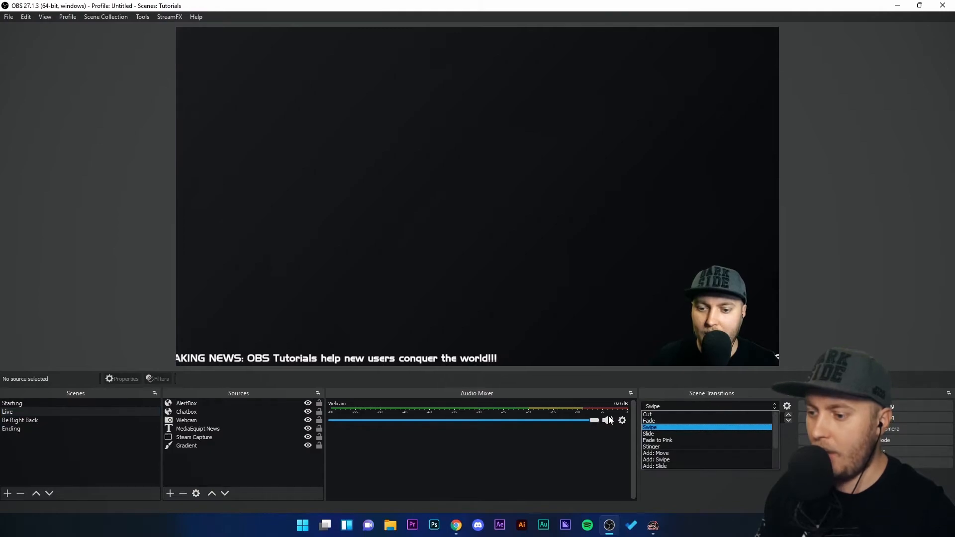
left_click(658, 433)
left_click(53, 403)
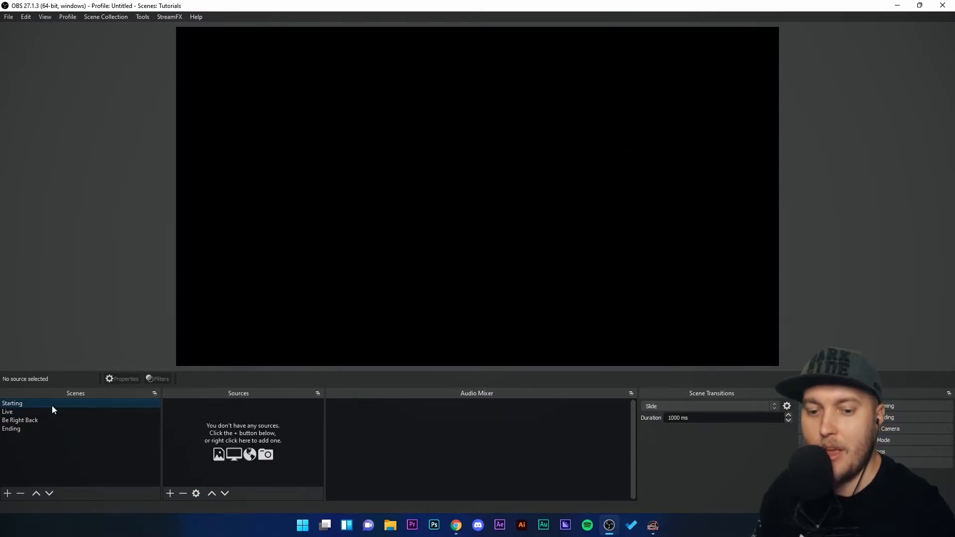
left_click(49, 412)
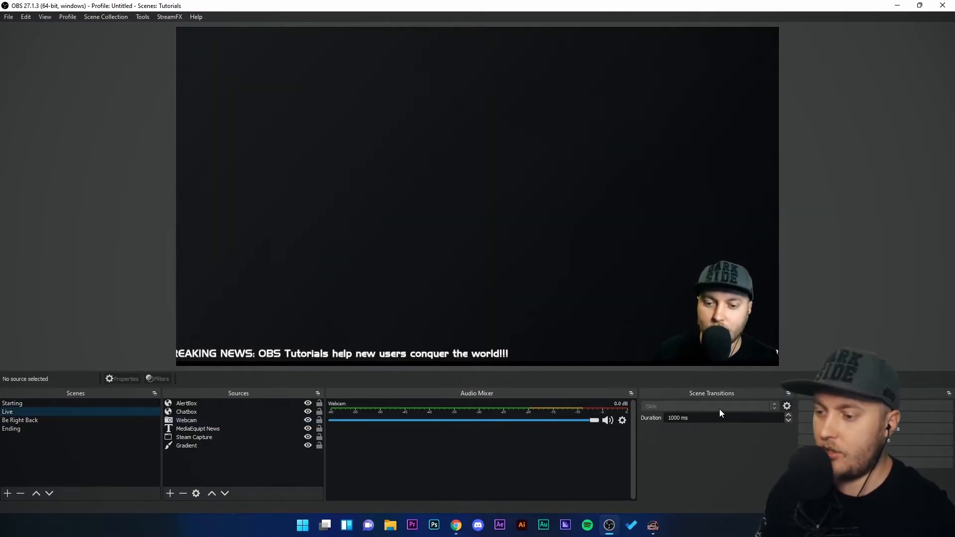
- Set the scene transition to Stinger with ratmite stinger.webm from D:/Fiverr as its video, and preview it between Starting and Live
left_click(756, 407)
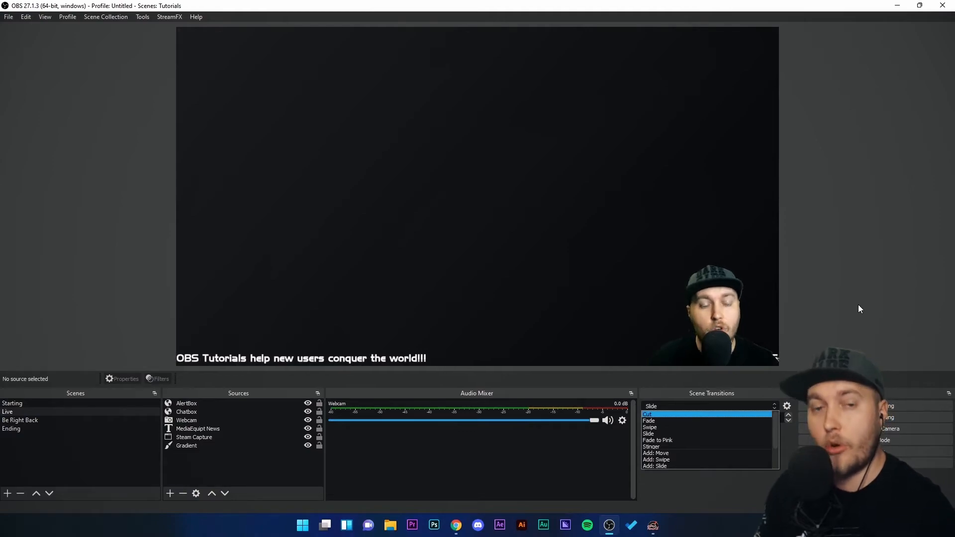
left_click(661, 448)
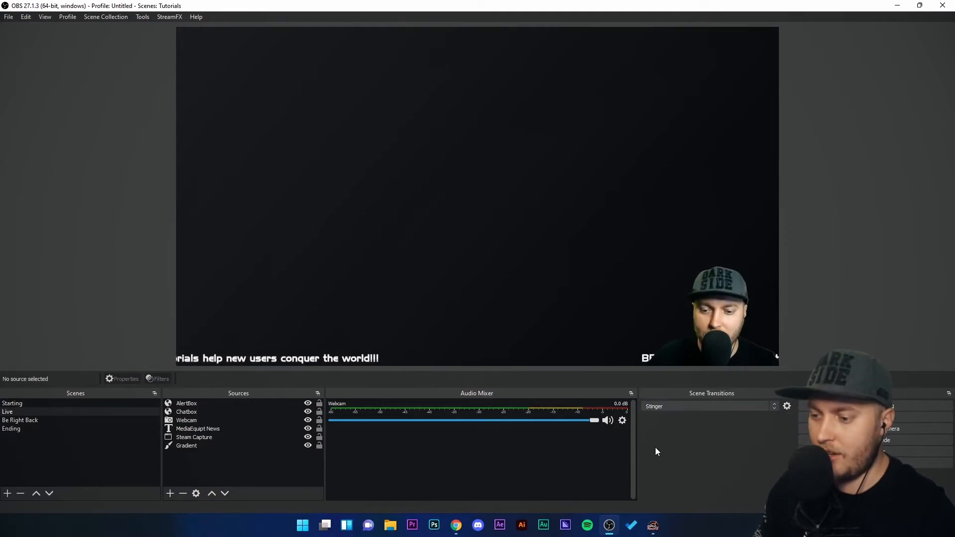
left_click(786, 406)
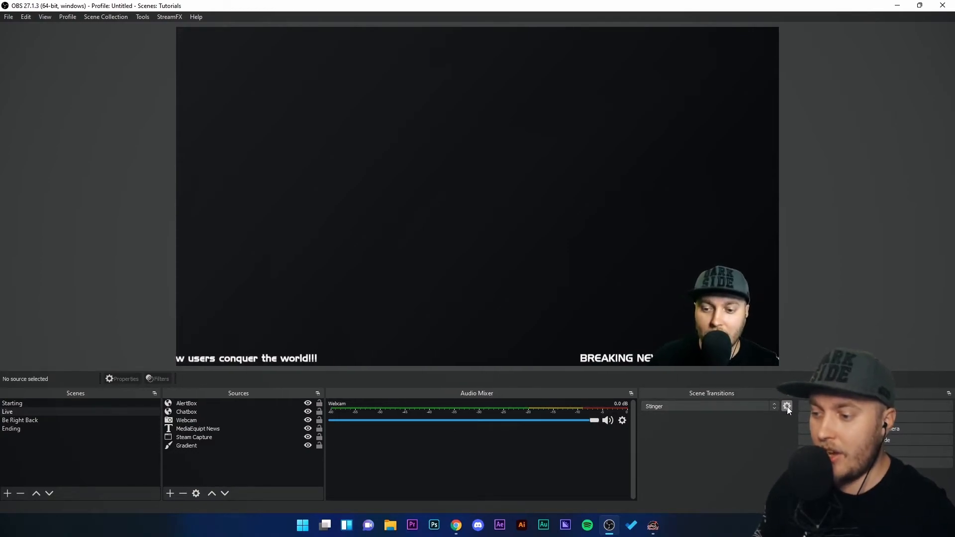
left_click(802, 435)
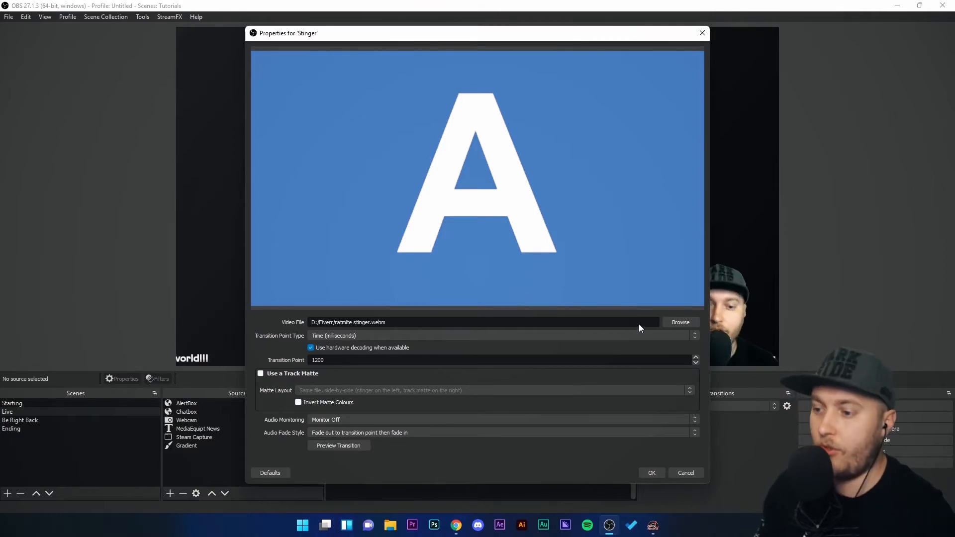
left_click(679, 322)
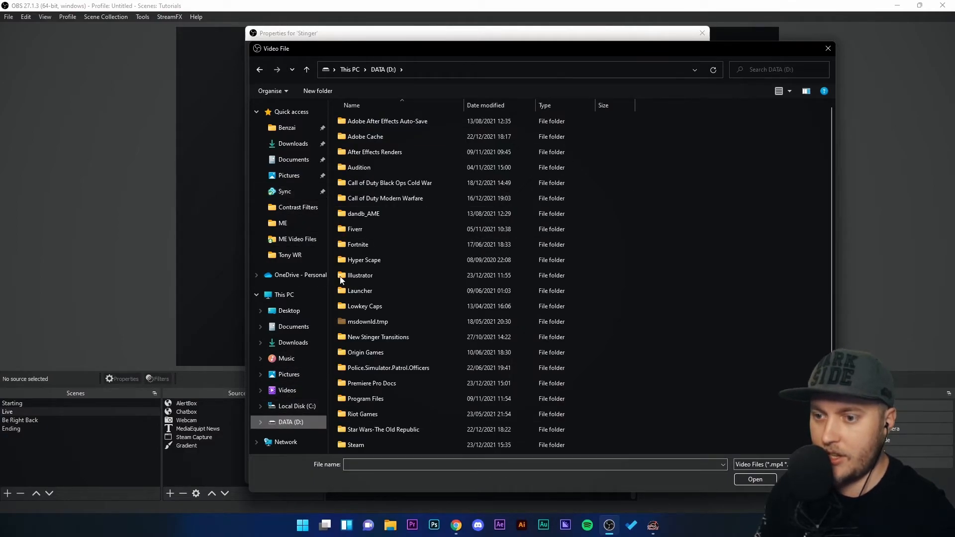
double_click(381, 228)
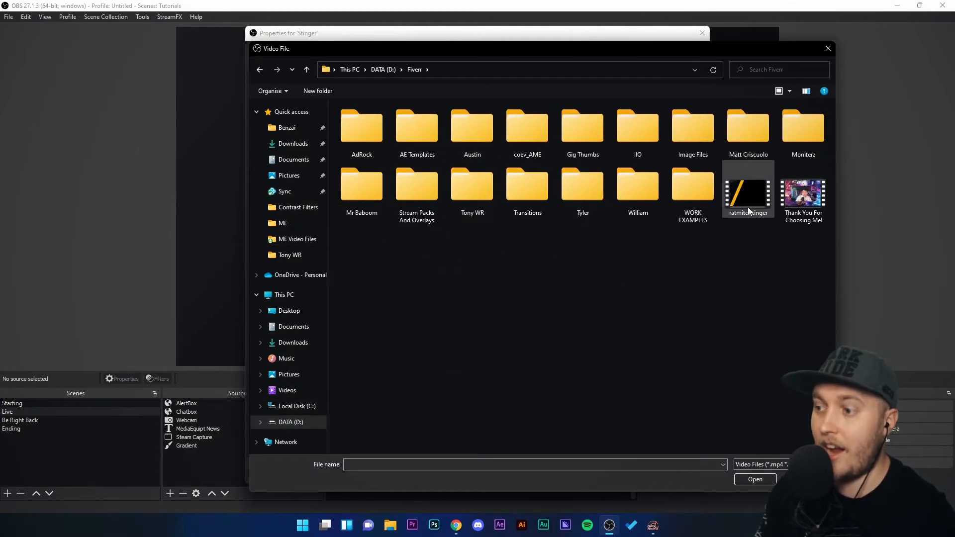
double_click(747, 191)
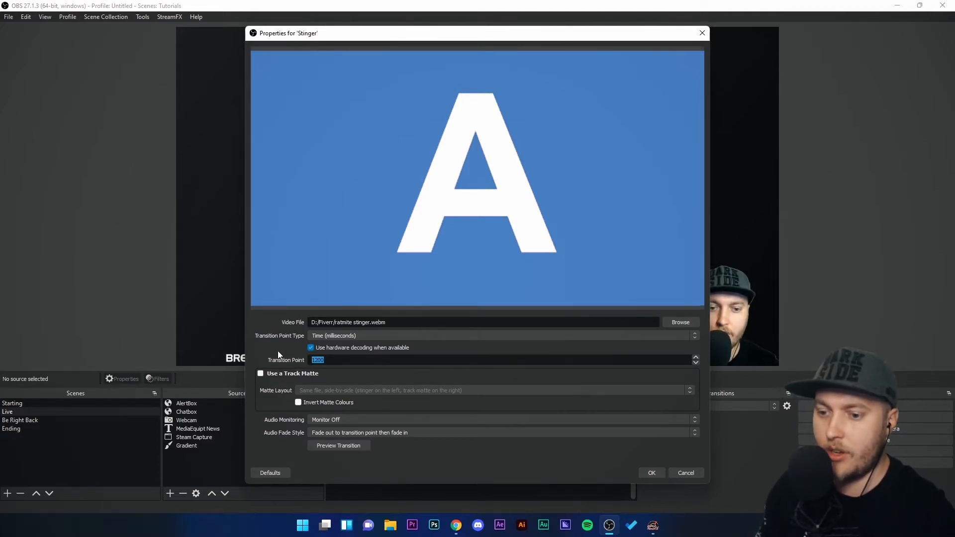
left_click(660, 473)
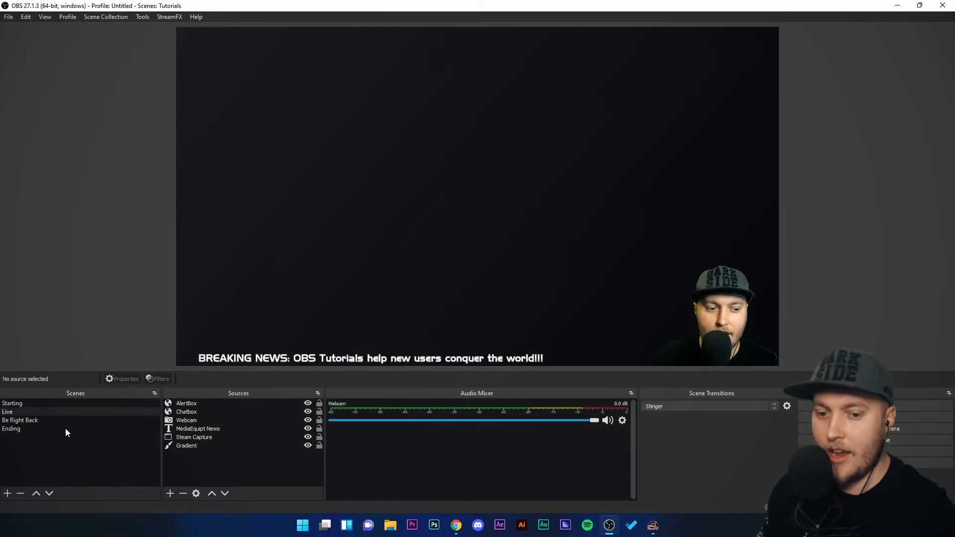
left_click(22, 402)
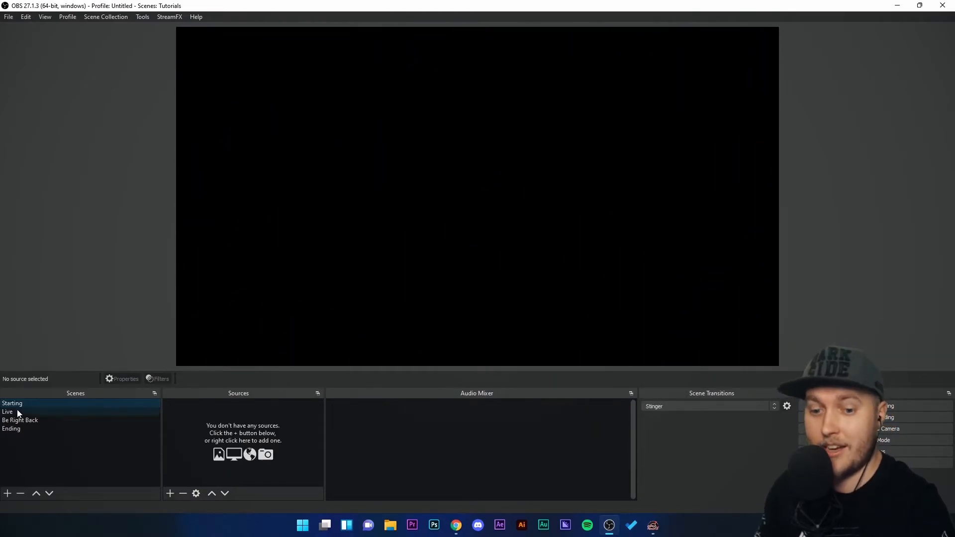
left_click(17, 412)
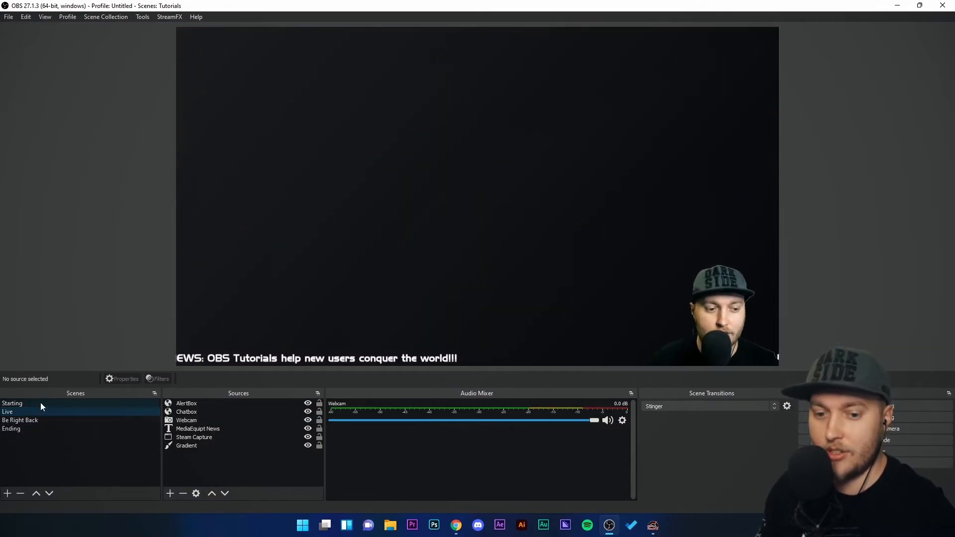
- Add a Text (GDI+) source reading "STARTING SOON" with trailing spaces to the Starting scene, and scale it to span the middle of the canvas
left_click(36, 403)
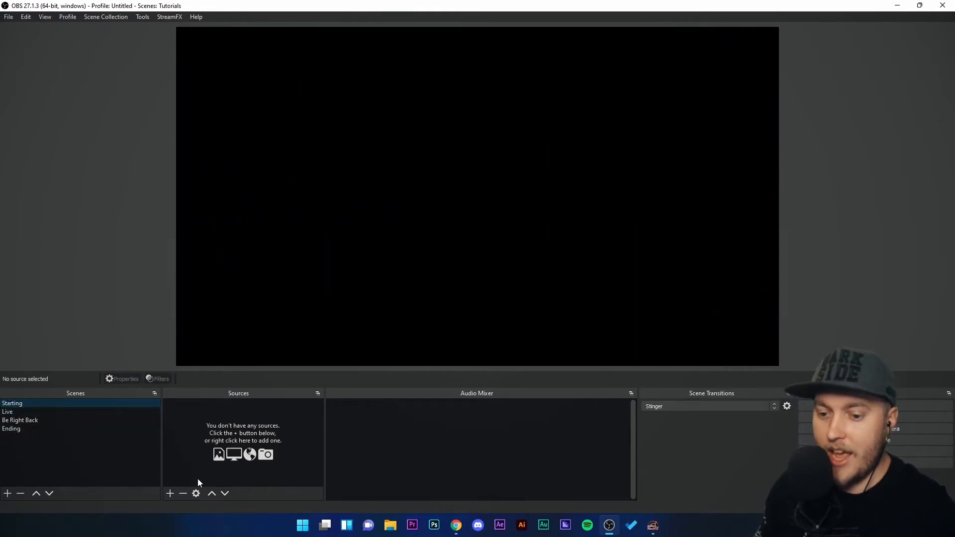
left_click(168, 494)
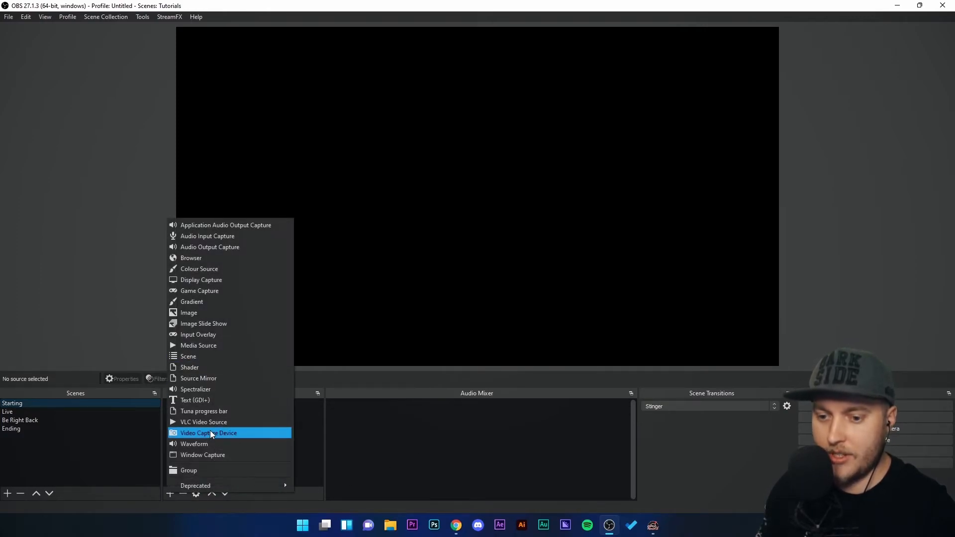
left_click(197, 398)
left_click(519, 329)
left_click(434, 352)
type("STARTING SOONG")
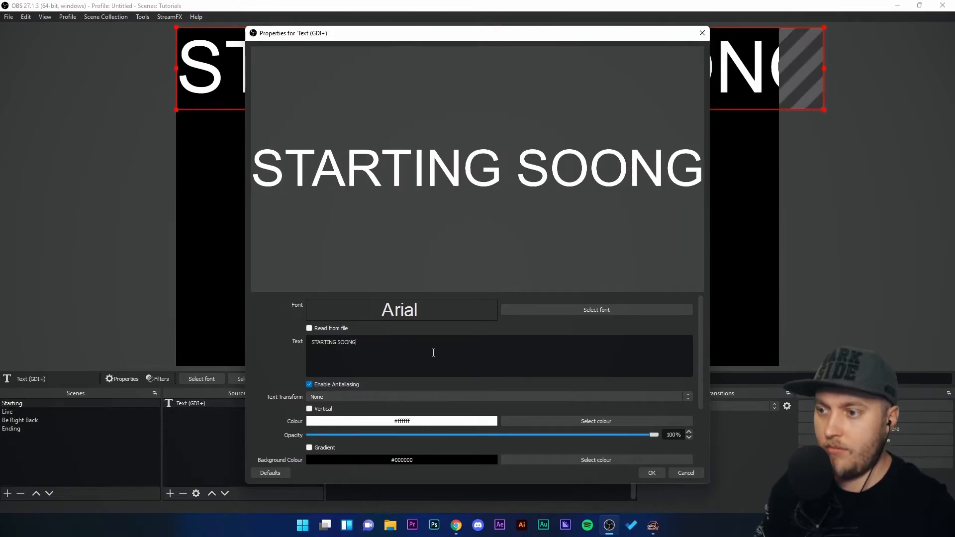
key("BackSpace")
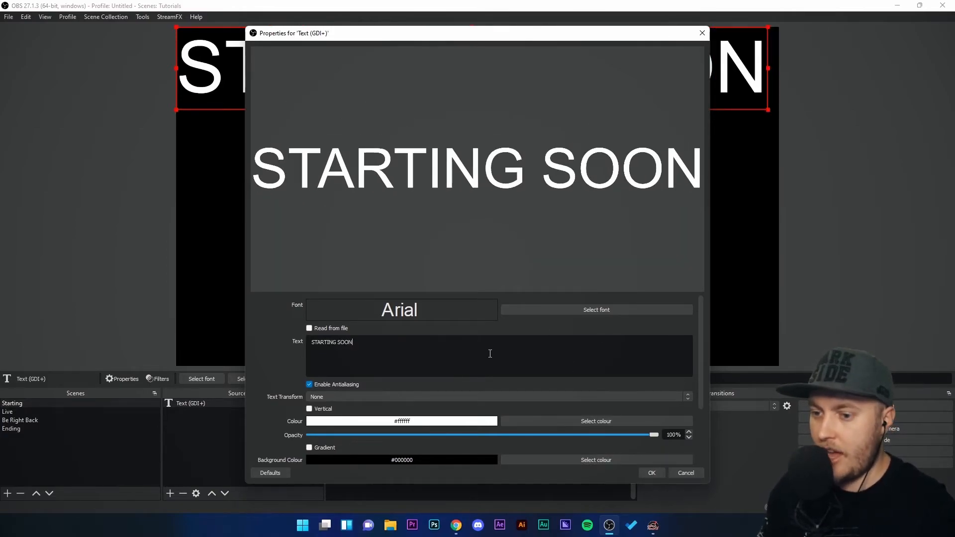
left_click(651, 473)
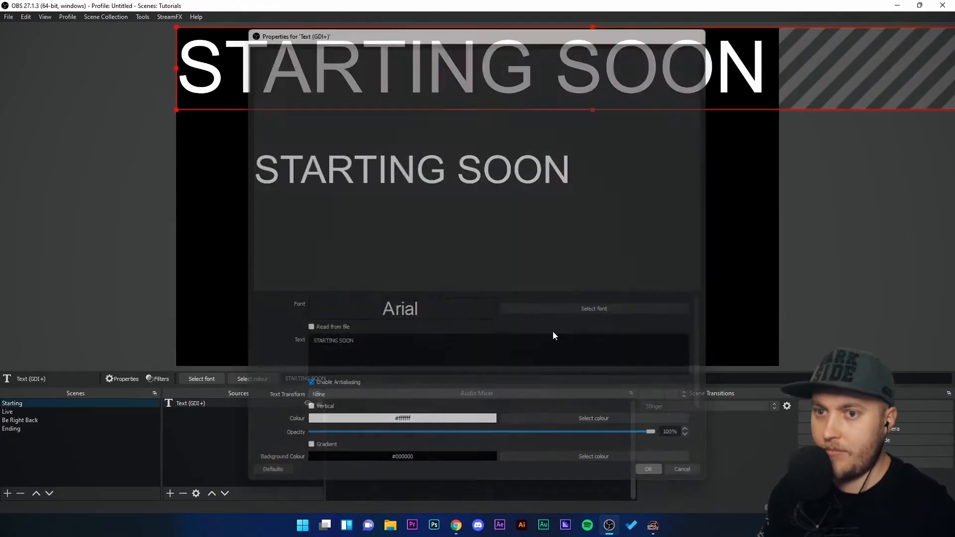
left_click_drag(205, 72, 199, 209)
mouse_move(738, 166)
left_mouse_down()
mouse_move(773, 150)
mouse_move(745, 169)
left_mouse_up()
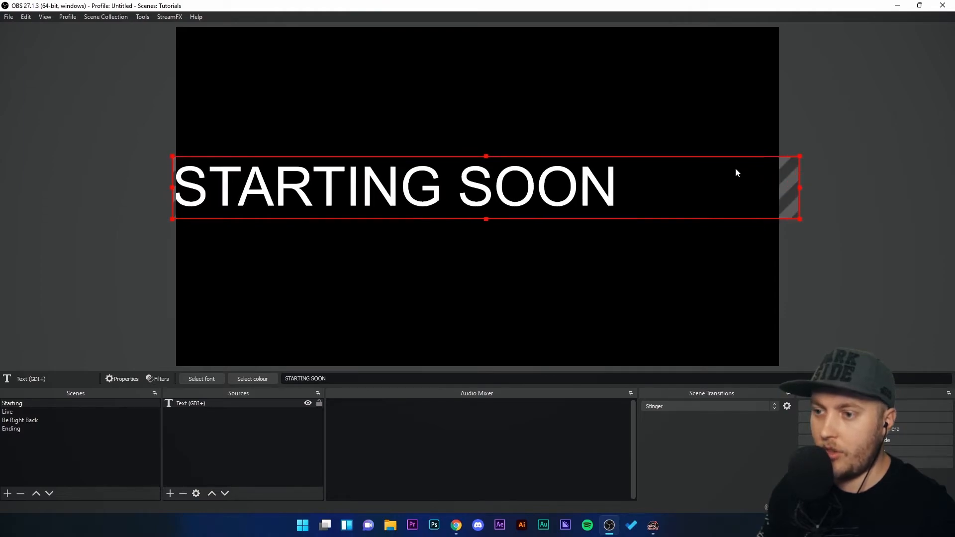
- Add a Scroll filter with a horizontal speed of 136 to the STARTING SOON text and move the text to the canvas's lower part
right_click(188, 405)
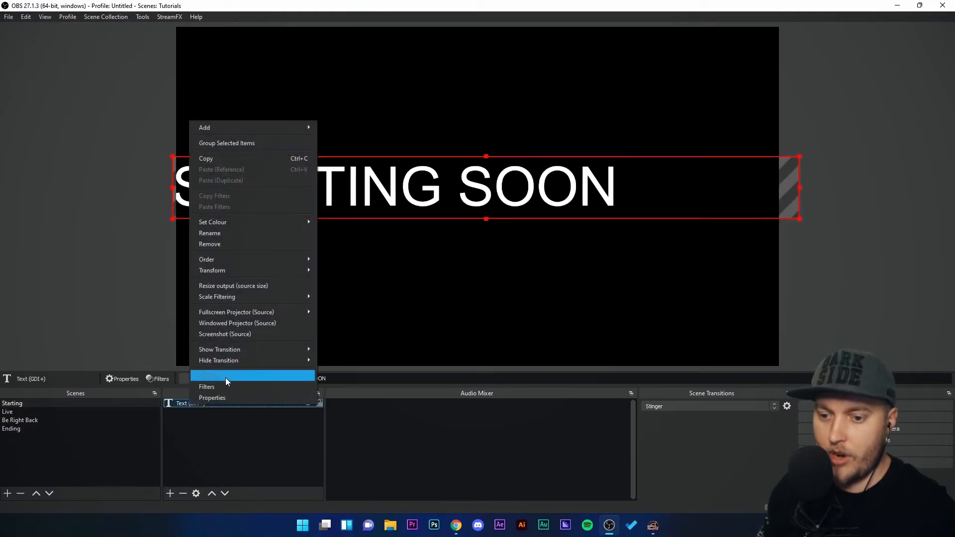
left_click(225, 376)
left_click(274, 431)
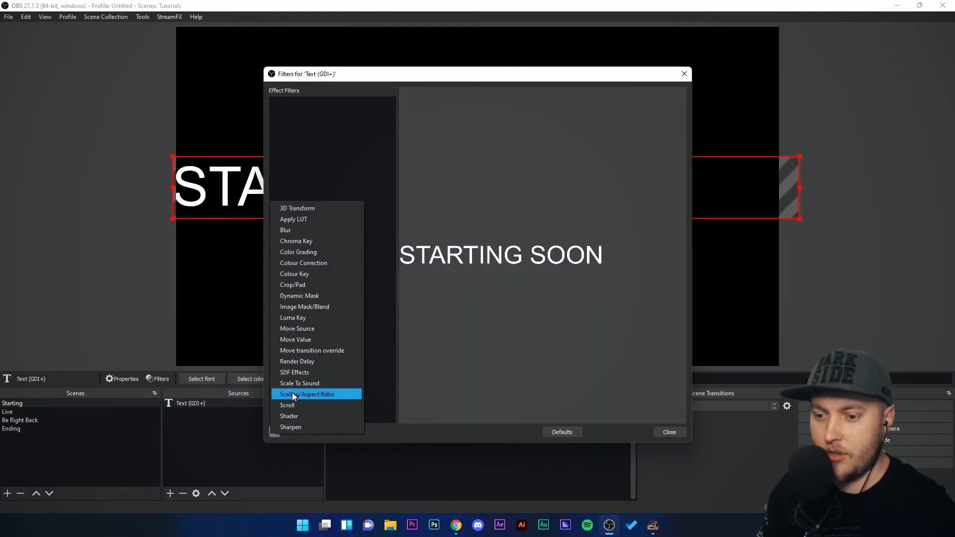
left_click(343, 394)
left_click(456, 275)
left_click_drag(521, 309, 571, 312)
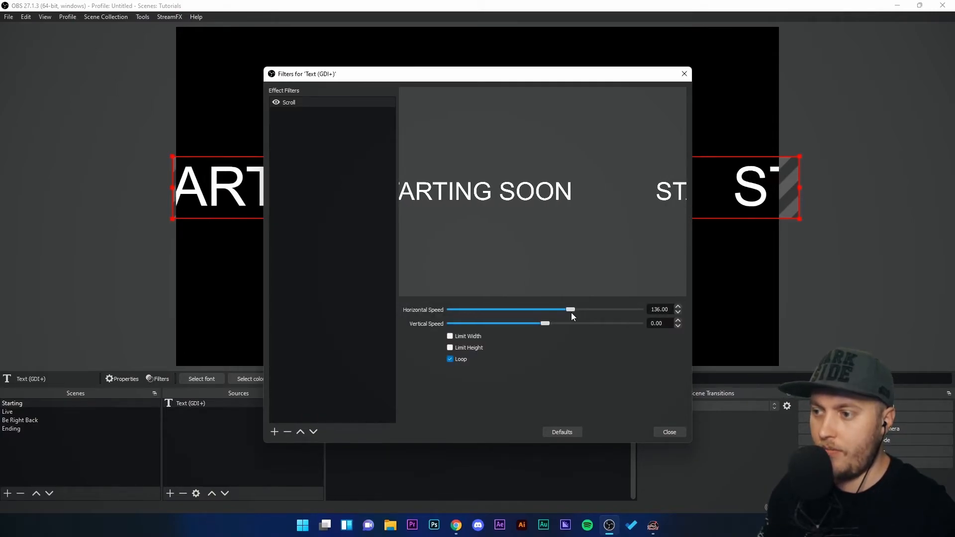
left_click(663, 432)
left_click_drag(443, 187, 437, 303)
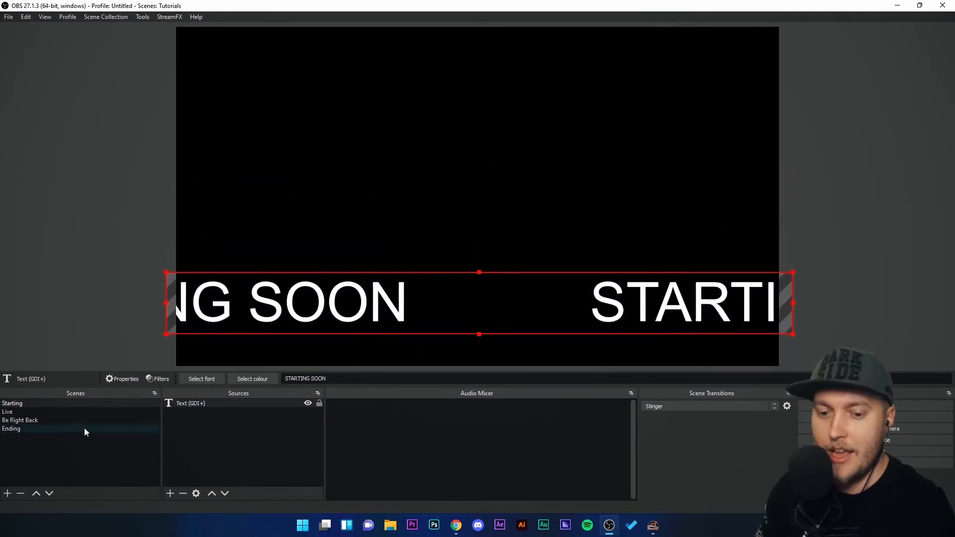
- Copy the Chatbox source from Live, paste it as a reference into Starting, and enlarge it in the upper-left area of the canvas
left_click(11, 412)
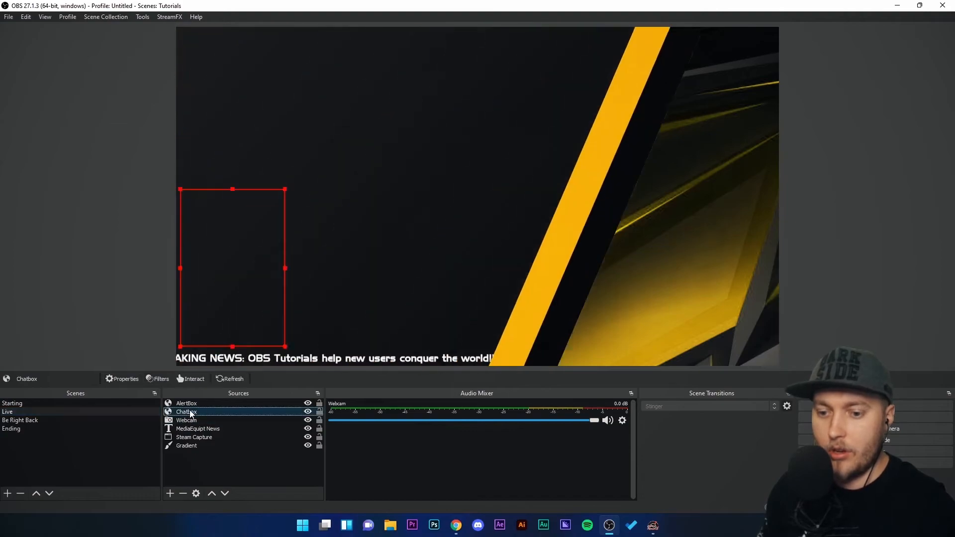
left_click(189, 412)
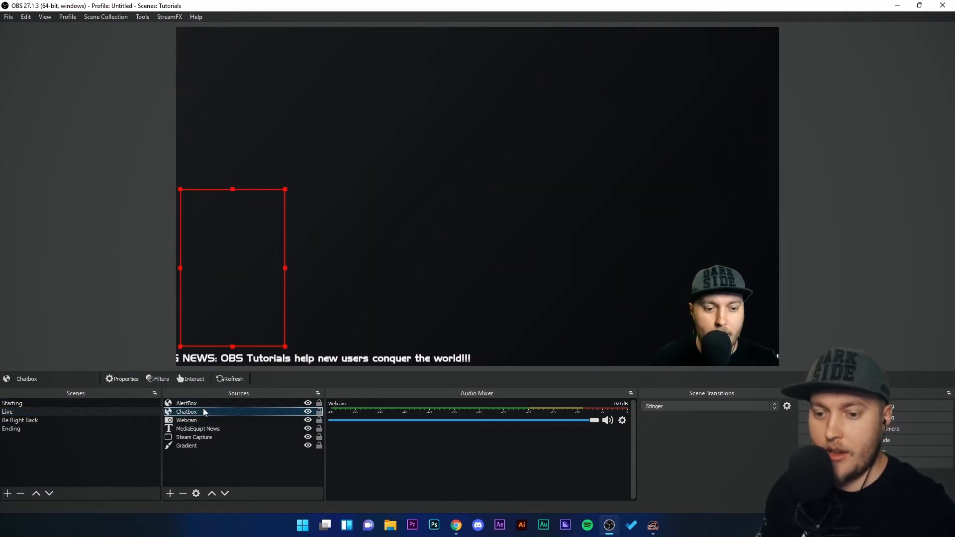
right_click(192, 416)
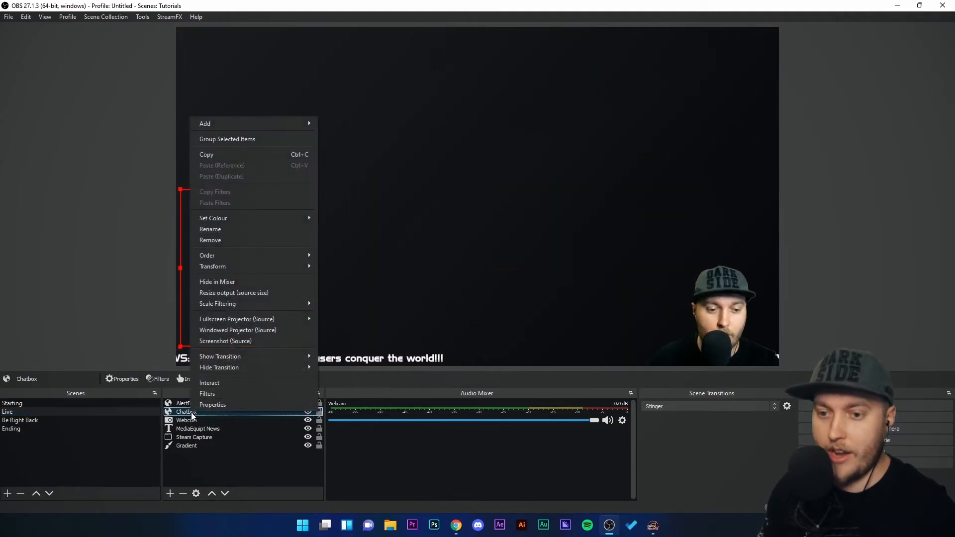
left_click(271, 156)
left_click(20, 403)
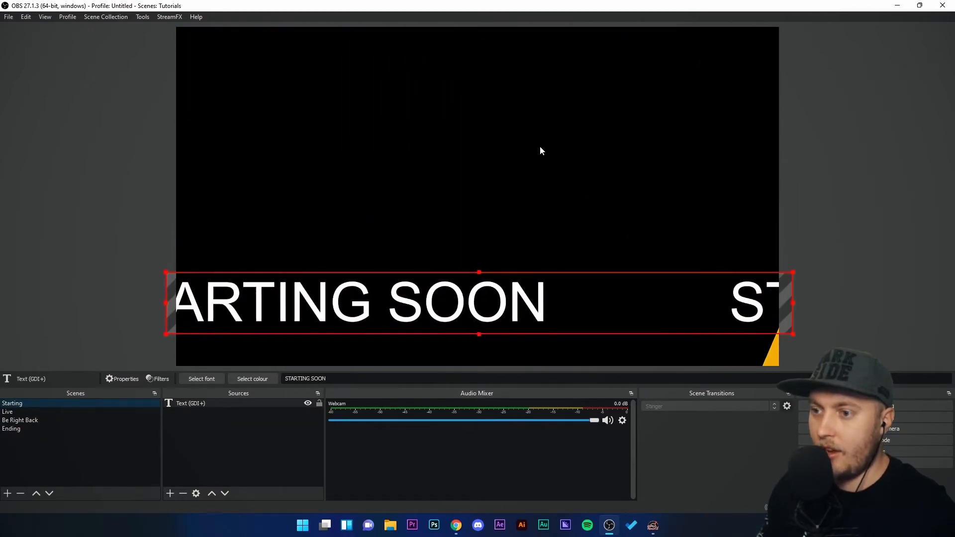
right_click(446, 139)
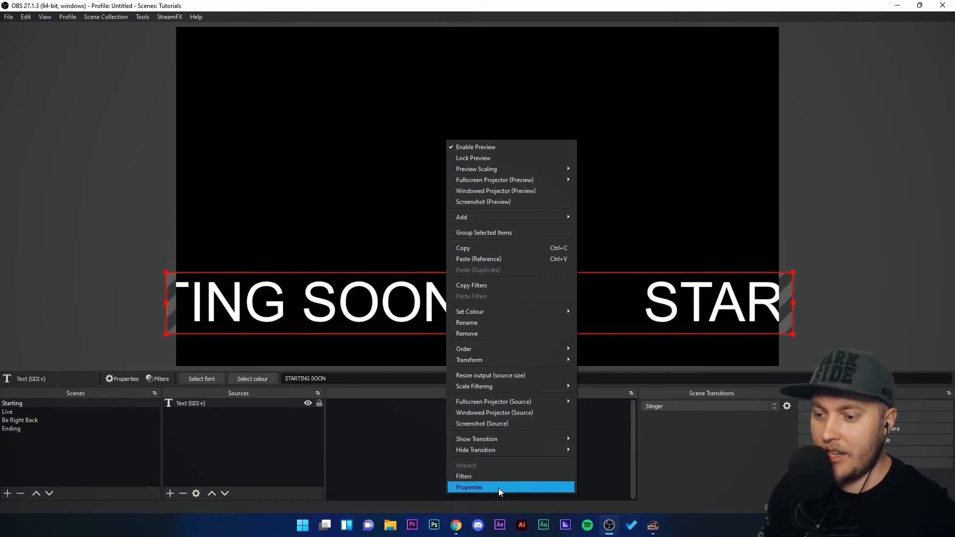
left_click(467, 259)
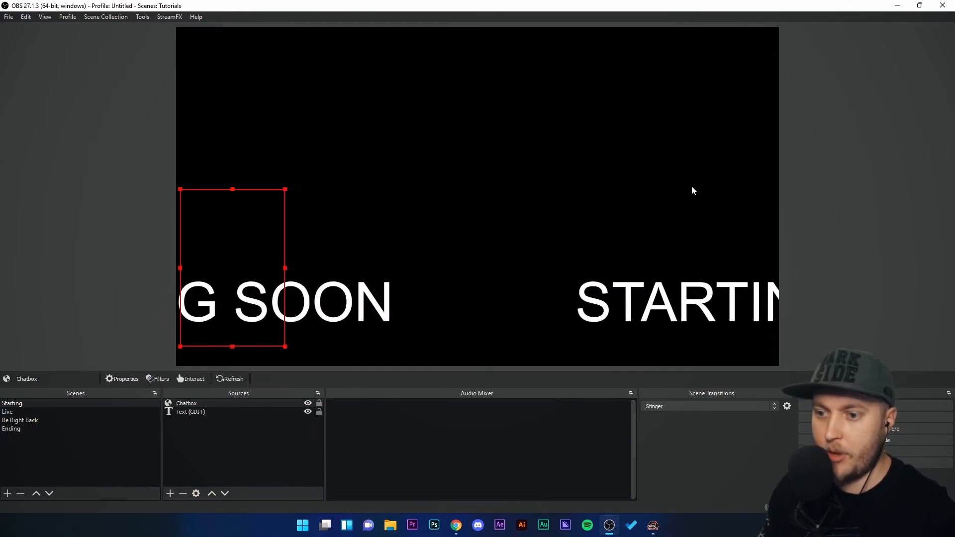
left_click_drag(247, 247, 247, 158)
mouse_move(293, 81)
left_mouse_down()
mouse_move(331, 48)
mouse_move(298, 72)
left_mouse_up()
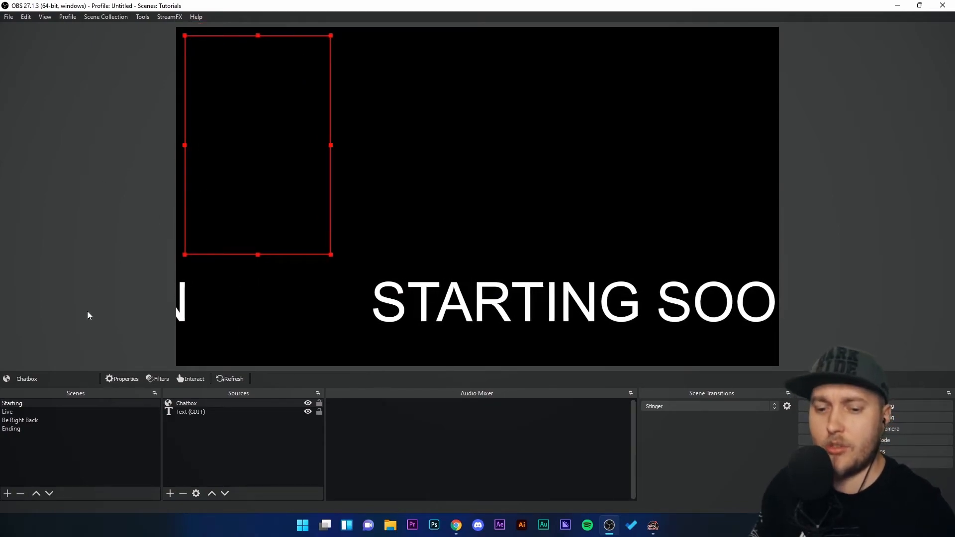
- Copy the AlertBox source from Live, paste it as a reference into Starting, and move it to the canvas's upper middle
left_click(8, 412)
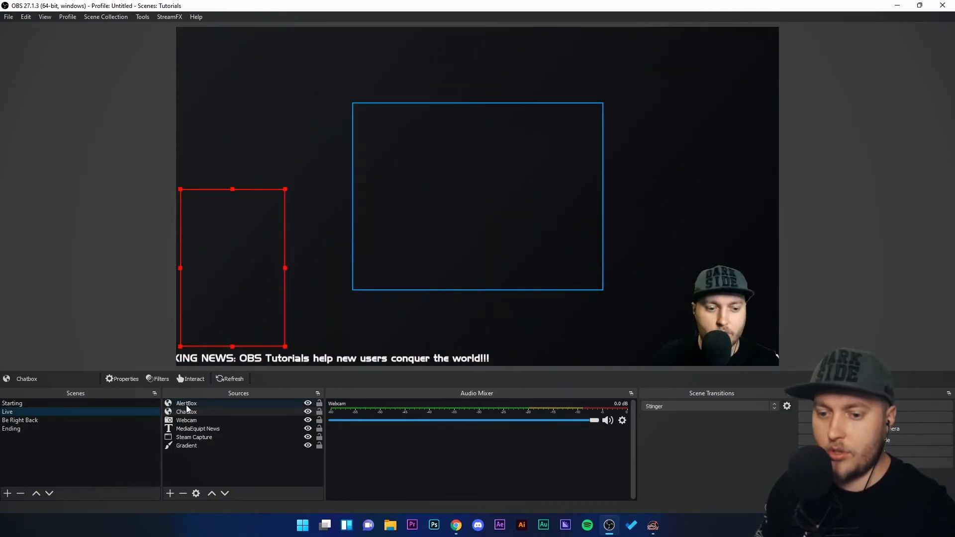
left_click(187, 404)
right_click(187, 403)
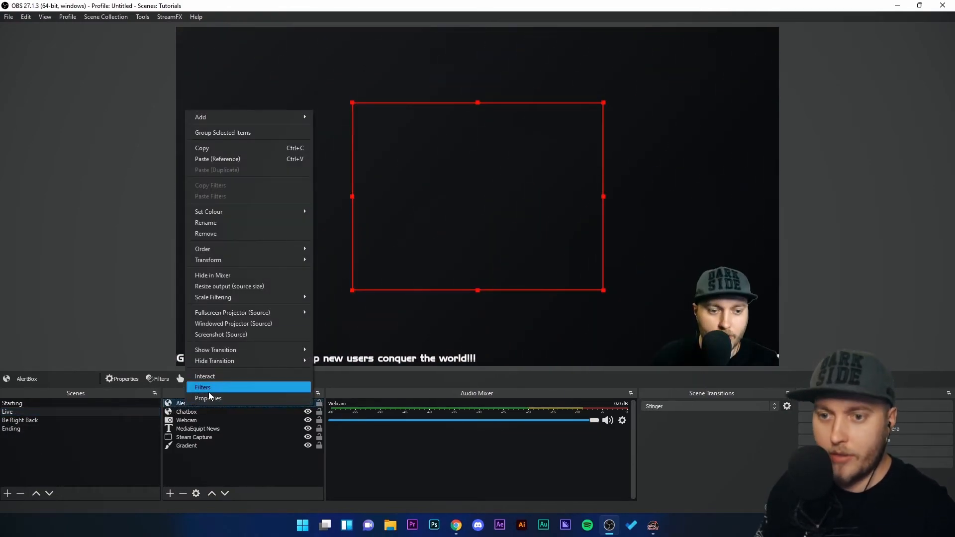
left_click(212, 148)
left_click(12, 403)
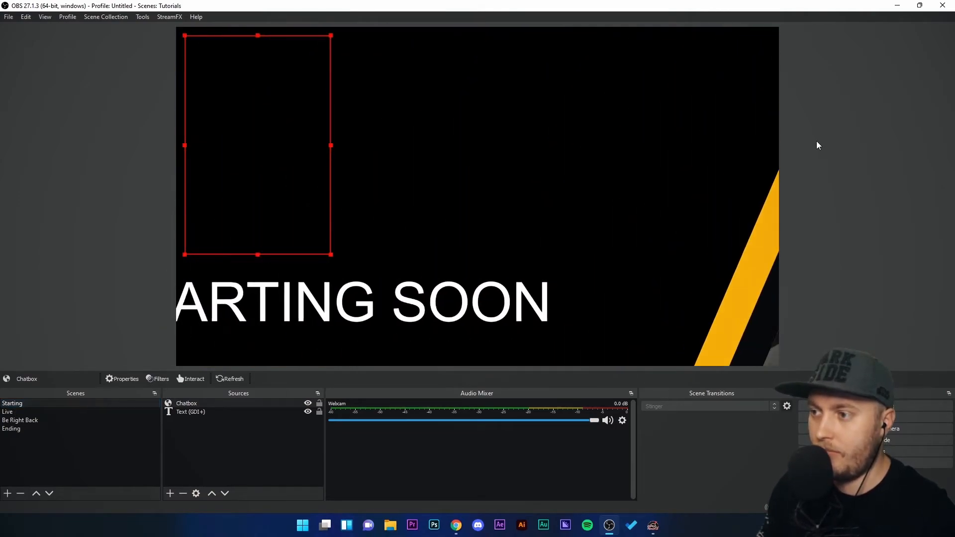
right_click(816, 142)
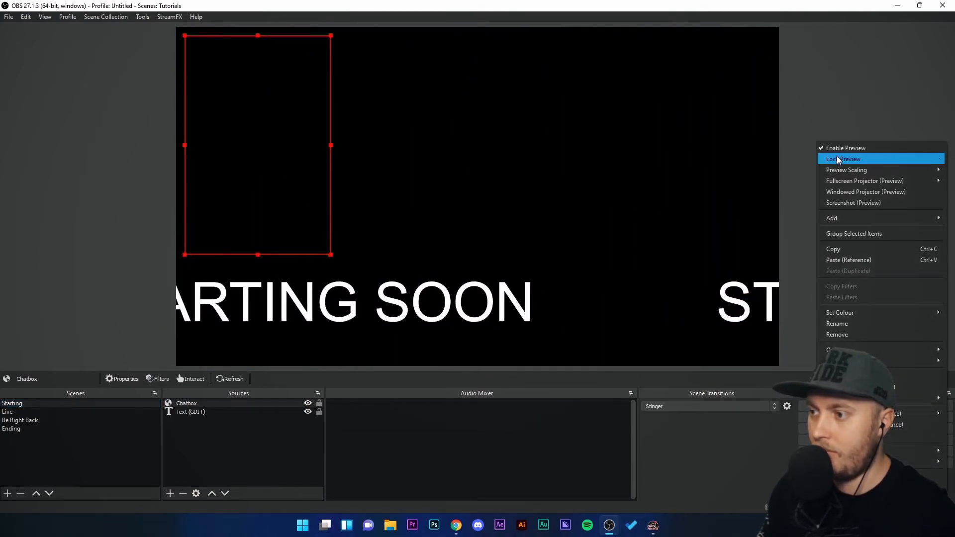
left_click(856, 260)
left_click_drag(412, 169, 434, 123)
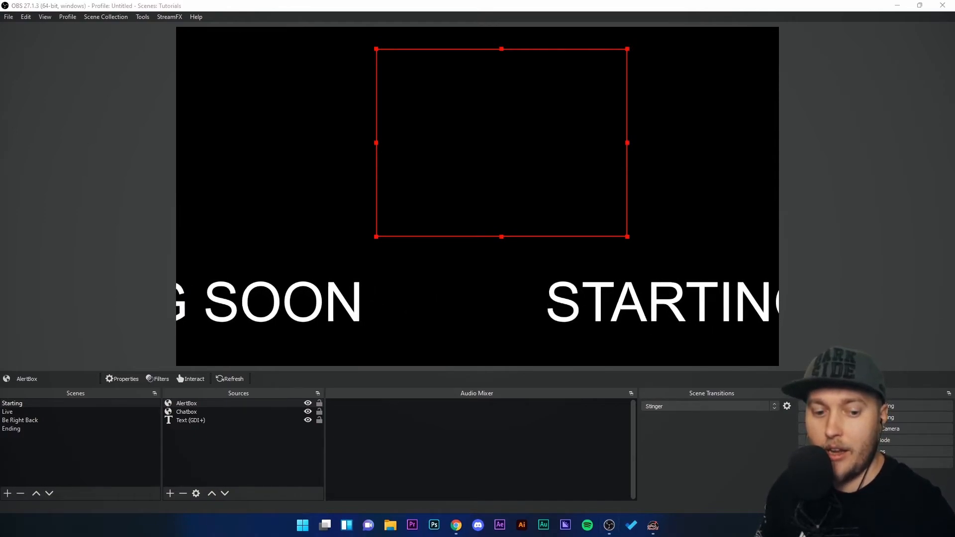
left_click(72, 264)
left_click(443, 145)
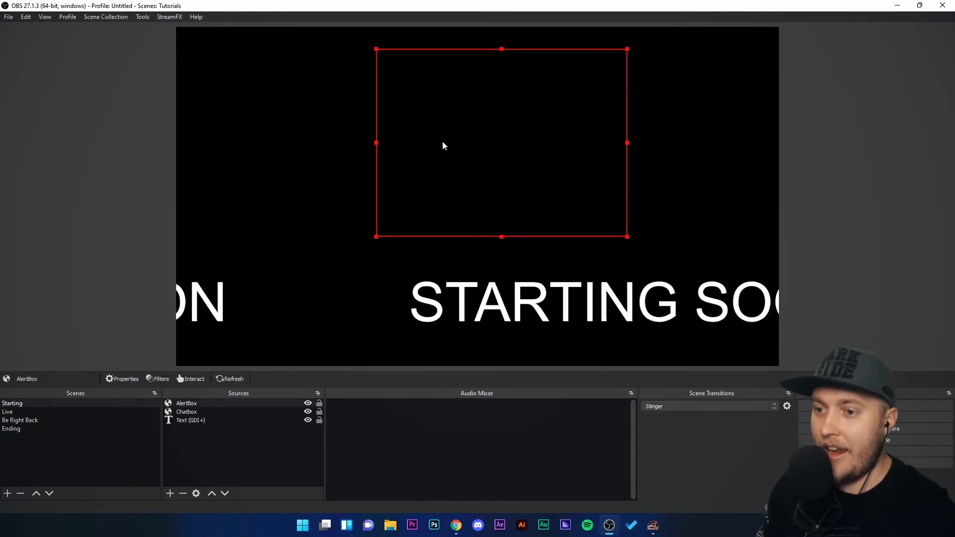
left_click(288, 152)
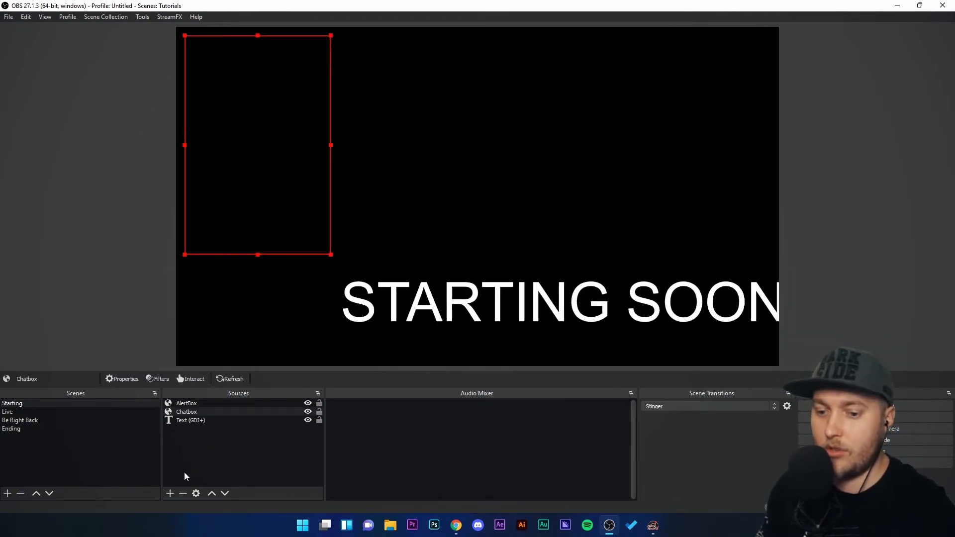
- Add a Gradient source running from #5555ff to #00aa7f to the Starting scene and place it beneath all other sources
left_click(170, 493)
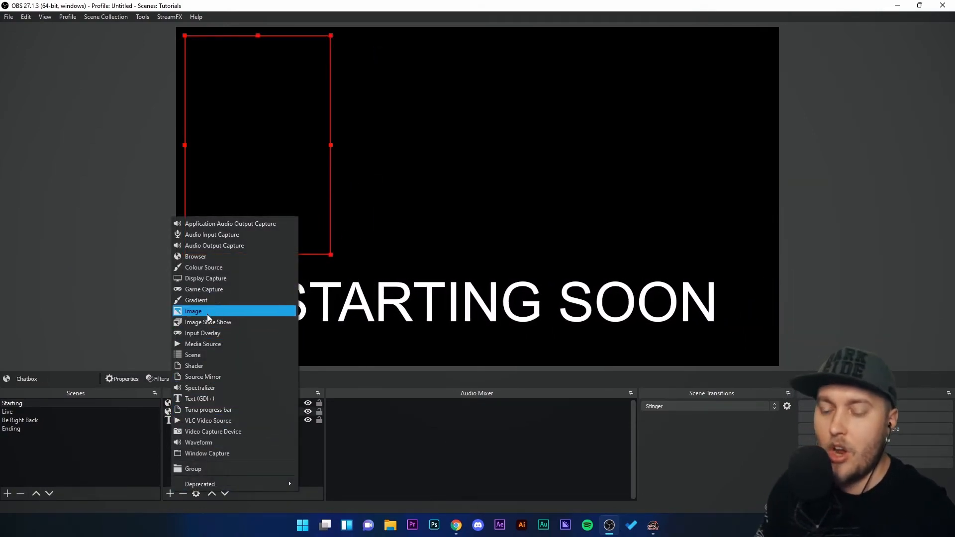
left_click(202, 302)
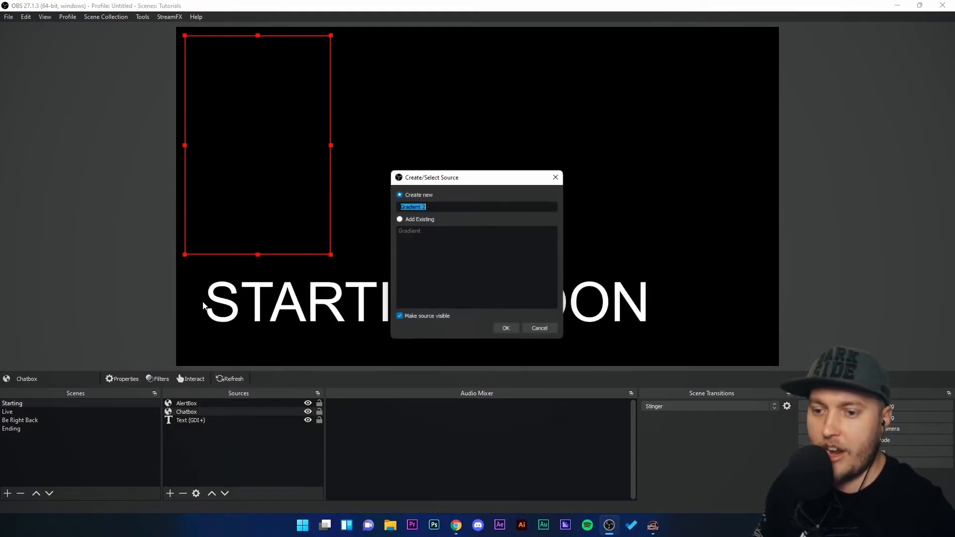
left_click(507, 327)
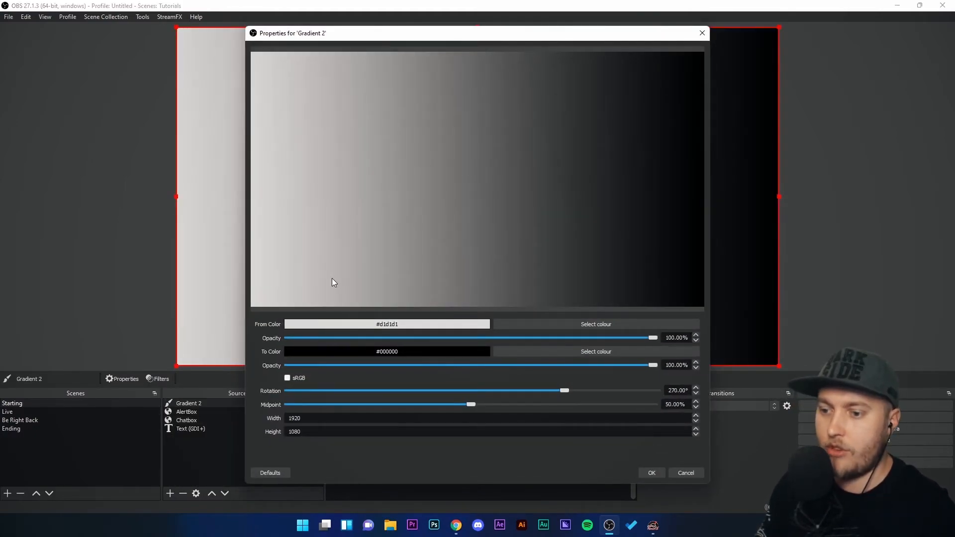
left_click(616, 323)
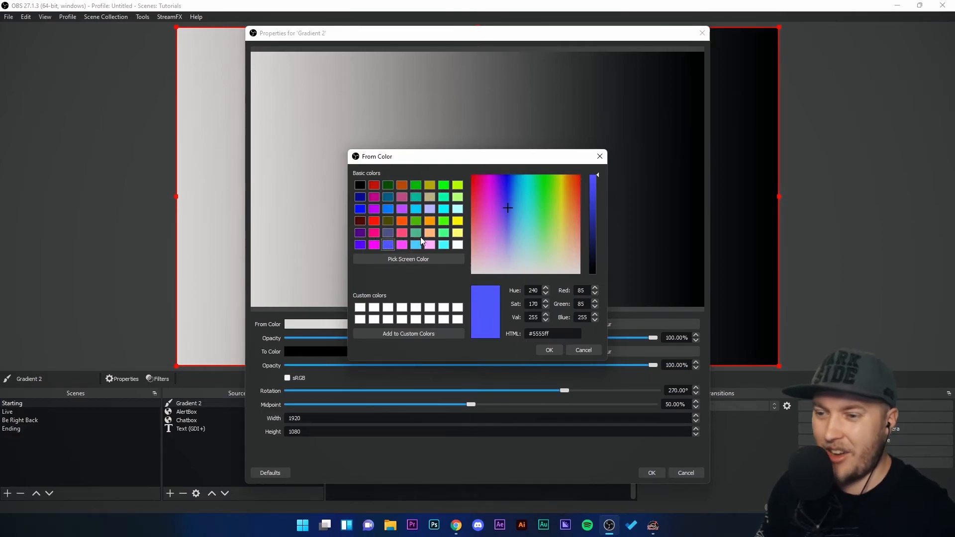
left_click(549, 350)
left_click(616, 351)
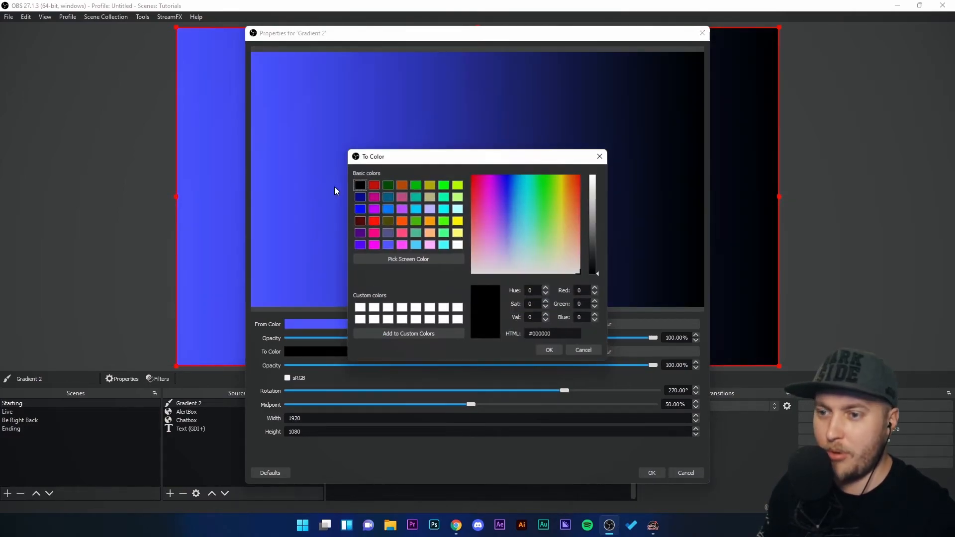
left_click(542, 351)
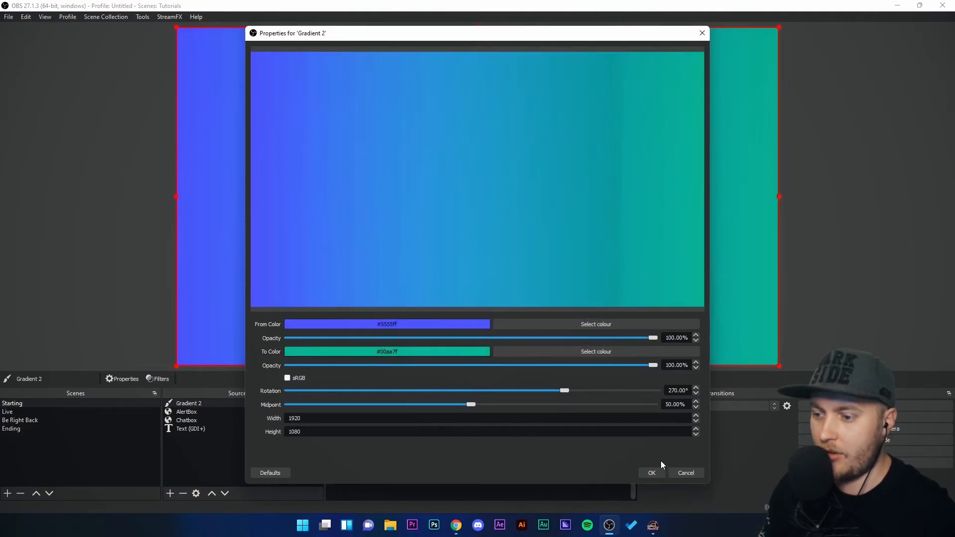
left_click(649, 470)
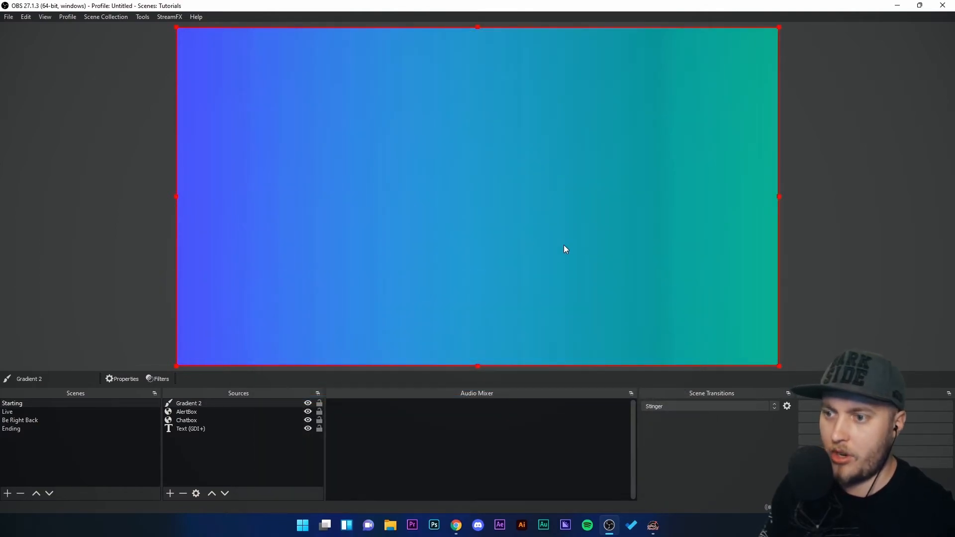
left_click_drag(196, 403, 192, 431)
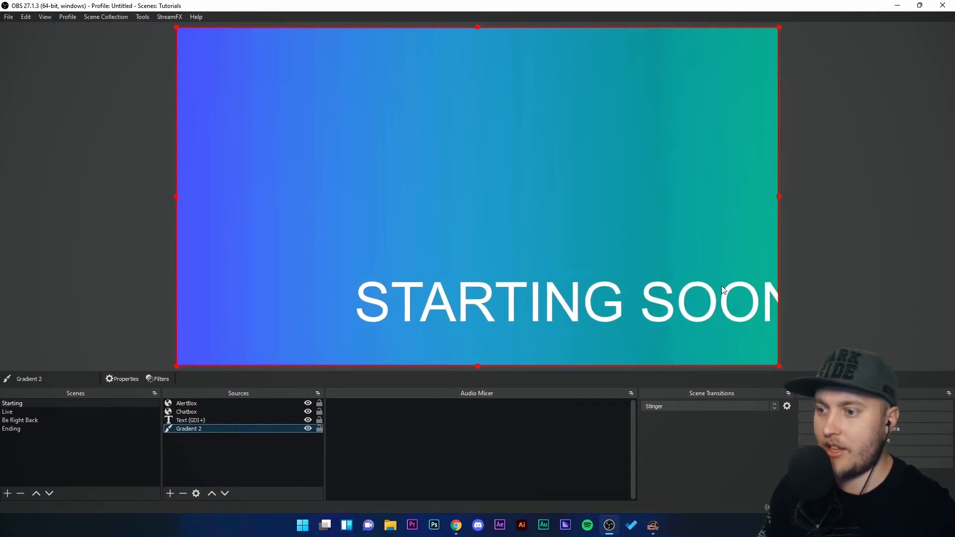
left_click(68, 214)
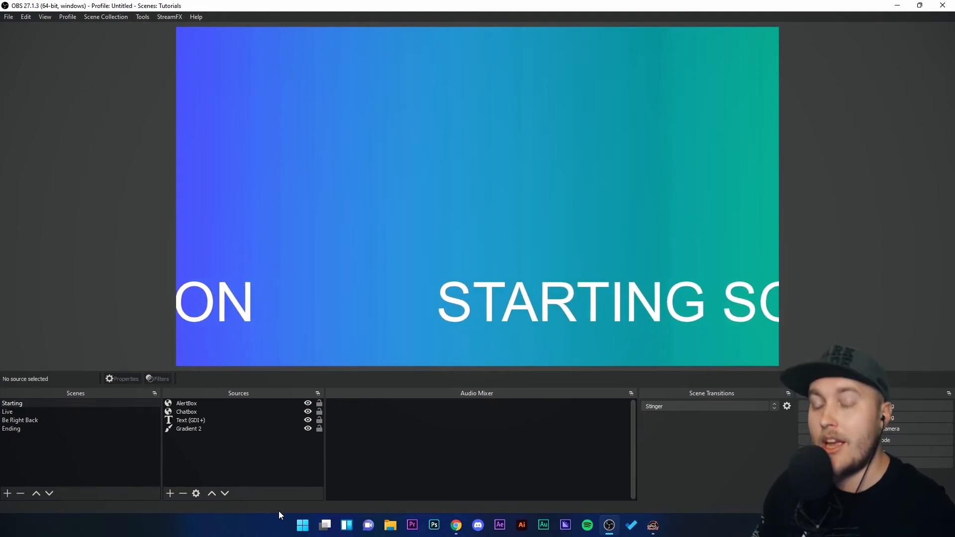
- Launch the Stream Timer app, place its window beside the canvas, and set the countdown to 5 minutes
left_click(302, 525)
type("timer")
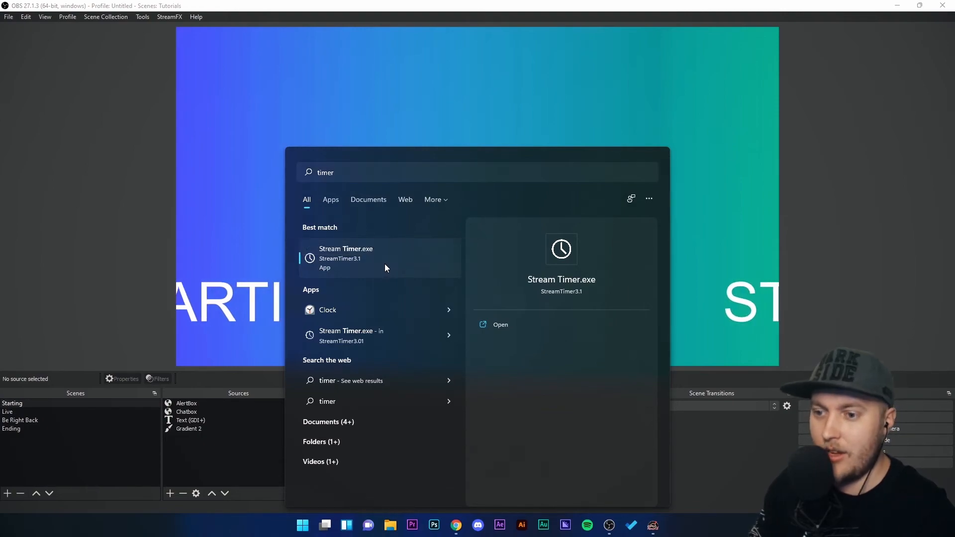
left_click(369, 253)
left_click_drag(125, 82, 88, 88)
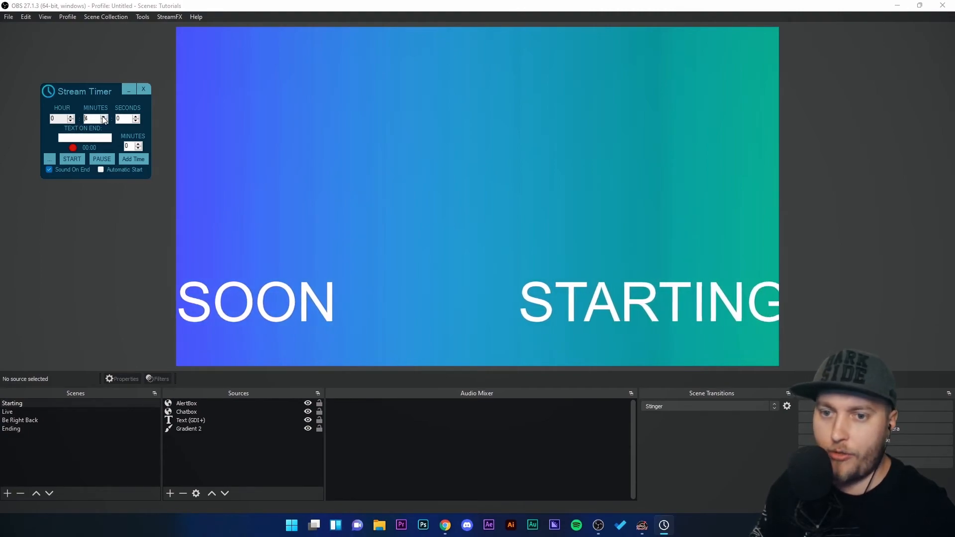
left_click(49, 159)
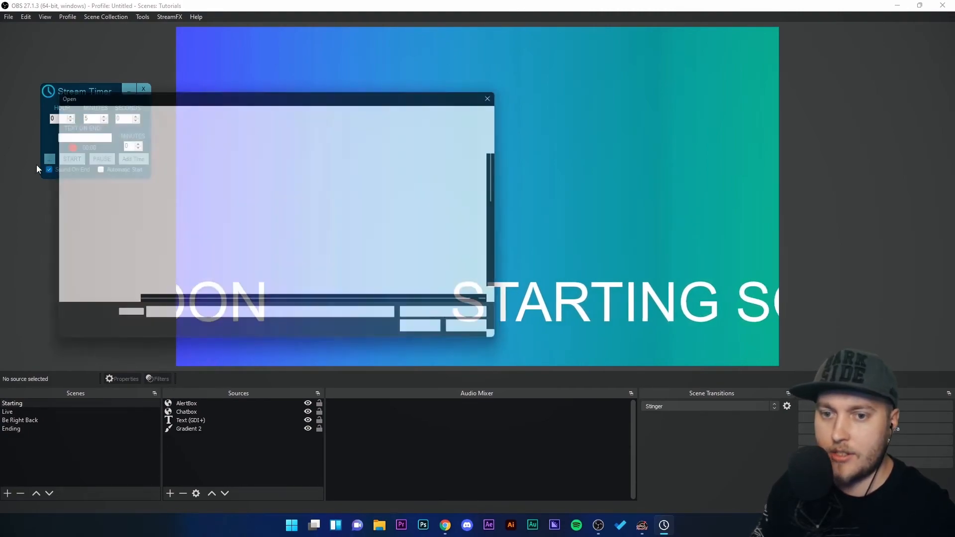
scroll(202, 293, "down", 10)
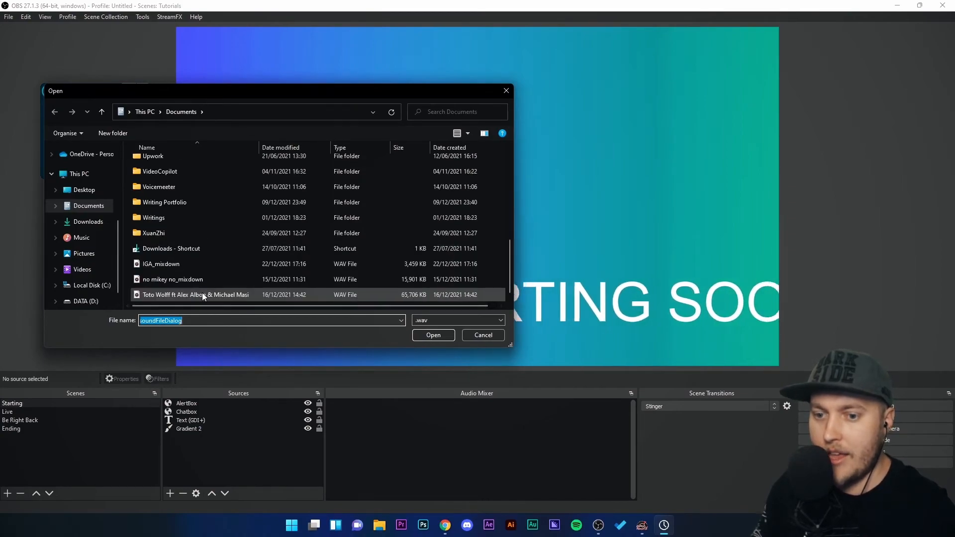
left_click(481, 334)
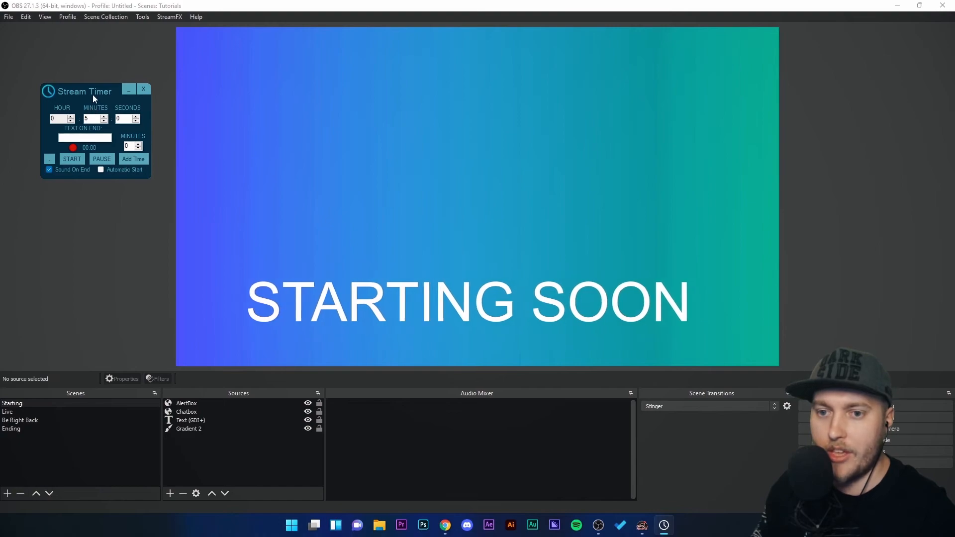
- Start the 5-minute countdown in Stream Timer after shifting its window slightly away from the canvas
left_click_drag(93, 94, 85, 93)
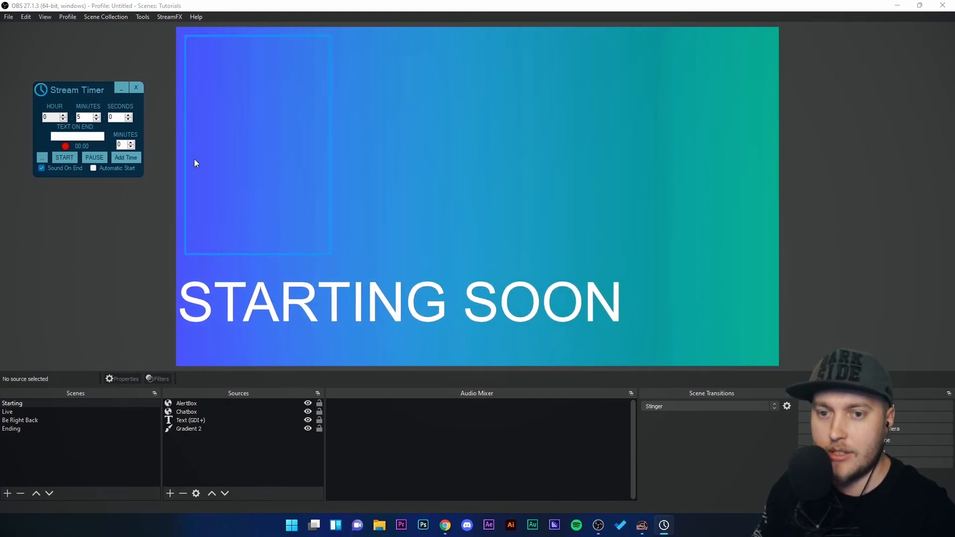
left_click(60, 157)
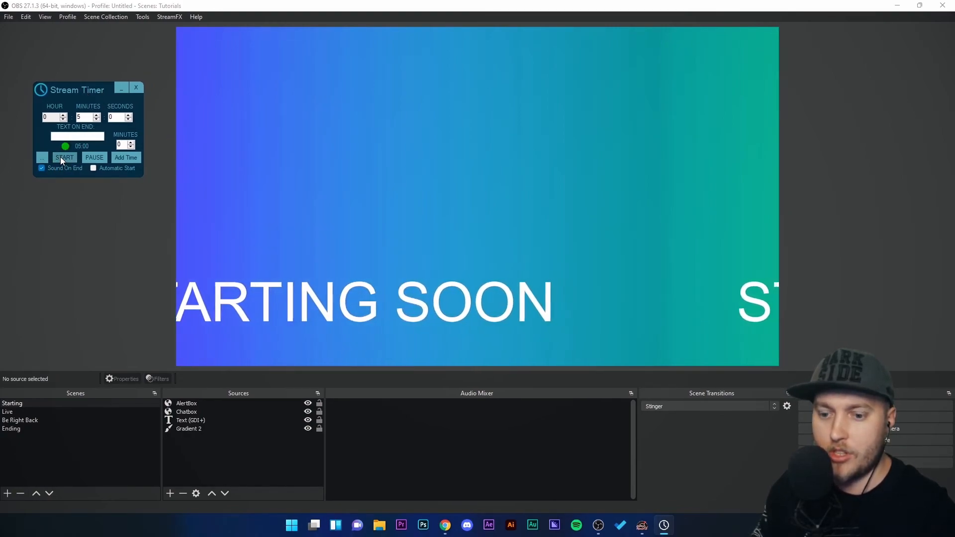
- Add a Text (GDI+) source to the Starting scene that reads from the Timer text file in Downloads/StreamTimer3.1
left_click(170, 494)
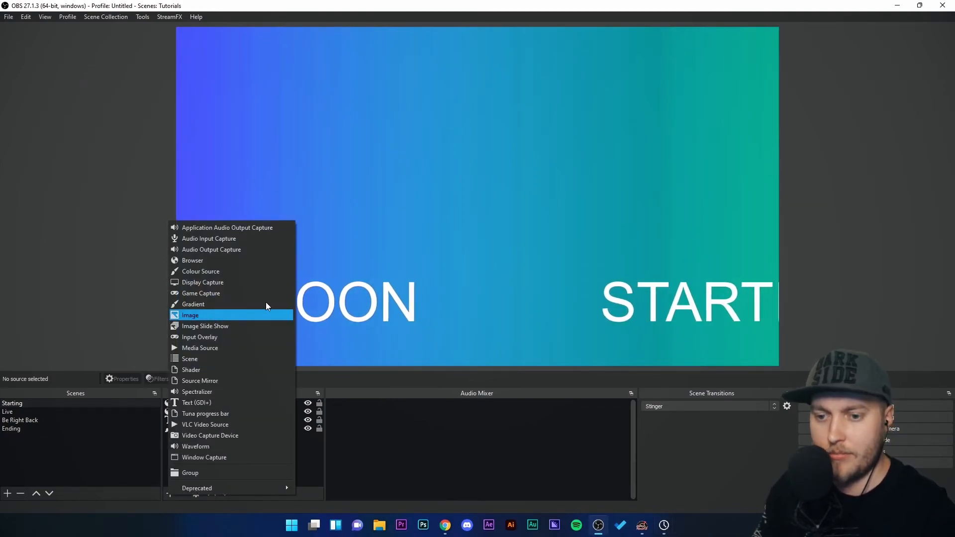
left_click(199, 402)
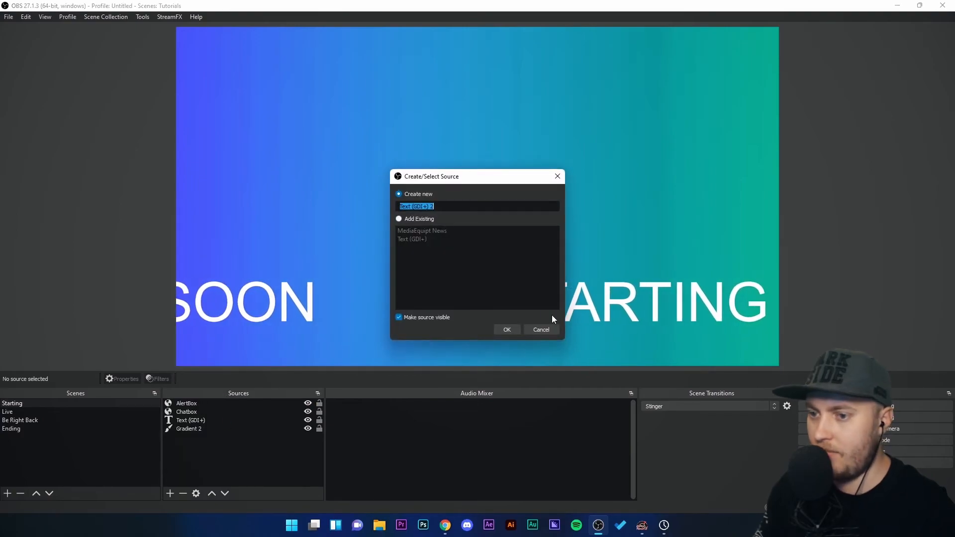
left_click(507, 329)
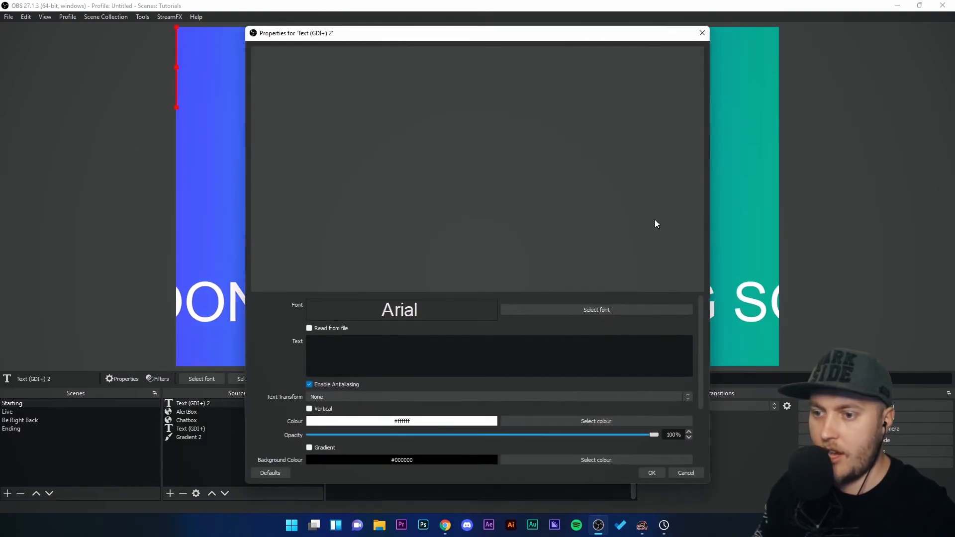
left_click(322, 328)
left_click(671, 355)
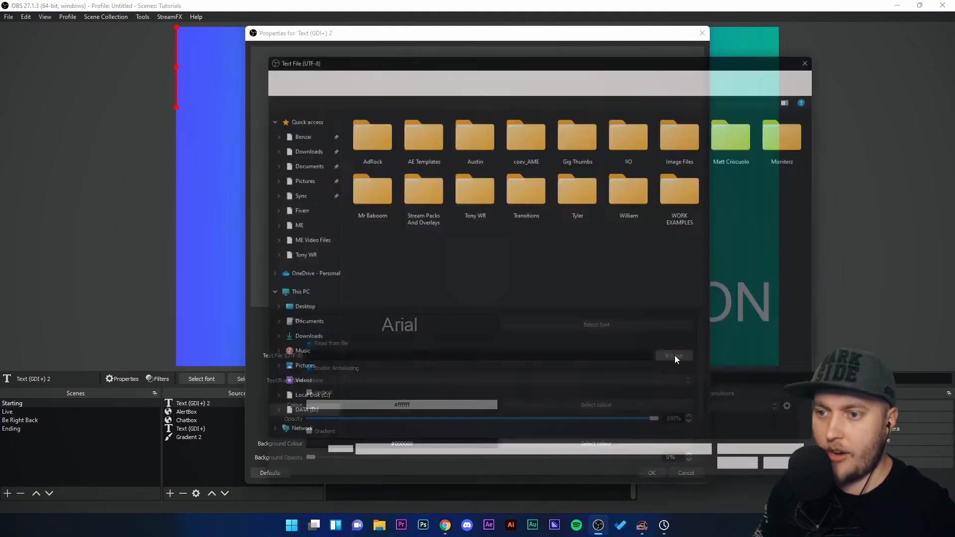
left_click(288, 144)
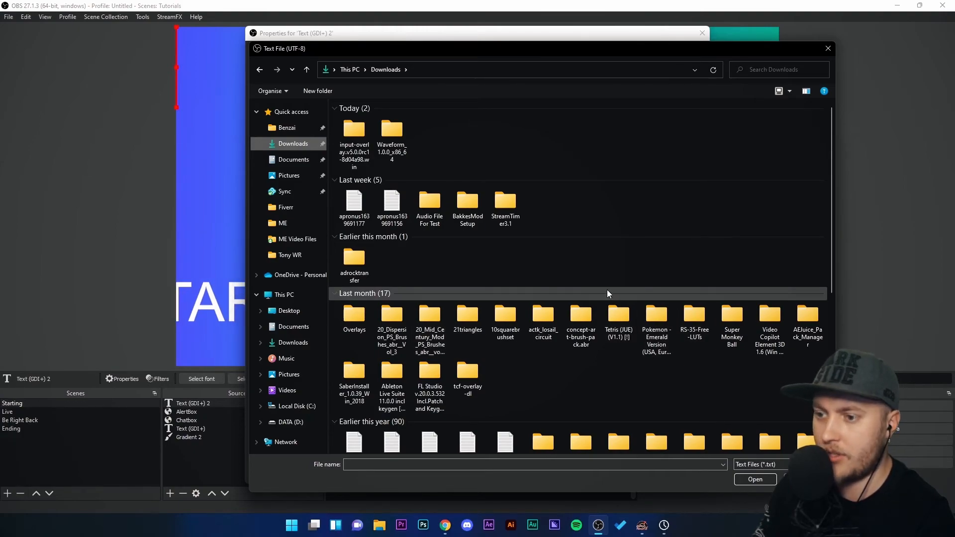
double_click(505, 203)
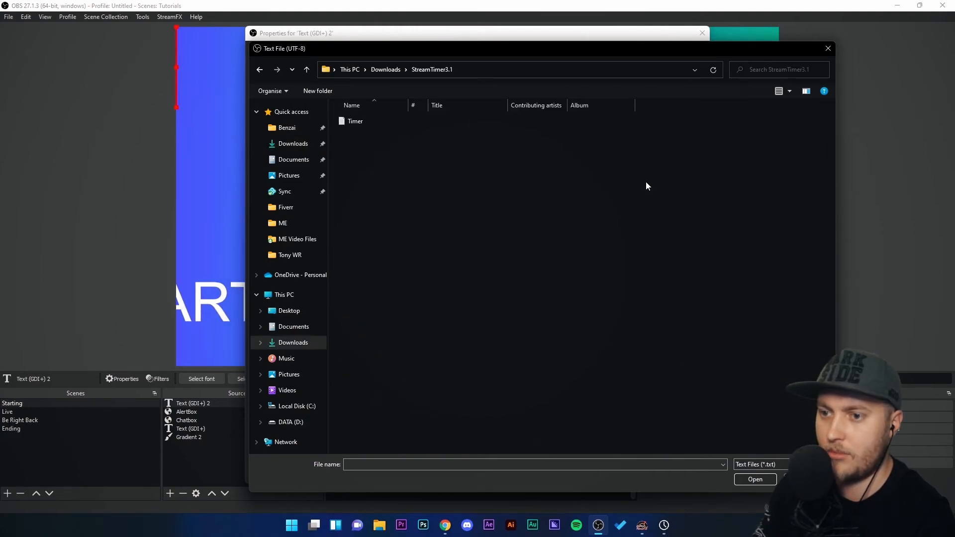
double_click(352, 123)
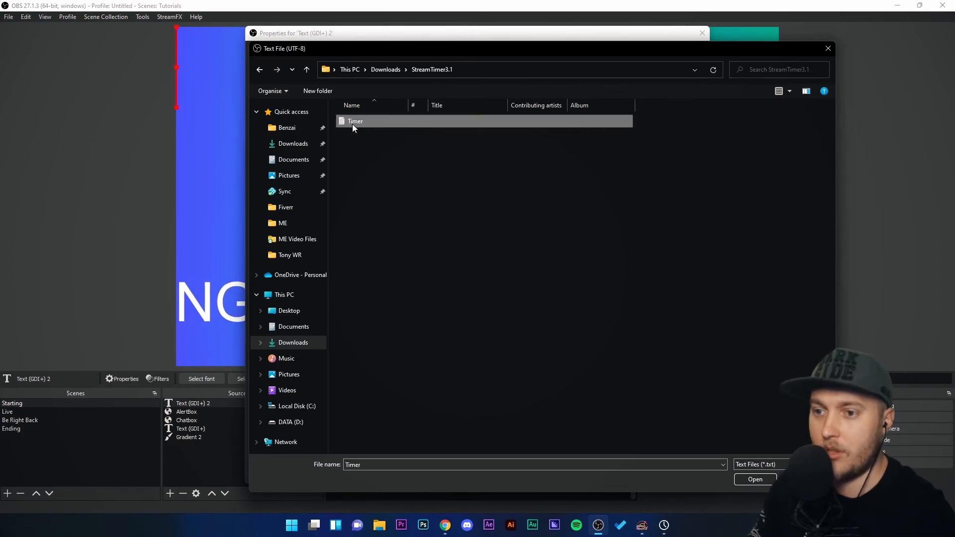
left_click(651, 472)
- Move the timer text to the middle of the canvas, above the STARTING SOON text
left_click_drag(330, 73, 521, 211)
left_click(869, 216)
left_click(500, 207)
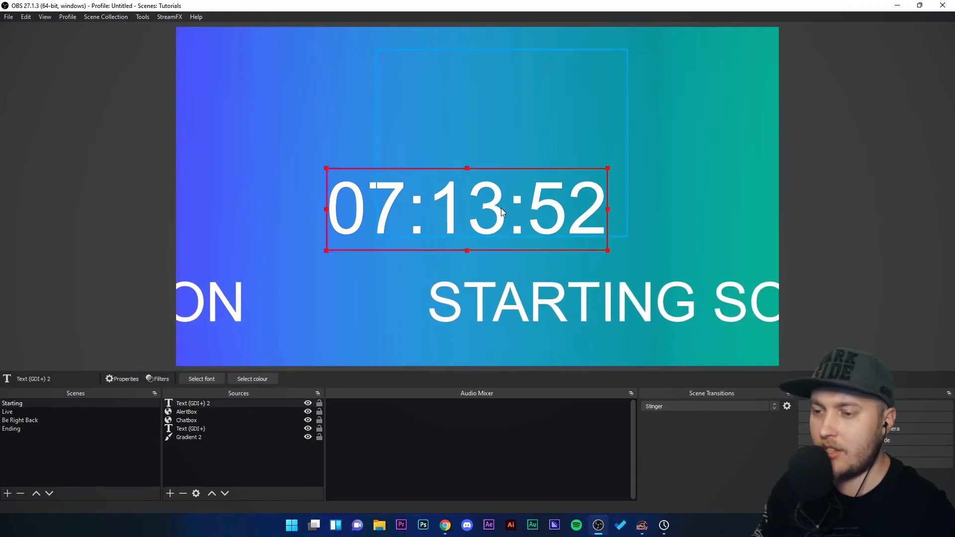
- Switch to Stream Timer, start a countdown of 5 minutes 5 seconds with end text YIPPEEEE, and recentre the timer text on the OBS canvas
left_click(664, 525)
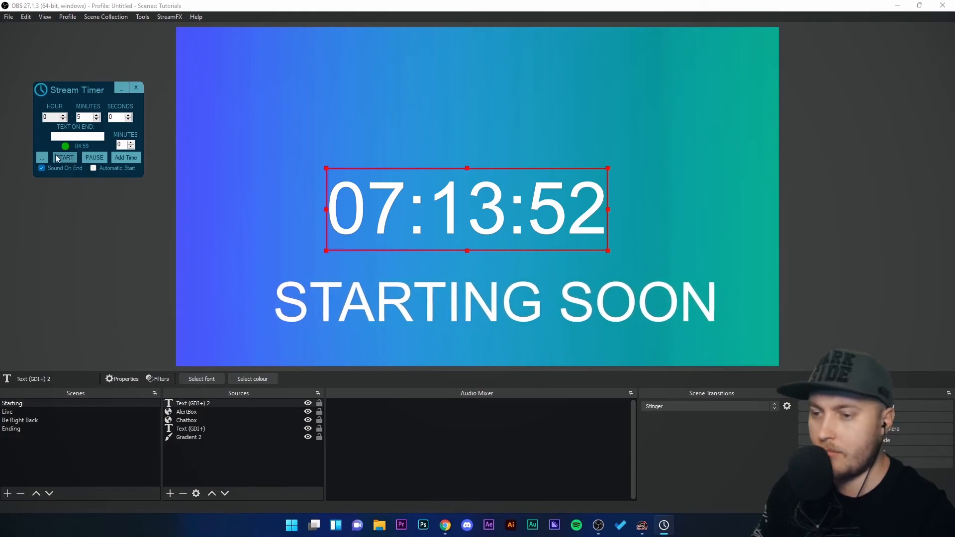
left_click(435, 215)
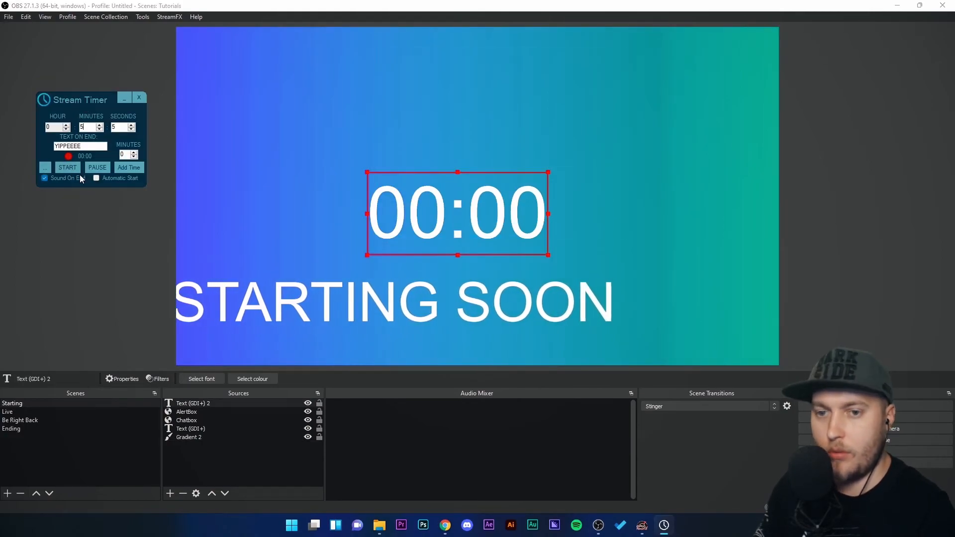
left_click(67, 168)
left_click_drag(109, 100, 93, 84)
left_click_drag(457, 213, 486, 209)
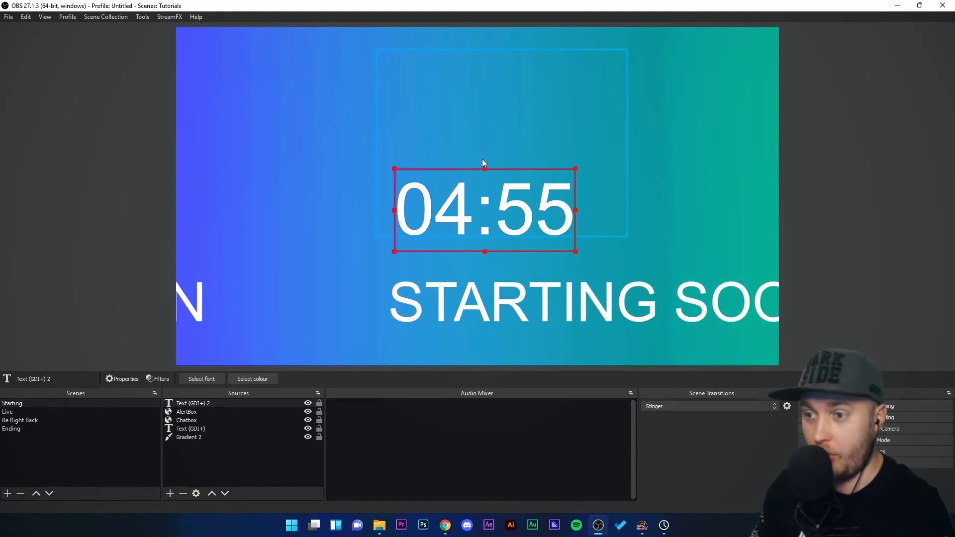
left_click(525, 84)
left_click_drag(525, 84, 252, 134)
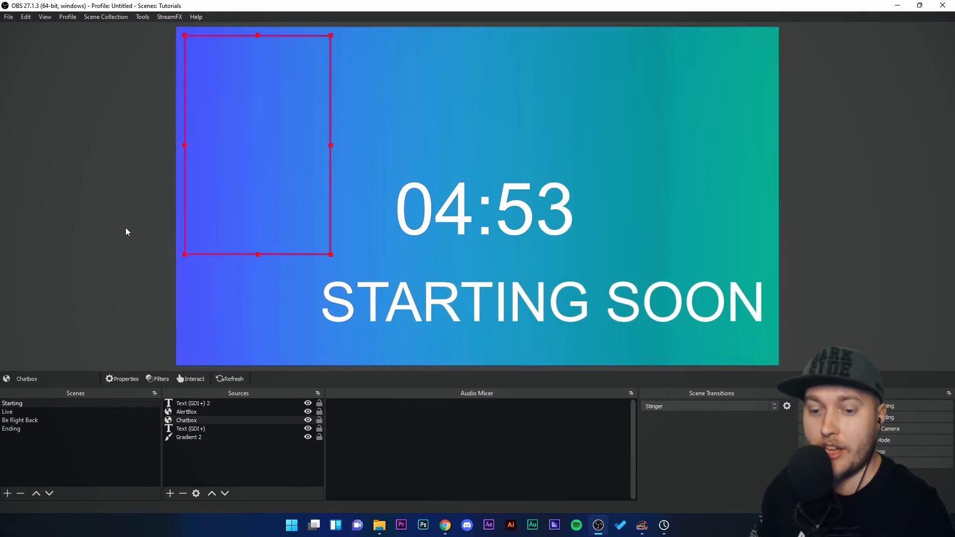
- Remove the empty Be Right Back and Ending scenes from the scene list
left_click(15, 422)
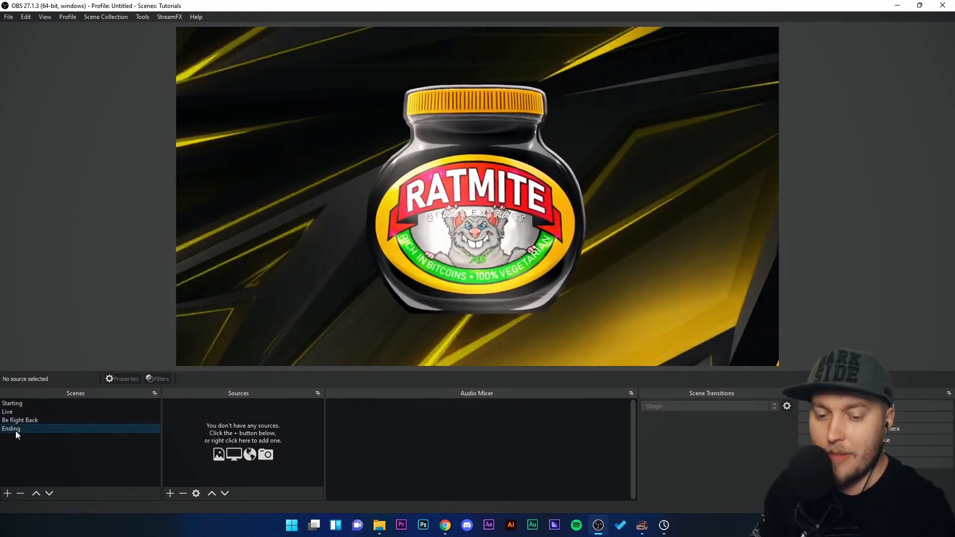
left_click(16, 430)
left_click(20, 420)
right_click(20, 420)
left_click(52, 475)
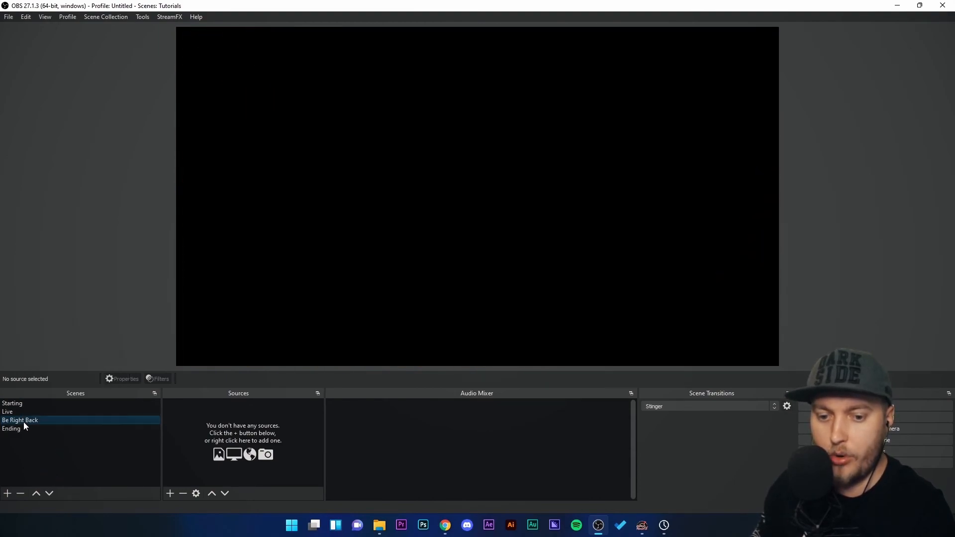
left_click(20, 493)
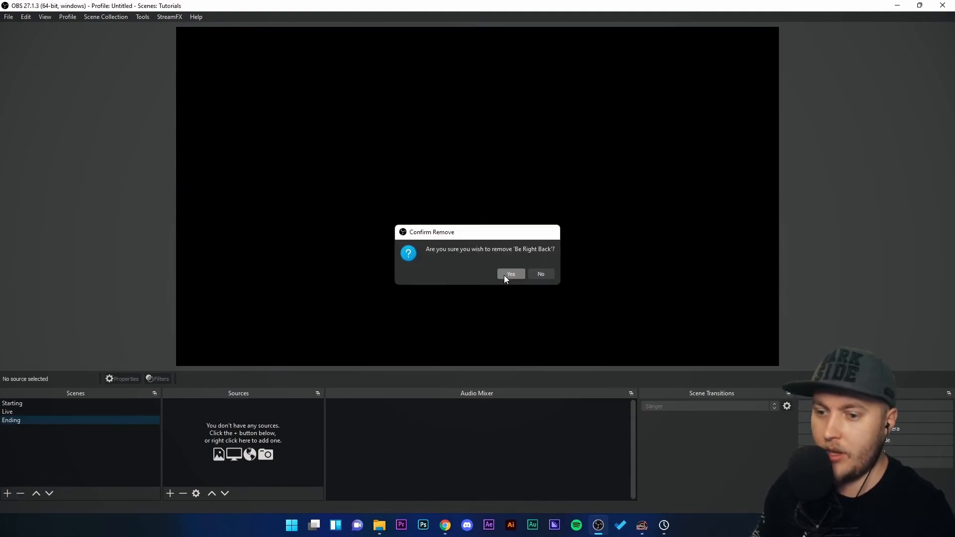
left_click(503, 275)
key("Delete")
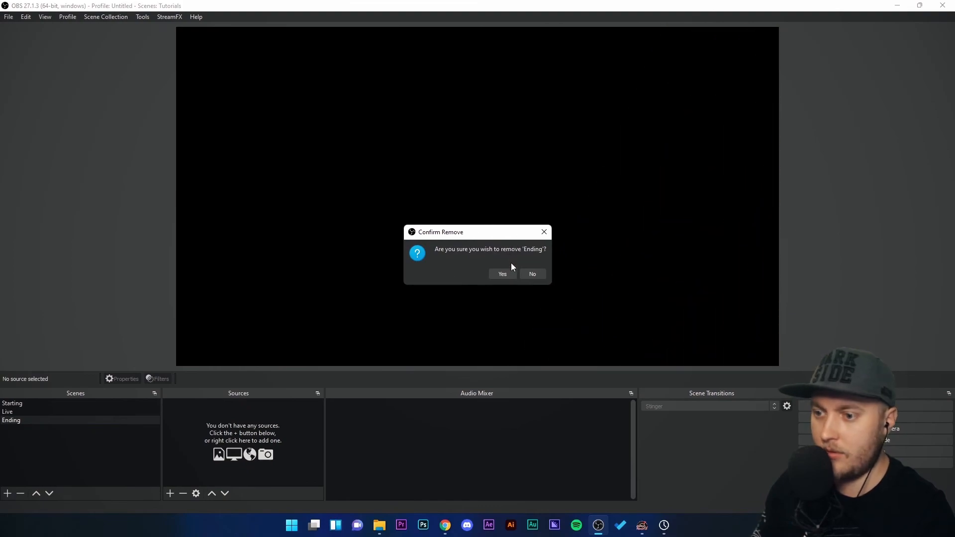
left_click(502, 274)
- Duplicate the Starting scene and name the copy BRB
right_click(13, 405)
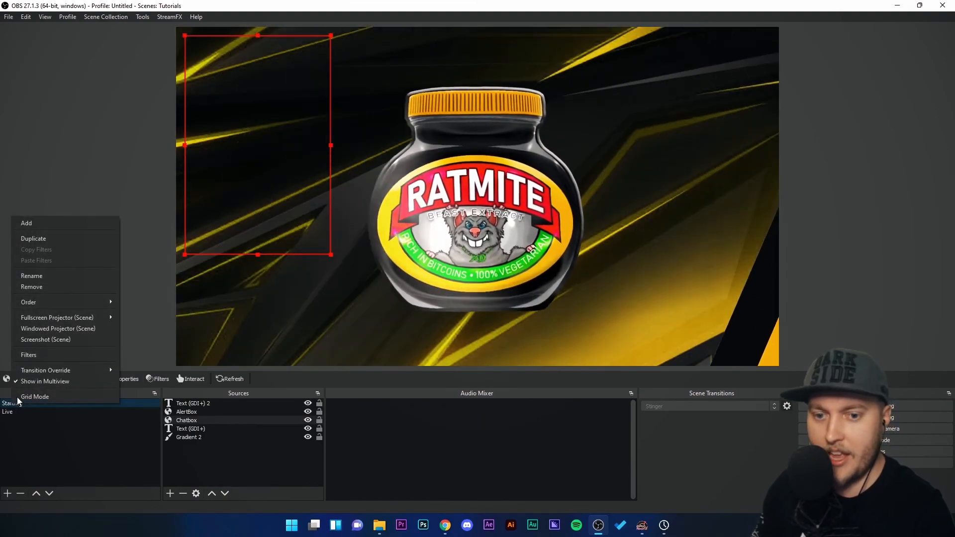
left_click(66, 468)
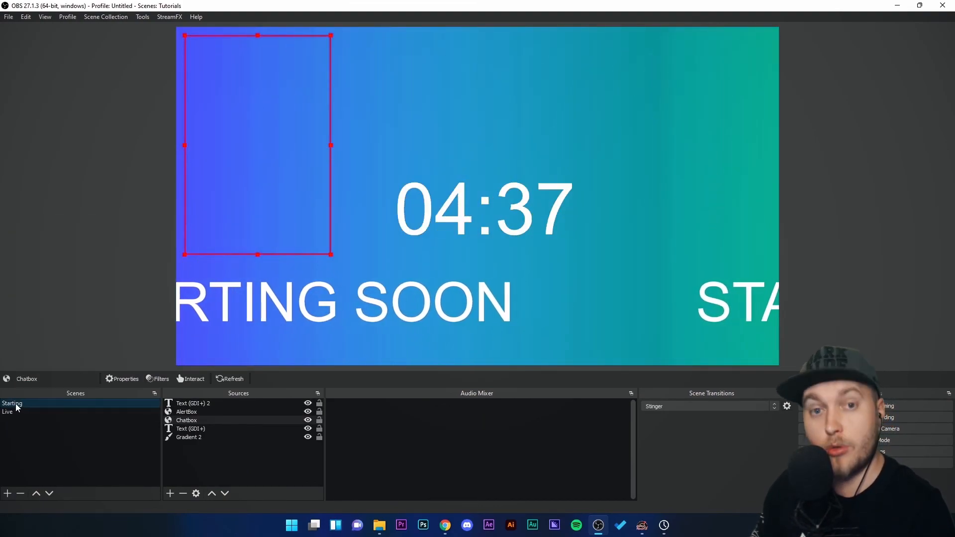
right_click(16, 405)
left_click(44, 243)
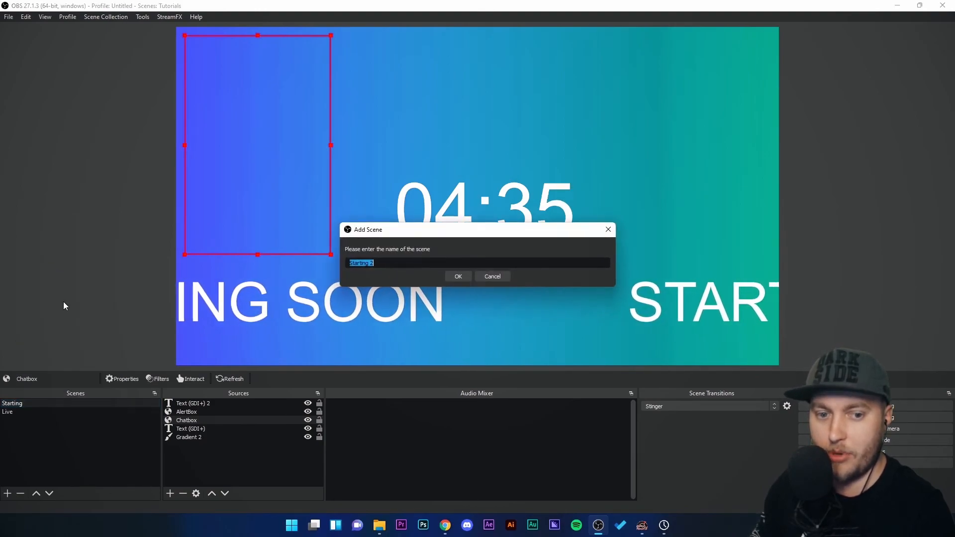
left_click_drag(467, 276, 198, 258)
type("BRB")
key("Return")
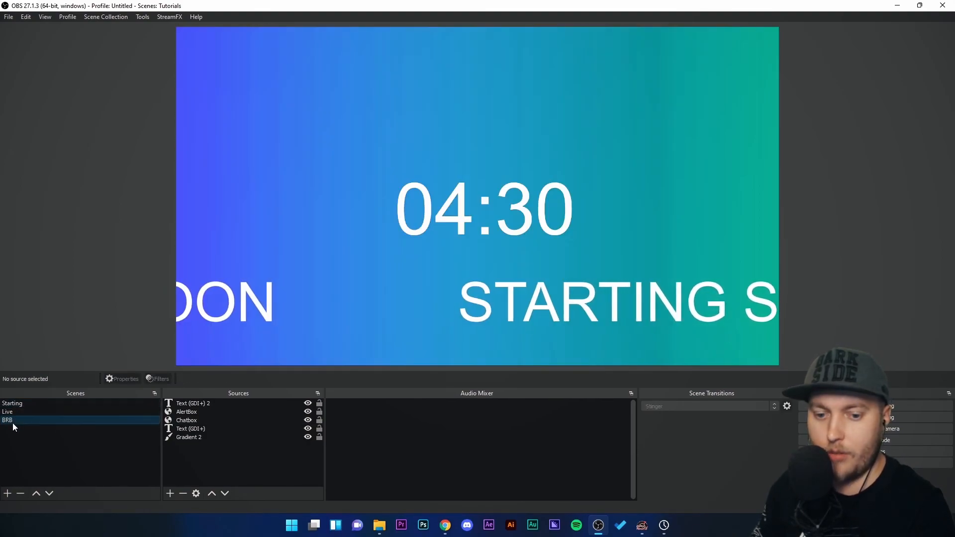
- Duplicate the BRB scene and name the copy Ending
right_click(13, 421)
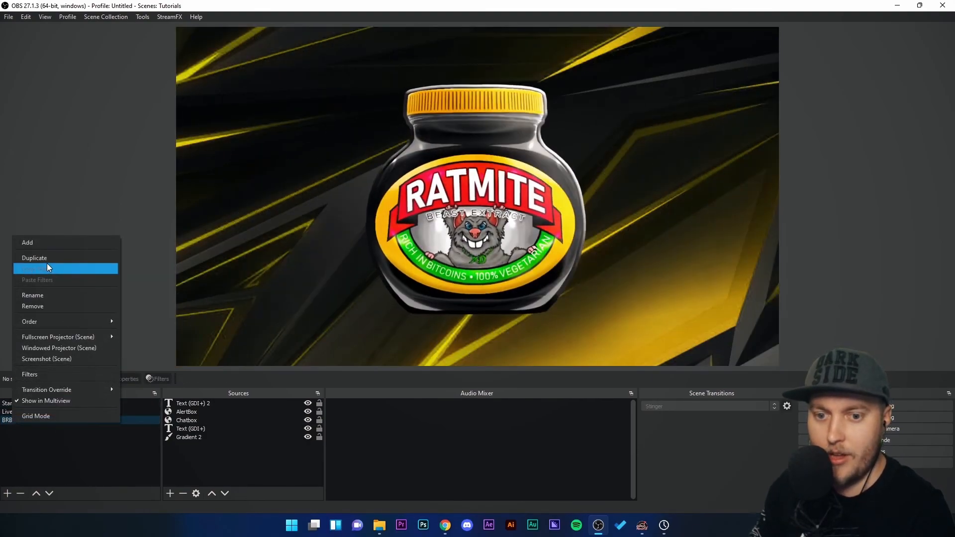
left_click(35, 257)
type("Ending")
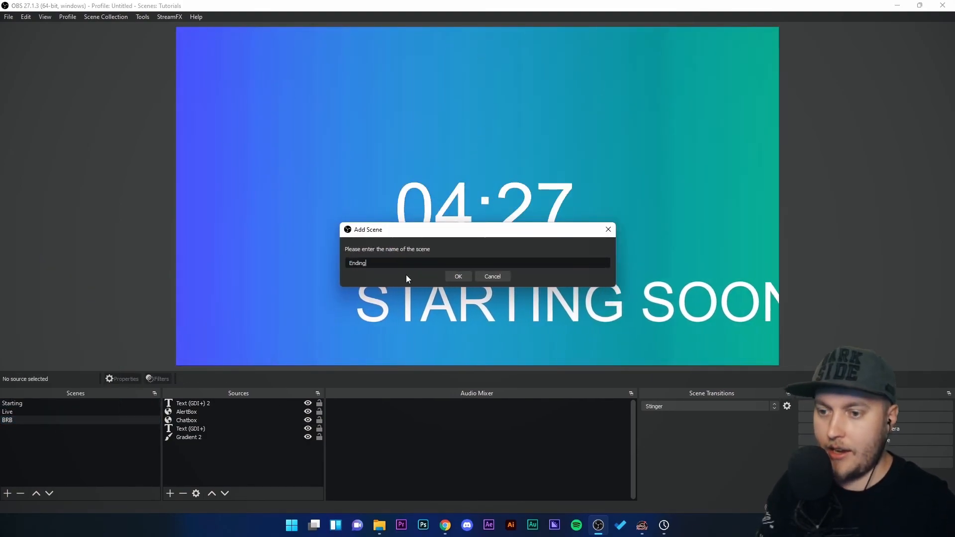
left_click(458, 276)
- Remove the scrolling STARTING SOON text source from the BRB scene
left_click(14, 413)
left_click(14, 420)
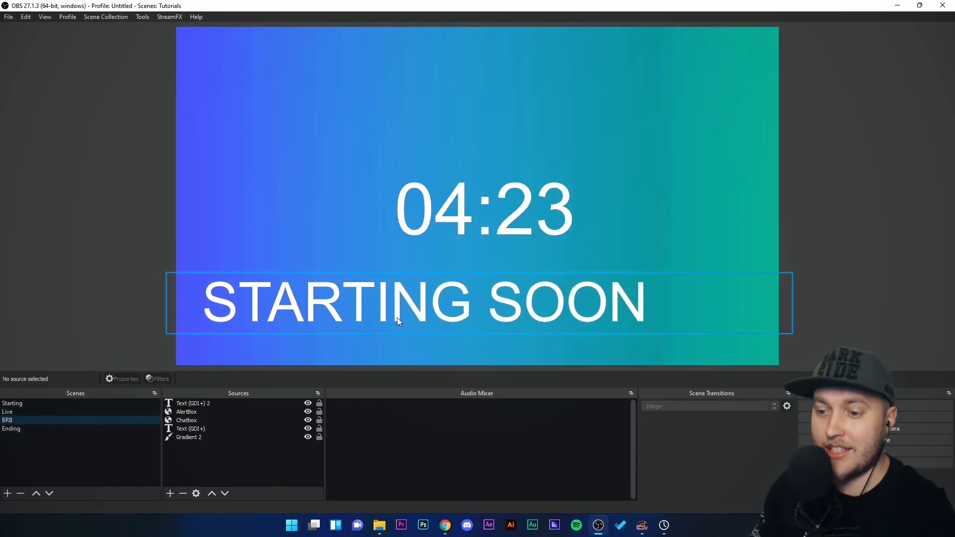
left_click(189, 429)
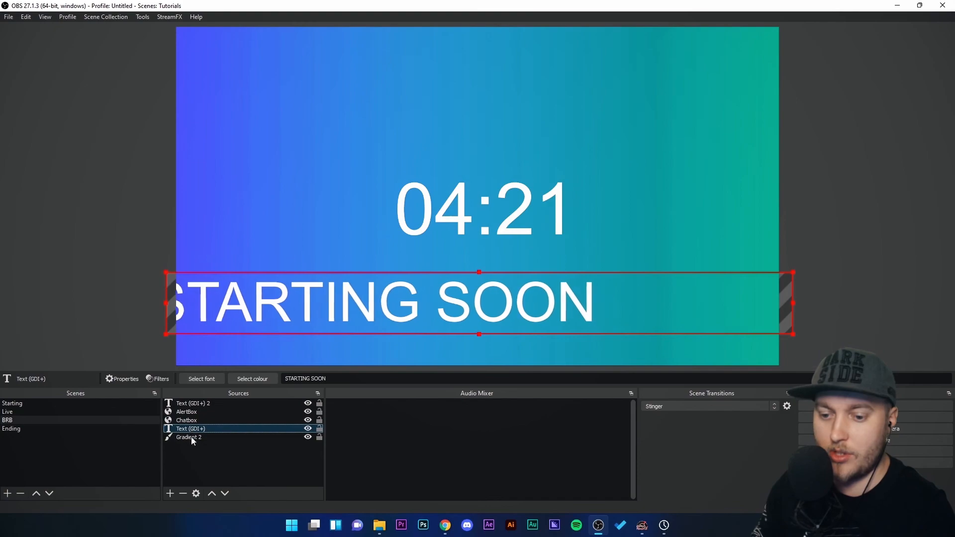
left_click(183, 492)
left_click(503, 273)
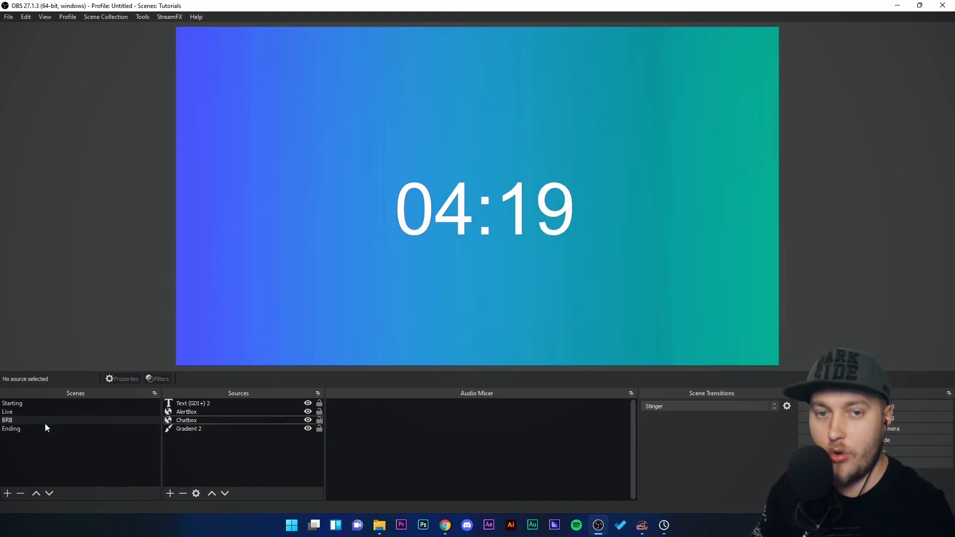
- View the Ending scene and switch to the Live scene
left_click(8, 431)
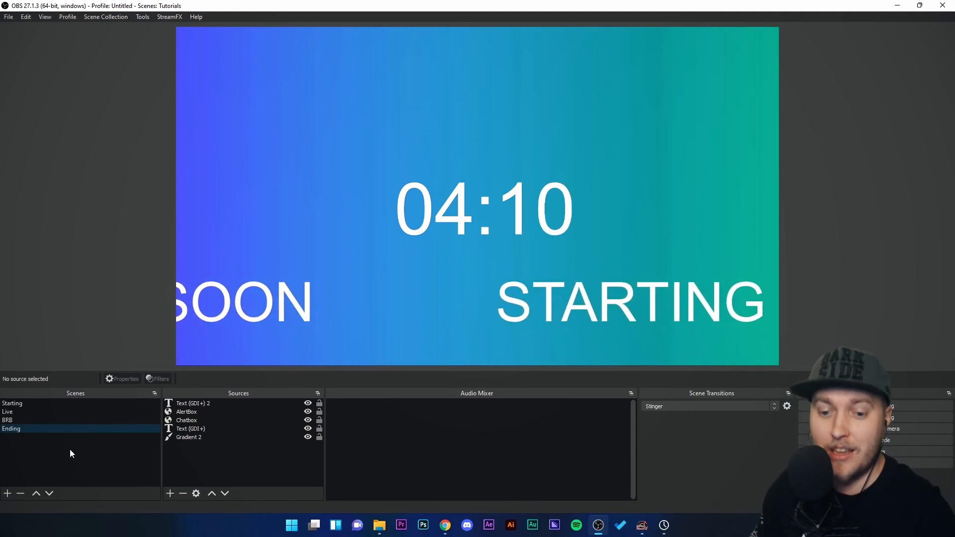
left_click(26, 412)
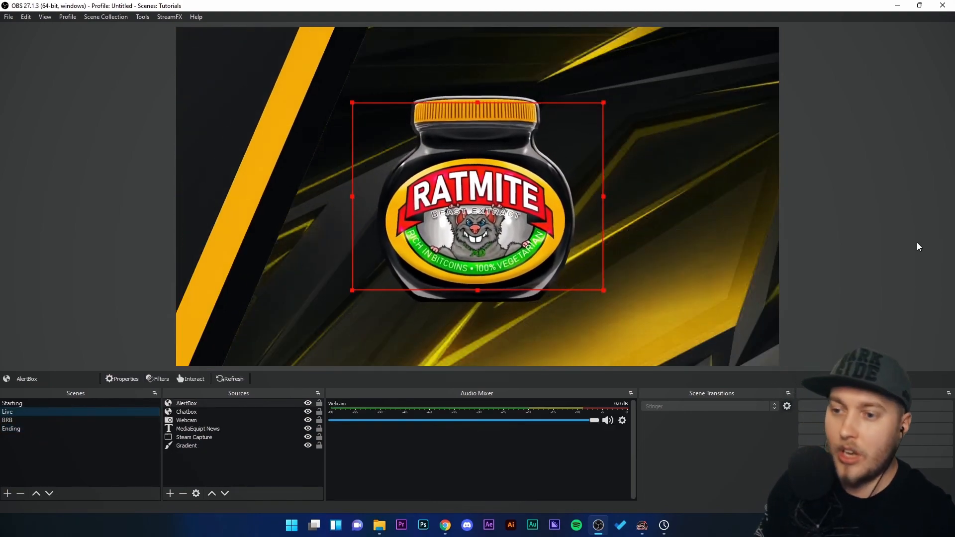